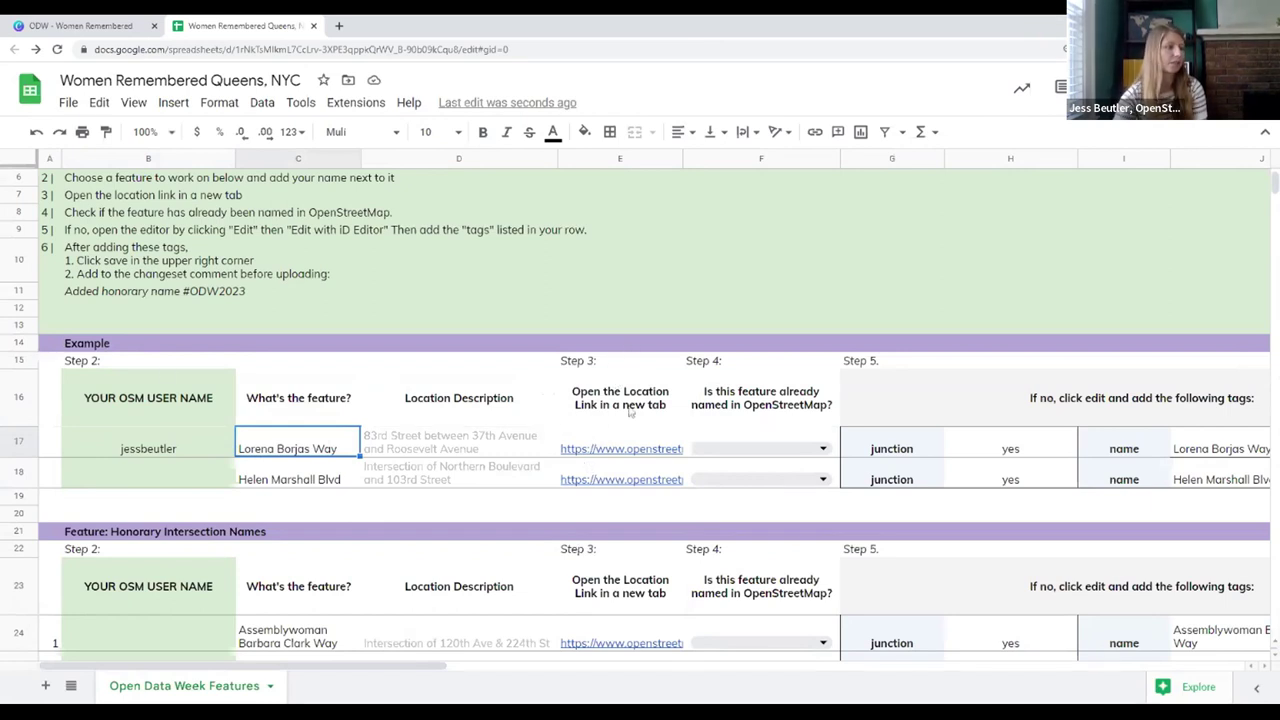
Open the Lorena Borjas Way location link in cell E17 in a new tab
{"action": "left_click", "coordinate": [617, 449]}
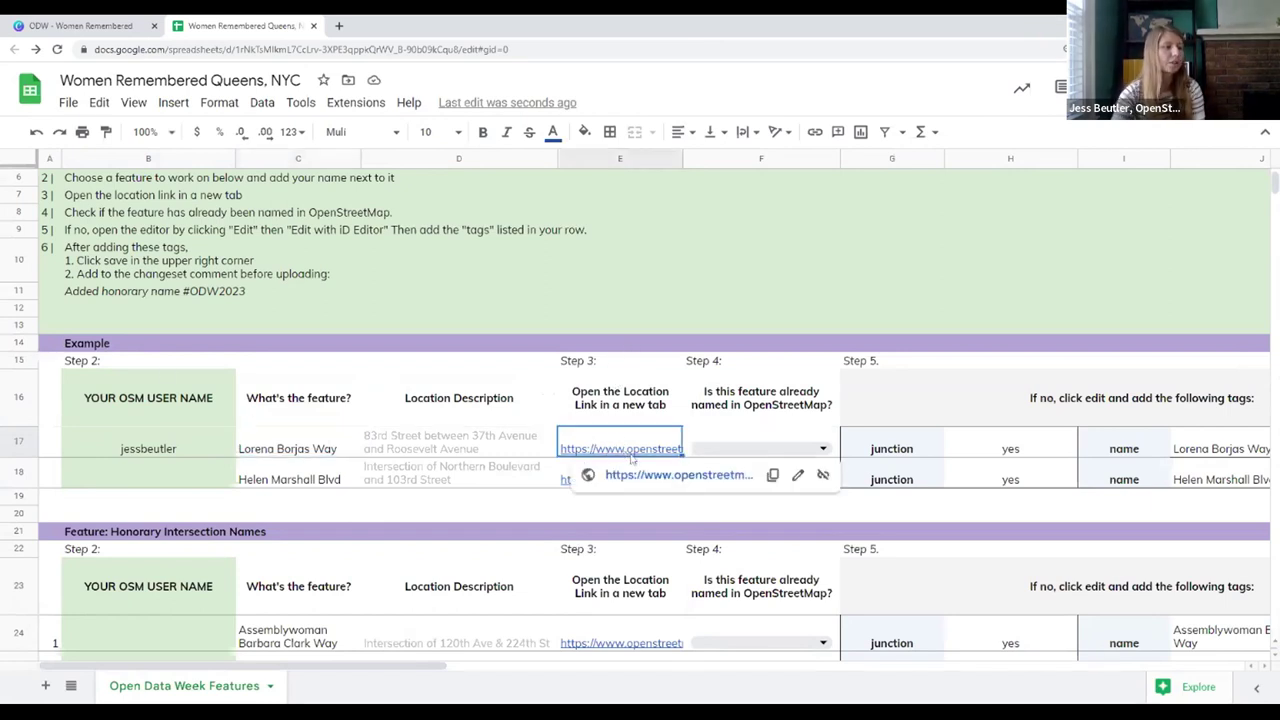
{"action": "left_click", "coordinate": [643, 475]}
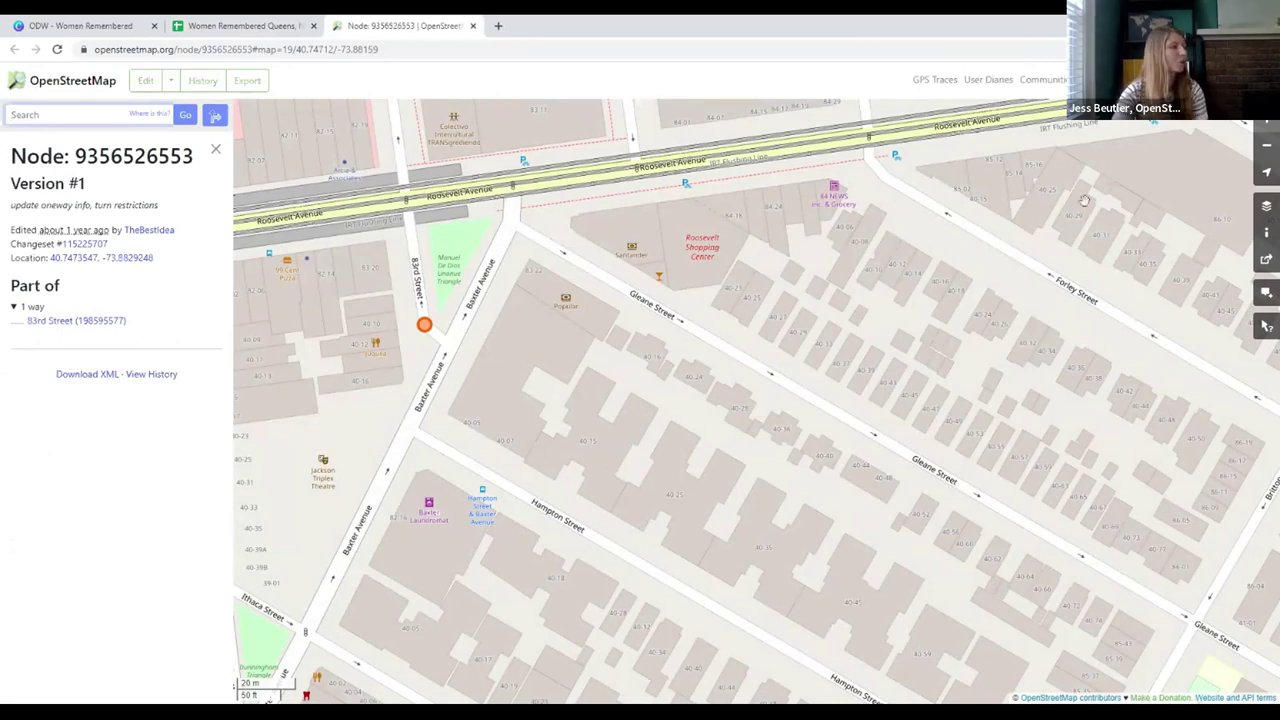
{"action": "left_click_drag", "start_coordinate": [456, 292], "coordinate": [615, 321]}
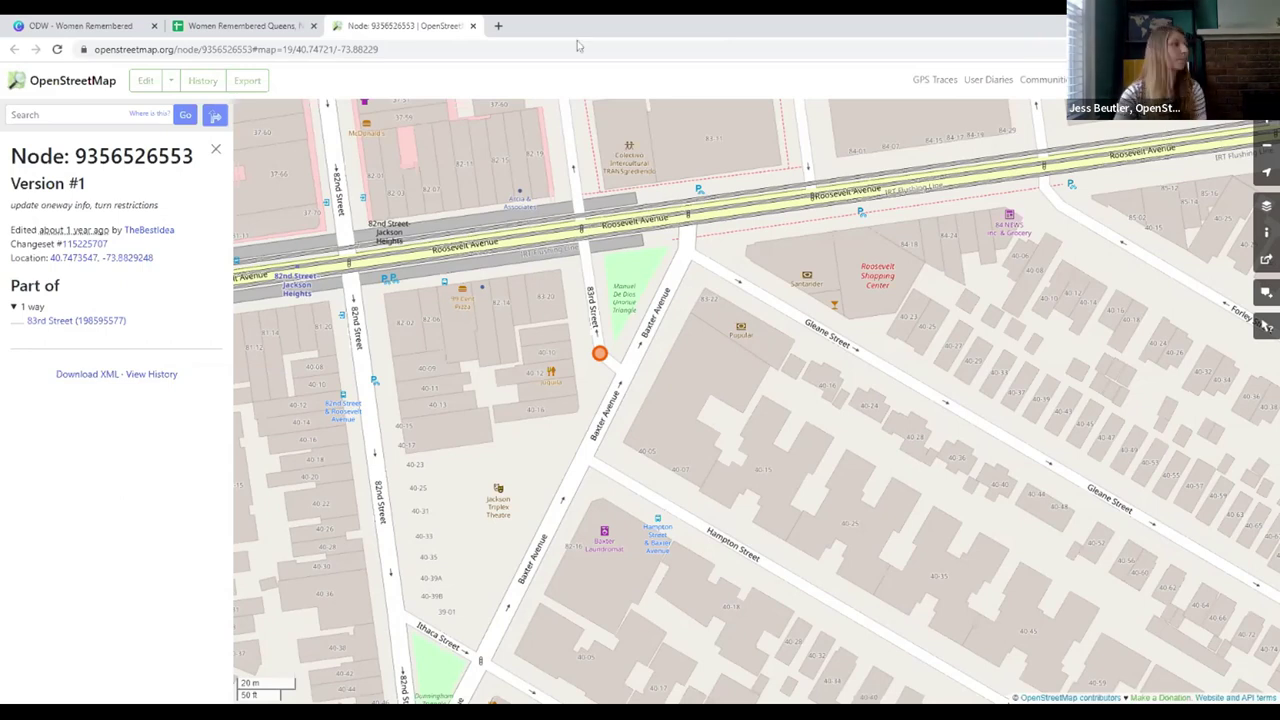
{"action": "left_click", "coordinate": [279, 24]}
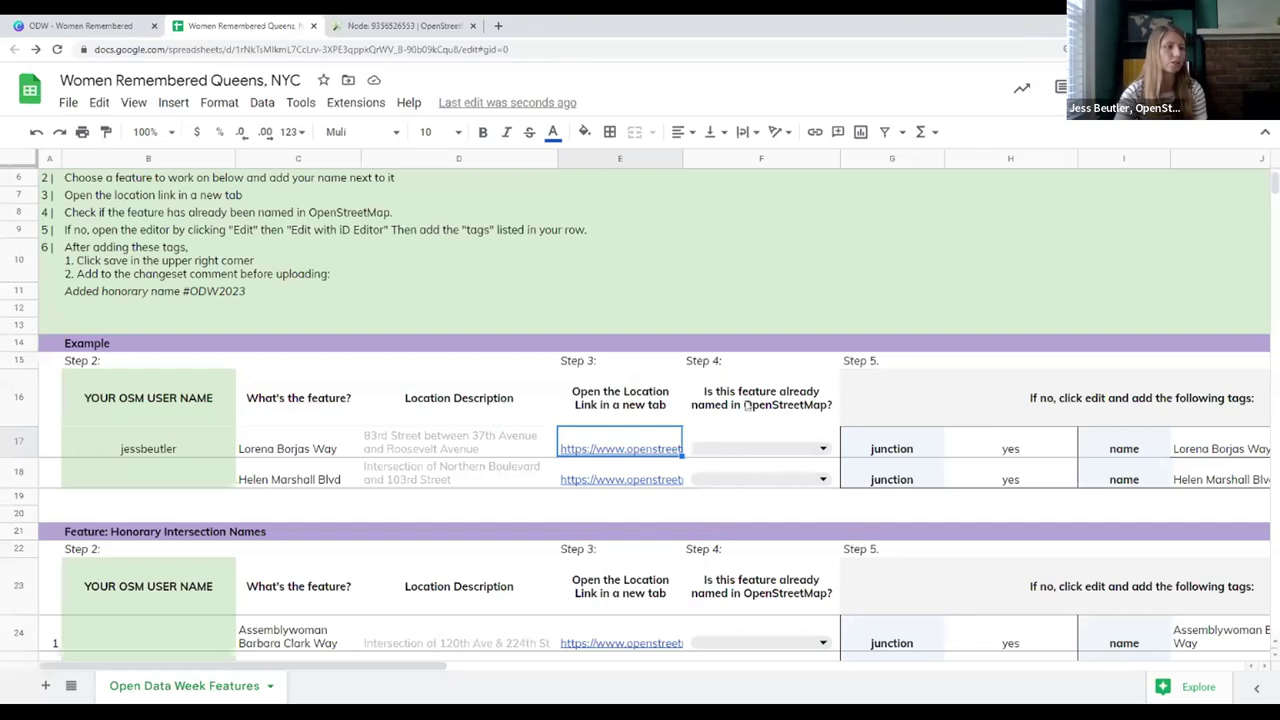
Answer No in F17 for whether Lorena Borjas Way is already named in OpenStreetMap
{"action": "left_click", "coordinate": [748, 404]}
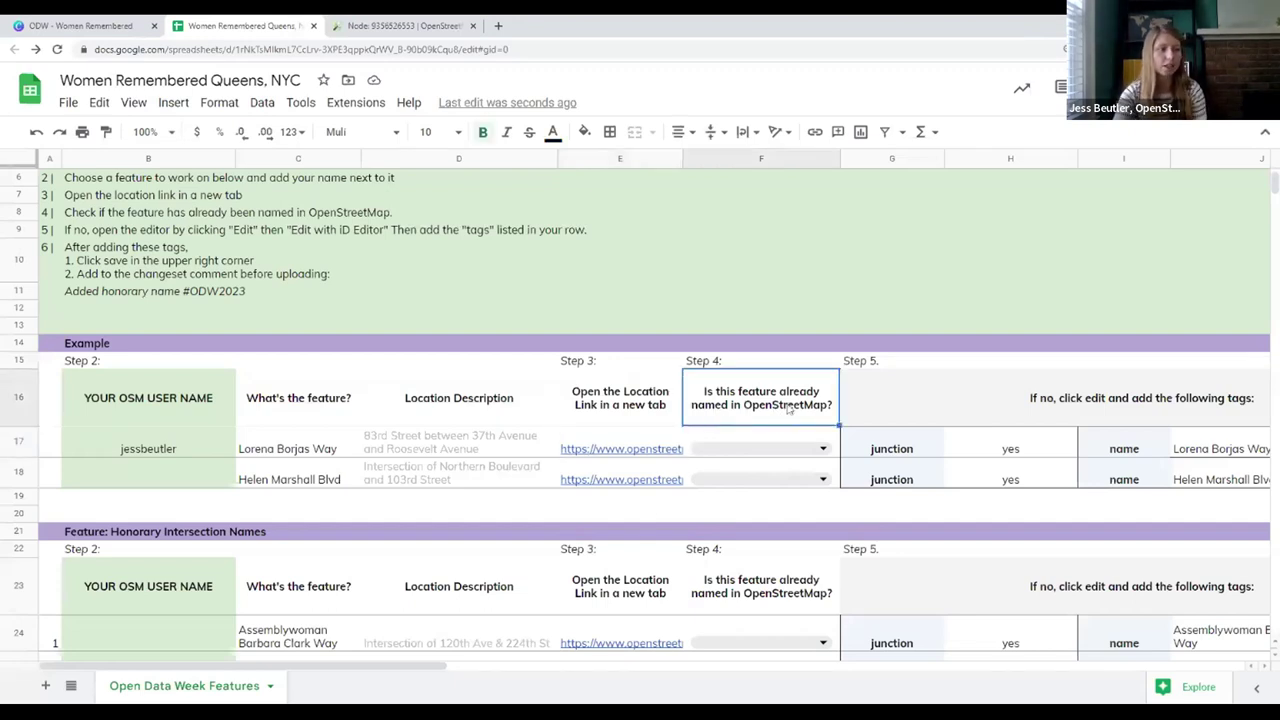
{"action": "left_click", "coordinate": [823, 448]}
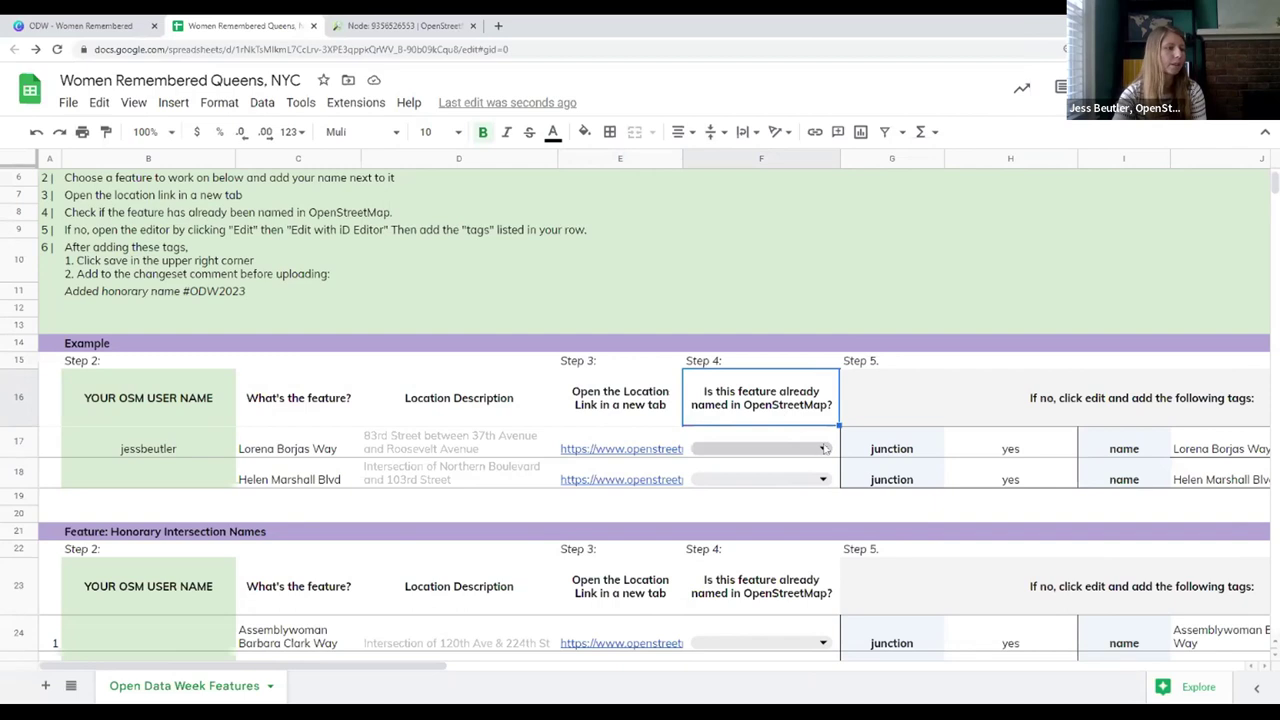
{"action": "left_click", "coordinate": [702, 497]}
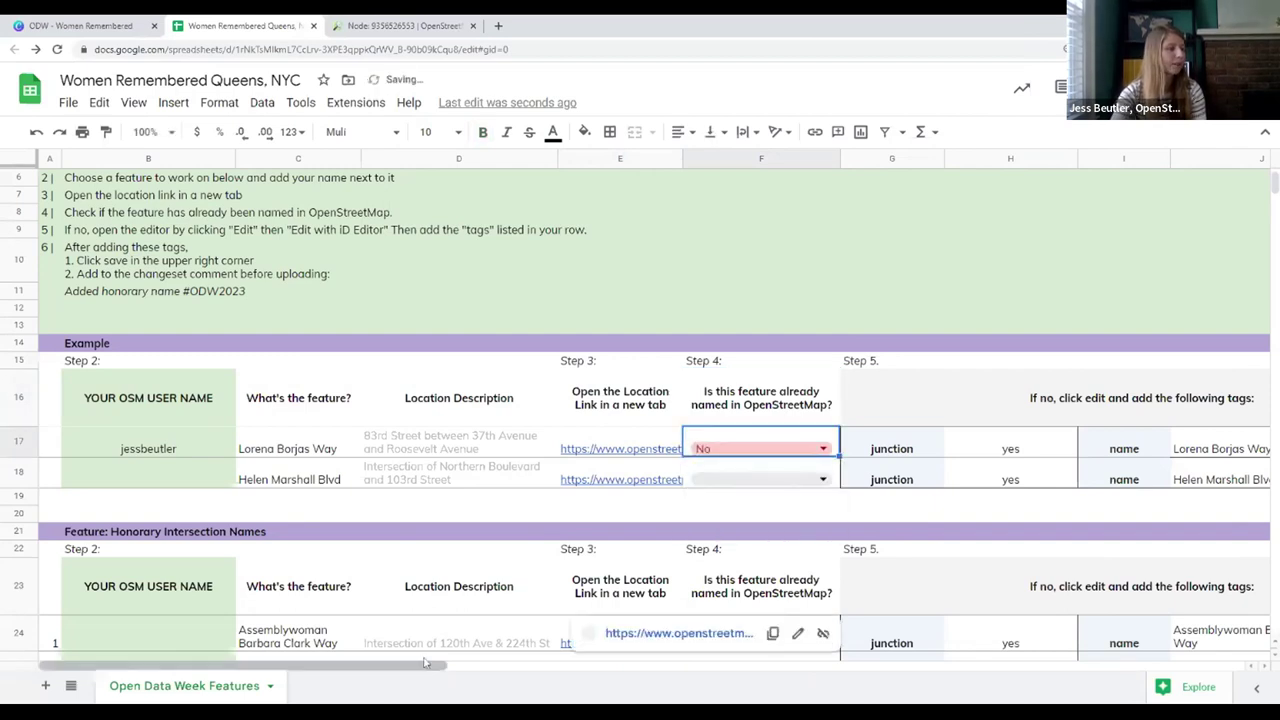
Review the junction, name and source tag cells of row 17 before returning to the node page
{"action": "scroll", "coordinate": [530, 690], "scroll_direction": "right", "scroll_amount": 3}
{"action": "scroll", "coordinate": [557, 700], "scroll_direction": "right", "scroll_amount": 2}
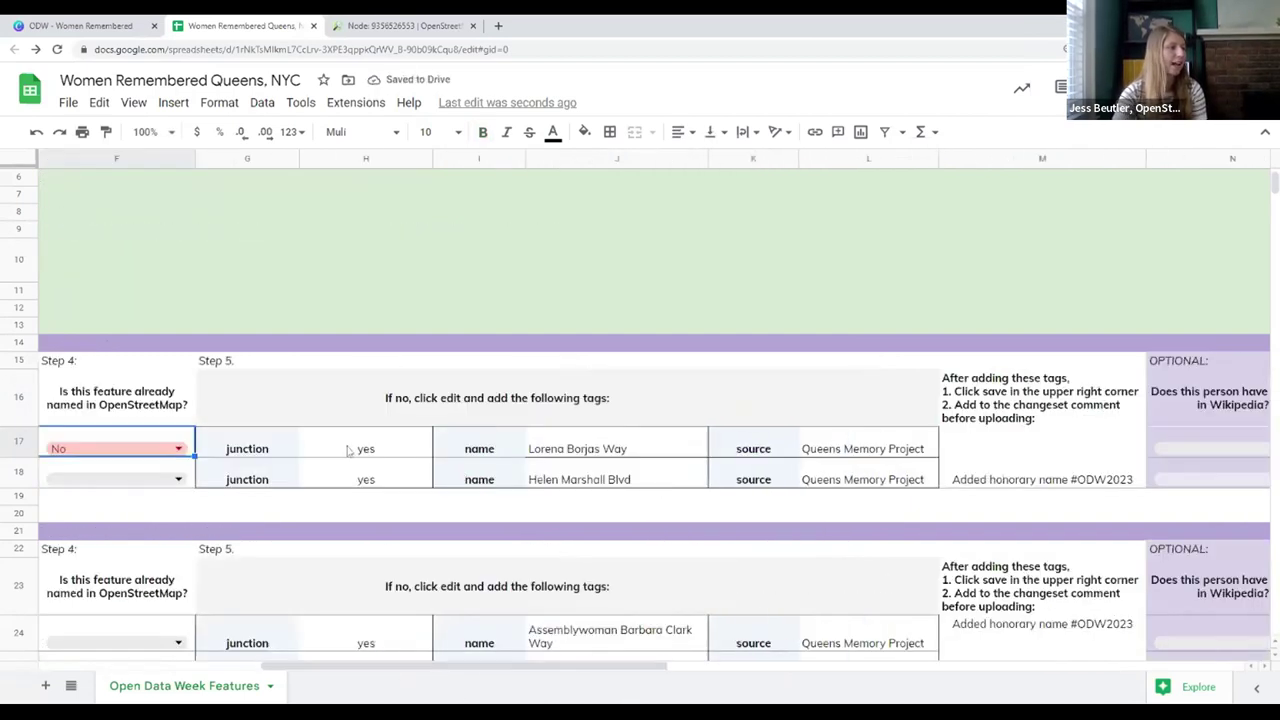
{"action": "left_click", "coordinate": [295, 450]}
{"action": "left_click", "coordinate": [474, 464]}
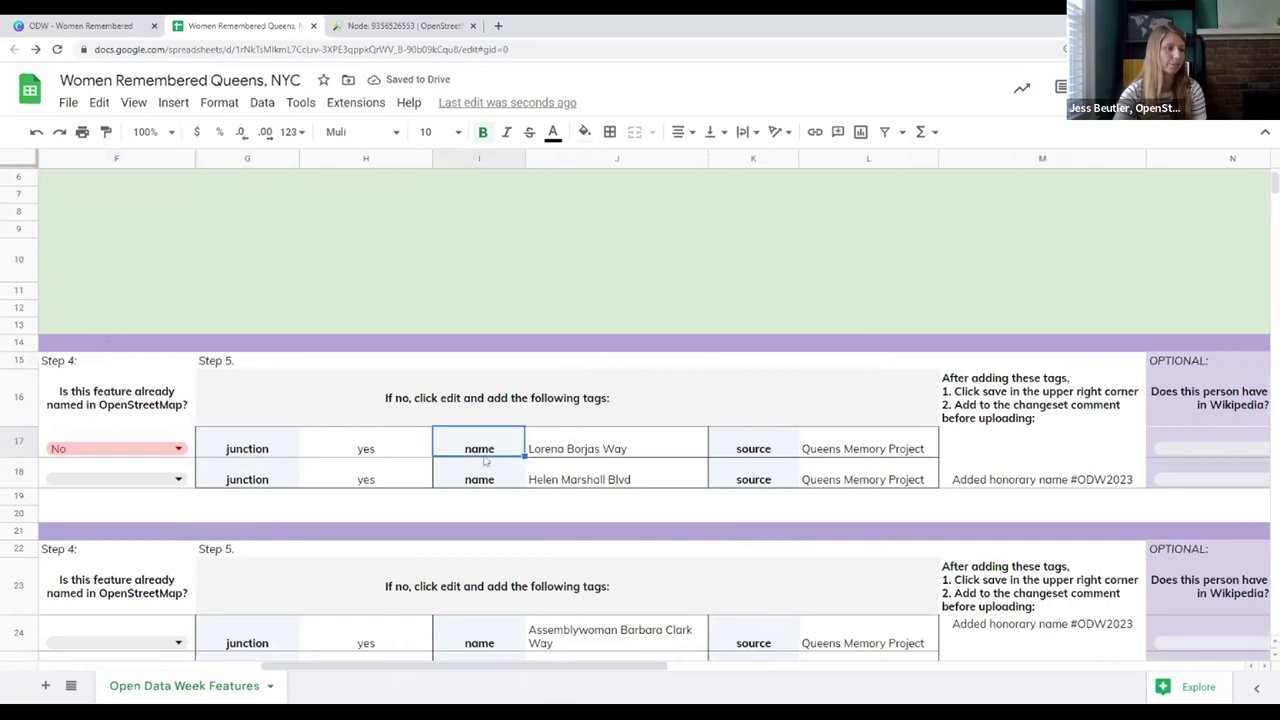
{"action": "left_click", "coordinate": [741, 441]}
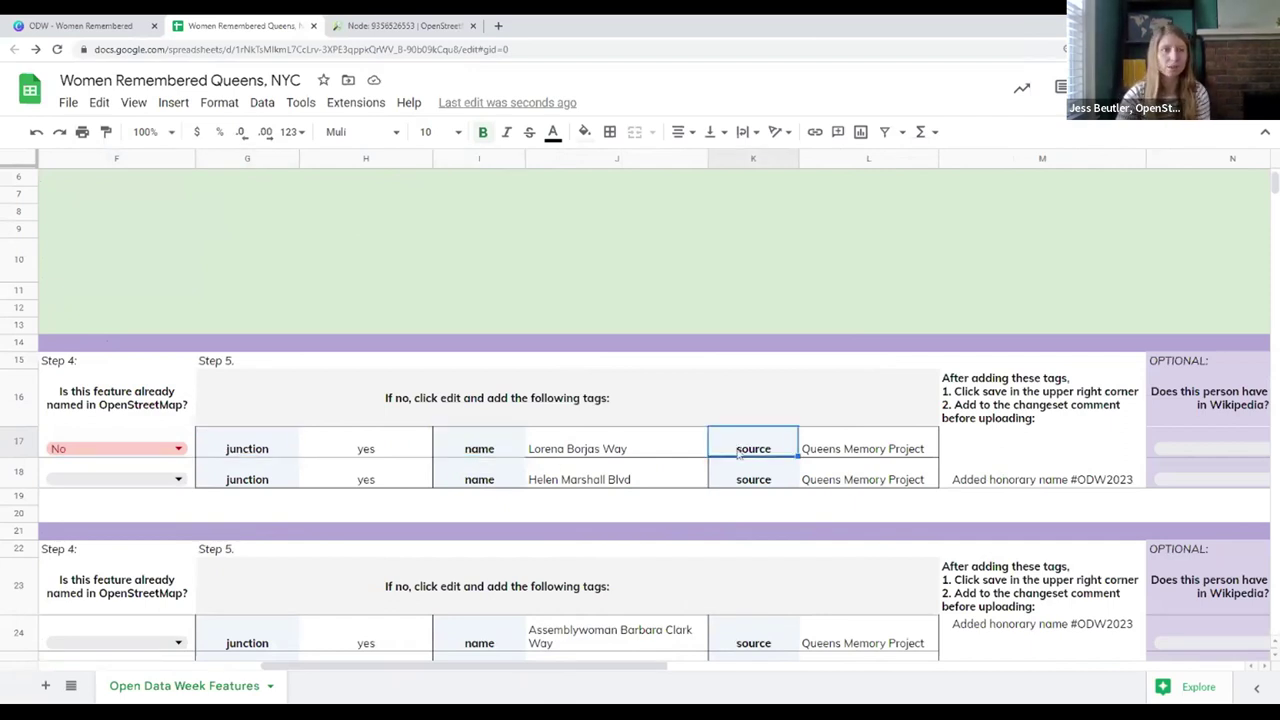
{"action": "left_click", "coordinate": [414, 27]}
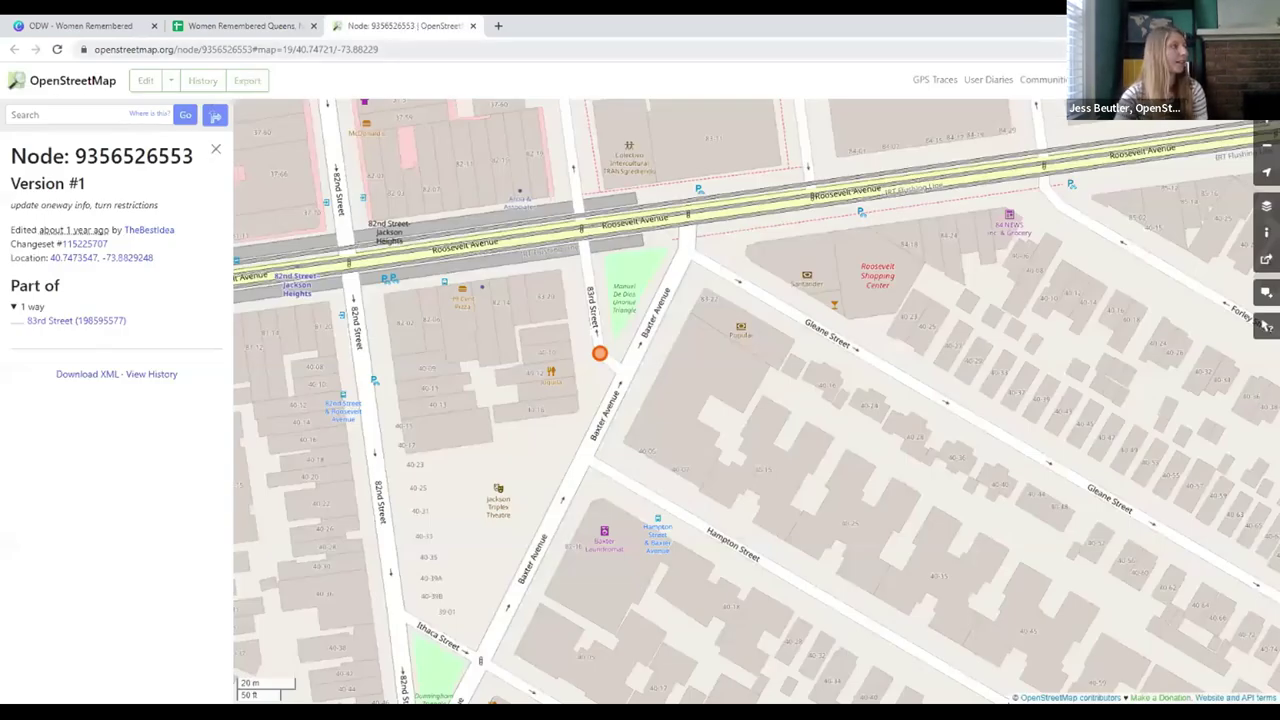
{"action": "left_click", "coordinate": [171, 80]}
{"action": "left_click", "coordinate": [190, 112]}
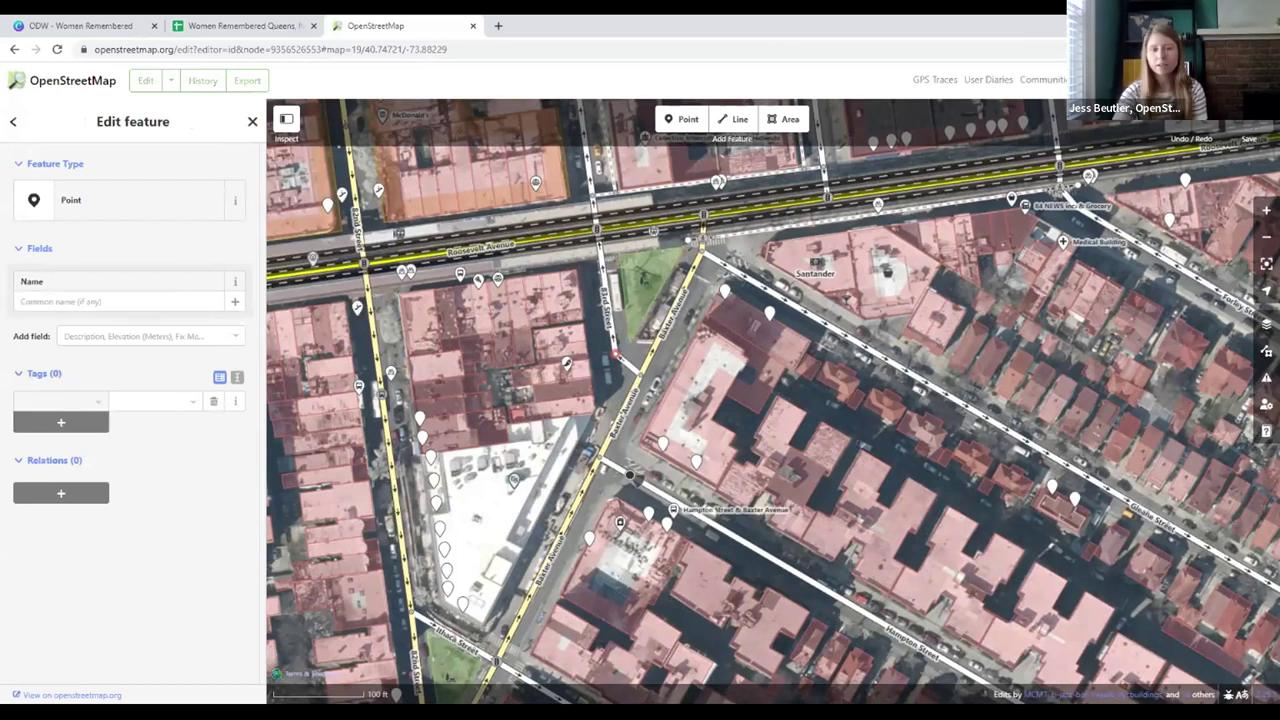
{"action": "left_click", "coordinate": [264, 27]}
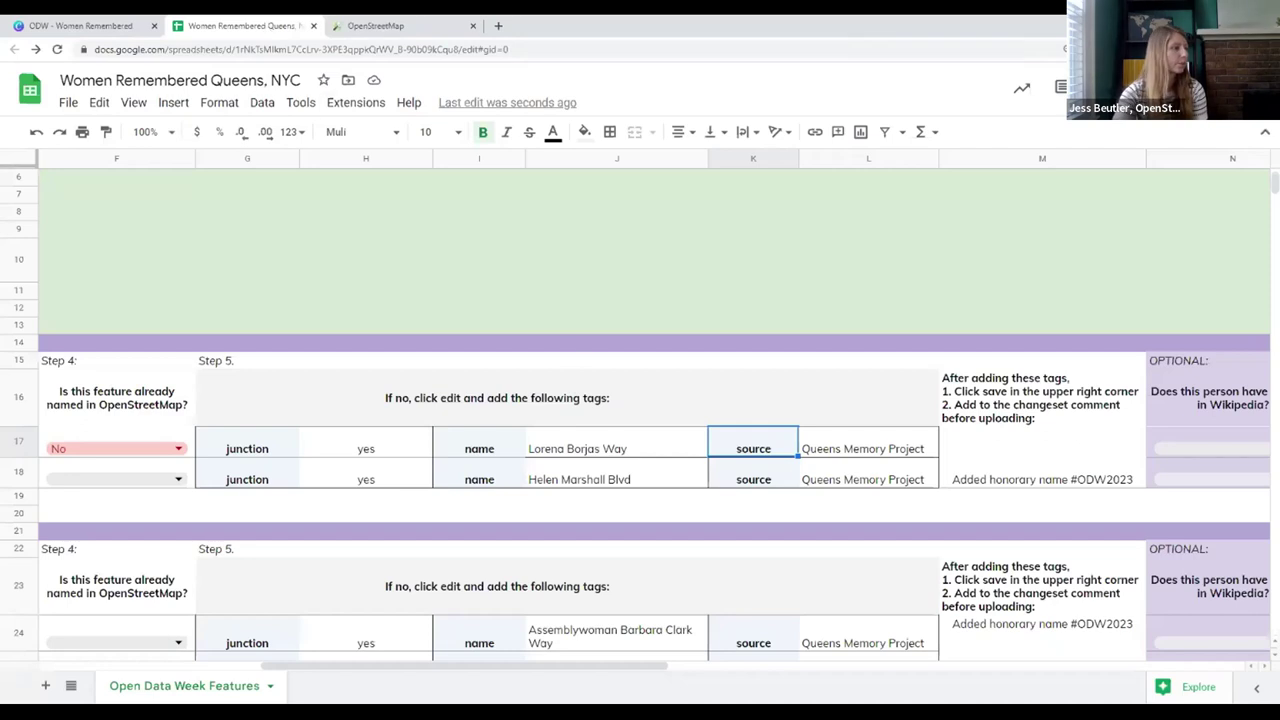
{"action": "left_click", "coordinate": [274, 441]}
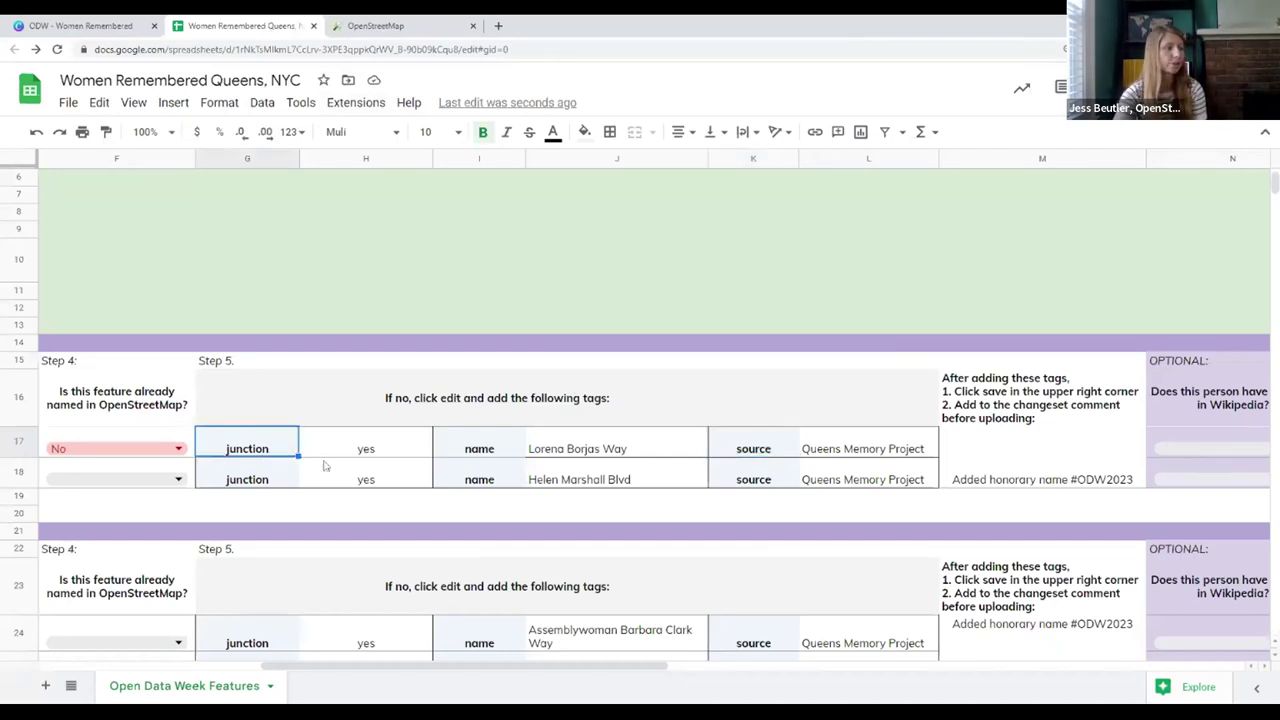
{"action": "left_click", "coordinate": [398, 27]}
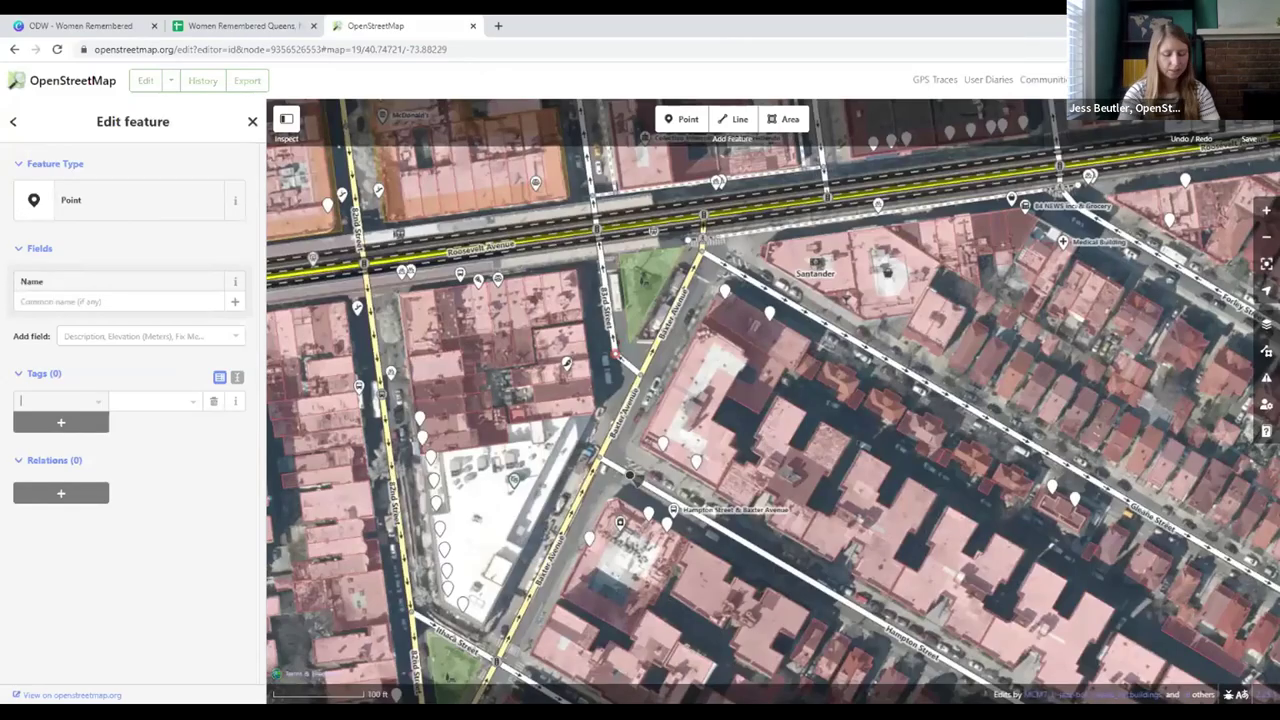
Add the tag junction=yes to the node
{"action": "type", "text": "junction"}
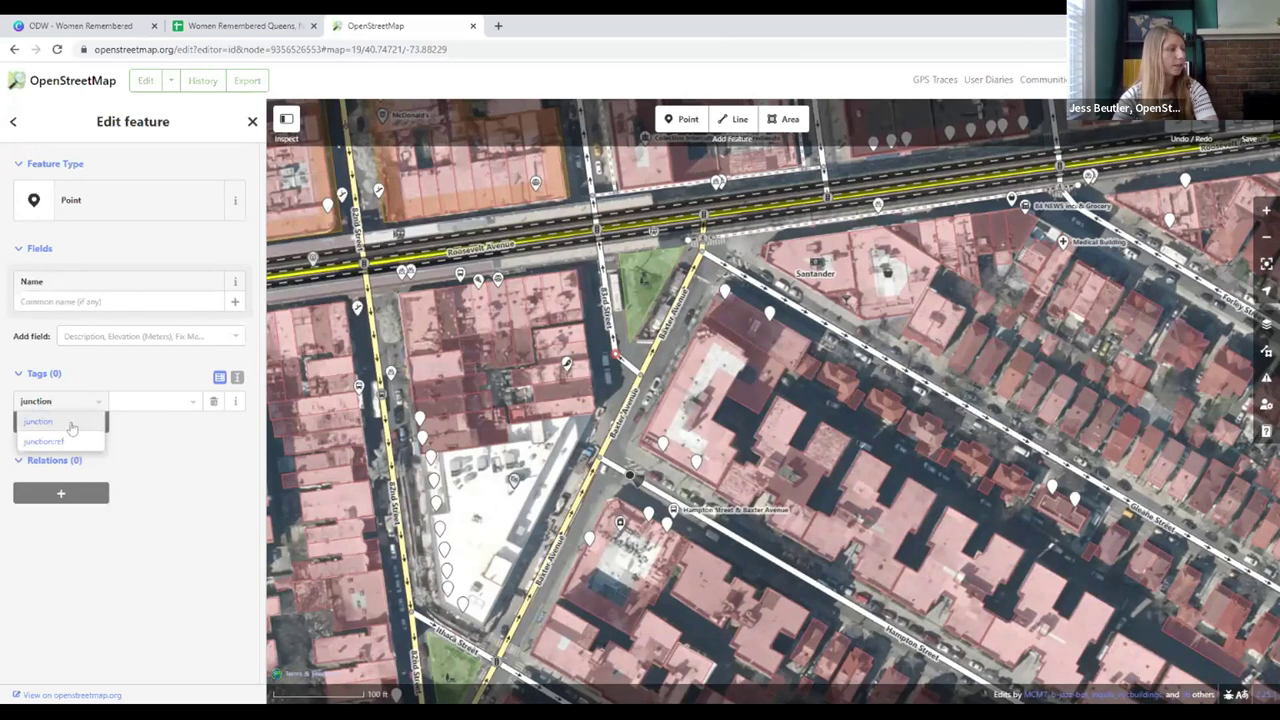
{"action": "key", "text": "Tab"}
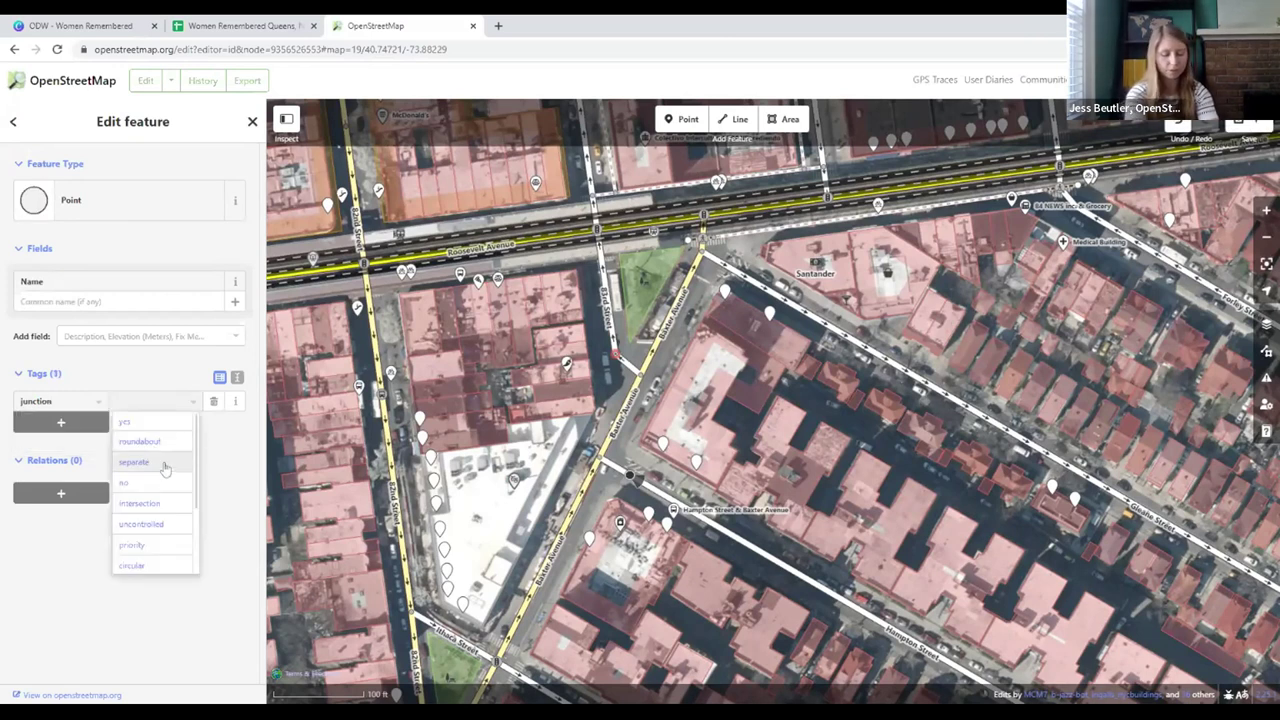
{"action": "left_click", "coordinate": [125, 422]}
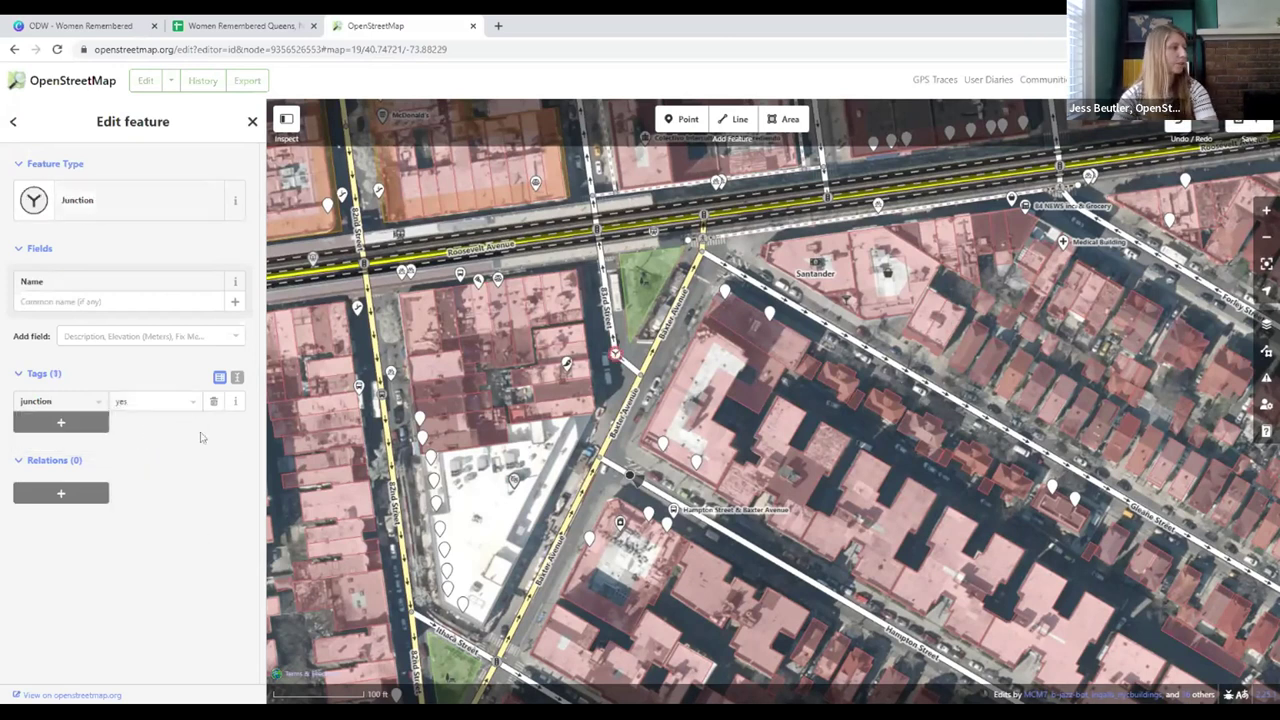
Copy the name value 'Lorena Borjas Way' from row 17 of the sheet
{"action": "left_click", "coordinate": [240, 24]}
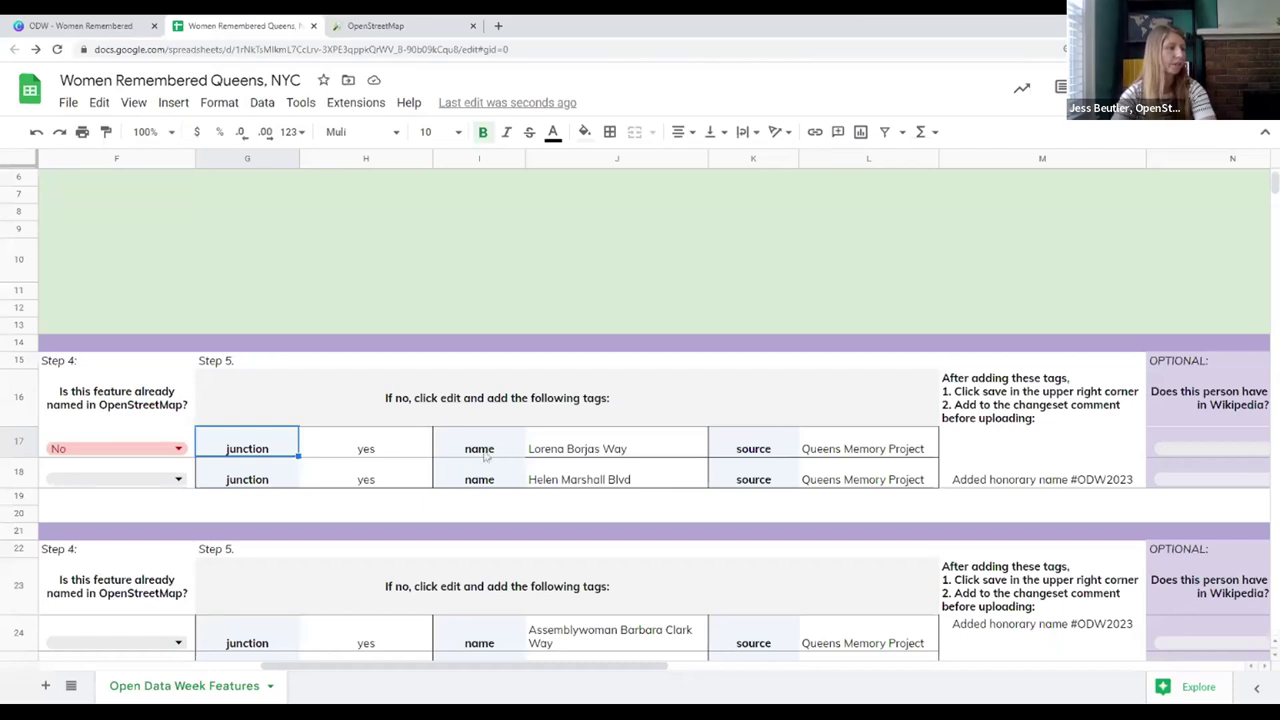
{"action": "left_click", "coordinate": [516, 455]}
{"action": "left_click", "coordinate": [572, 454]}
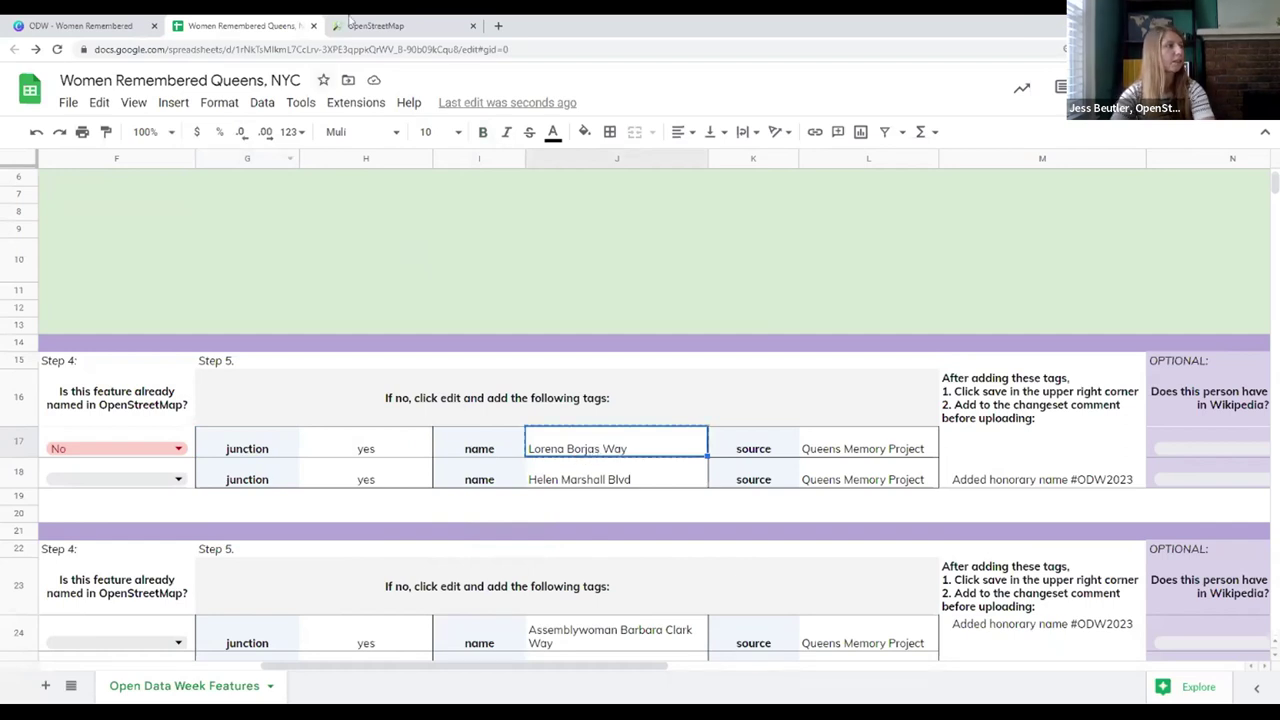
{"action": "left_click", "coordinate": [380, 27]}
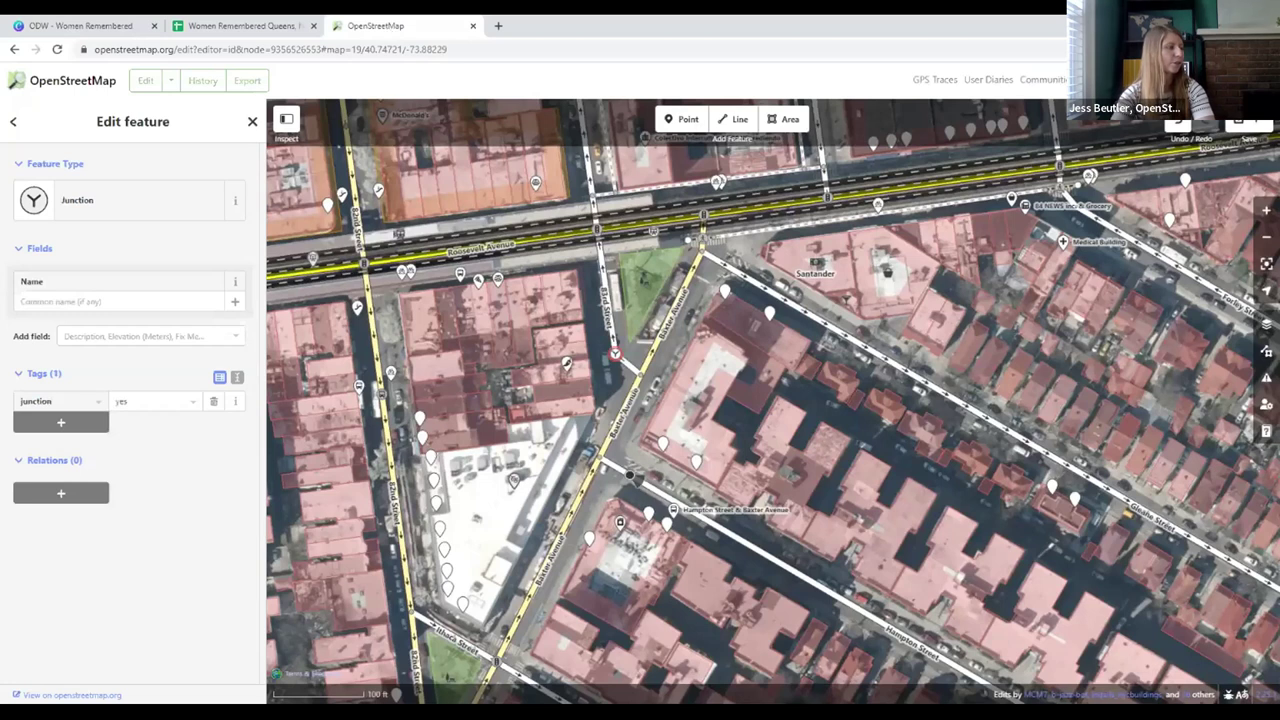
Add the tag name=Lorena Borjas Way using the pasted value
{"action": "left_click", "coordinate": [66, 424]}
{"action": "type", "text": "name"}
{"action": "key", "text": "Tab"}
{"action": "type", "text": "Lorena Borjas Way"}
{"action": "left_click", "coordinate": [213, 474]}
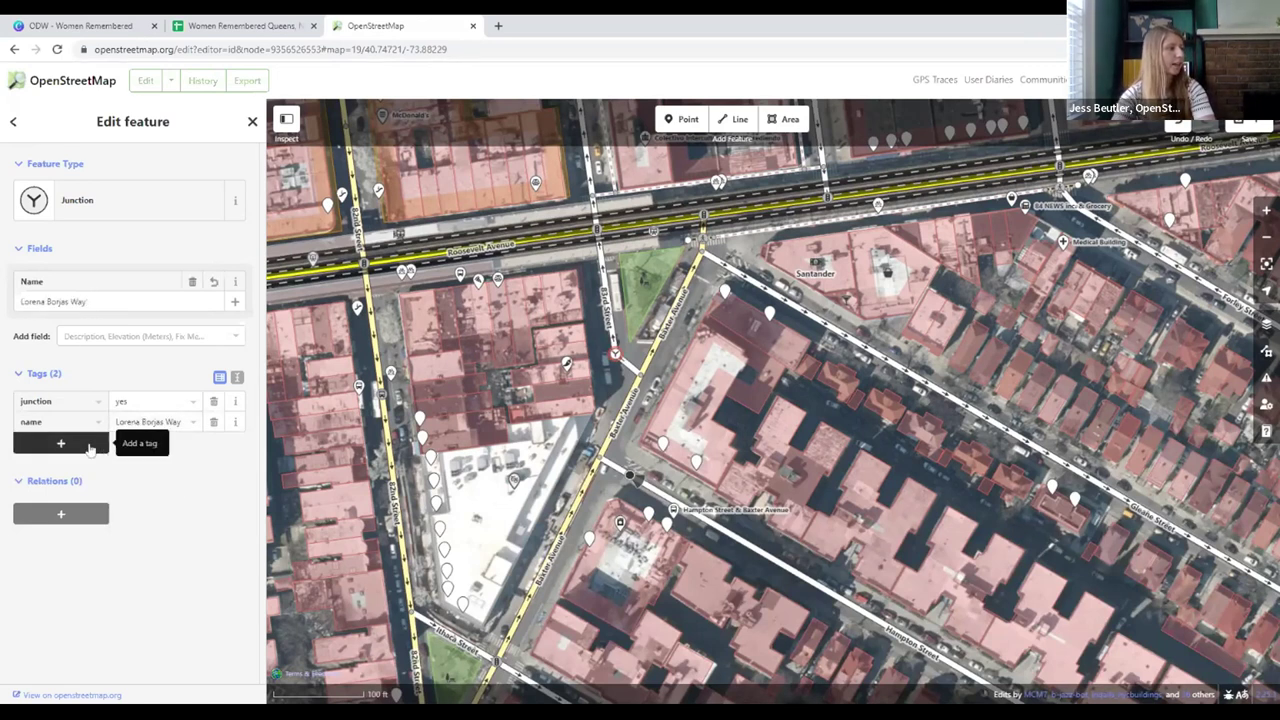
Copy the source value 'Queens Memory Project' from row 17 of the sheet
{"action": "key", "text": "ctrl+Page_Up"}
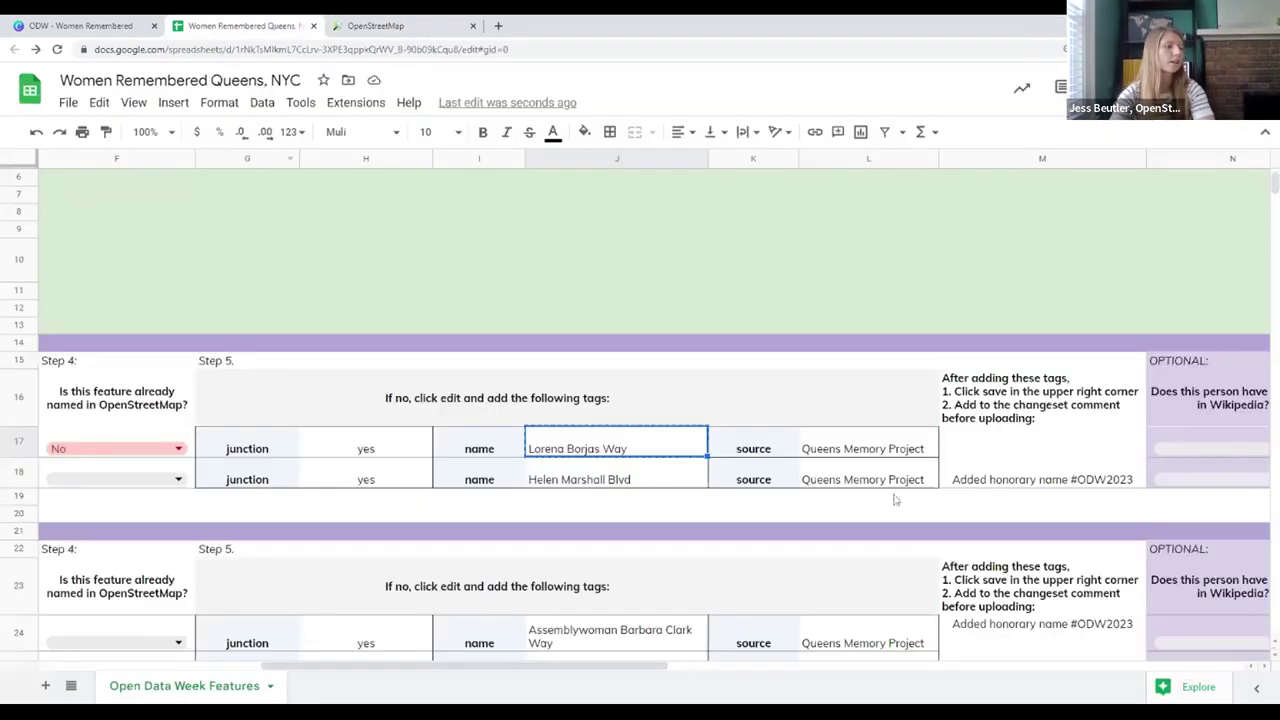
{"action": "left_click", "coordinate": [766, 453]}
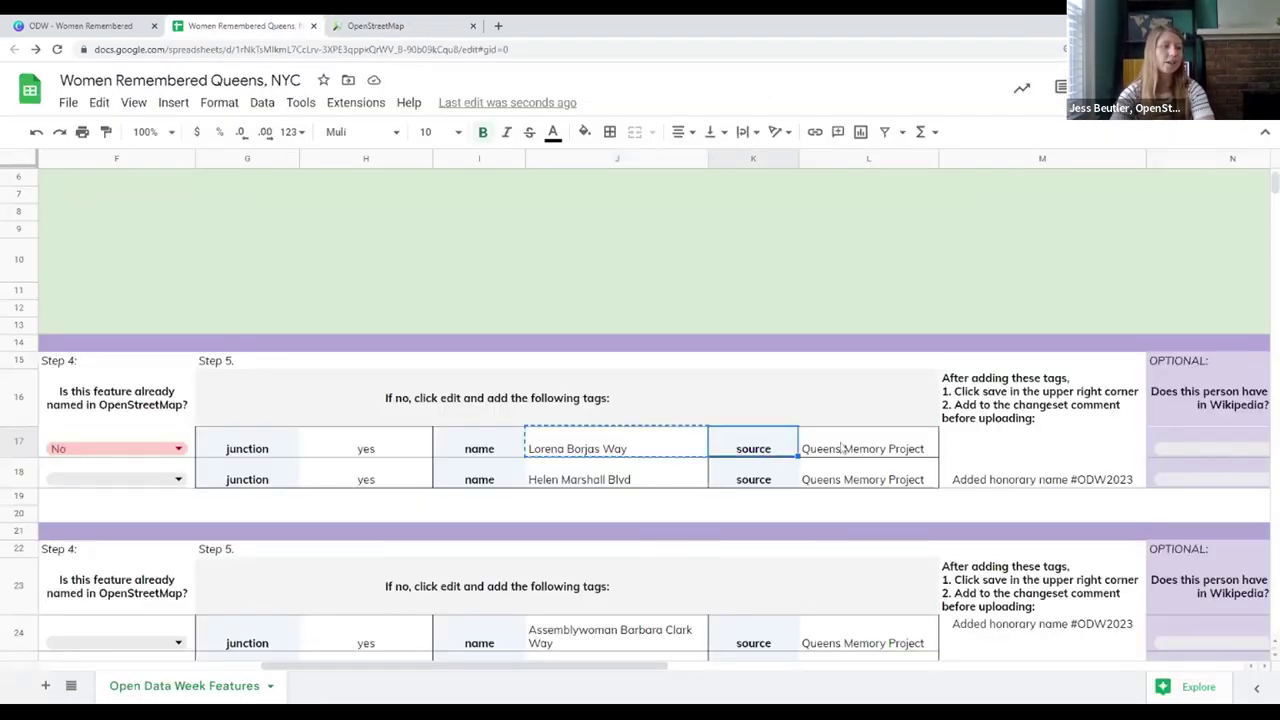
{"action": "left_click", "coordinate": [841, 449]}
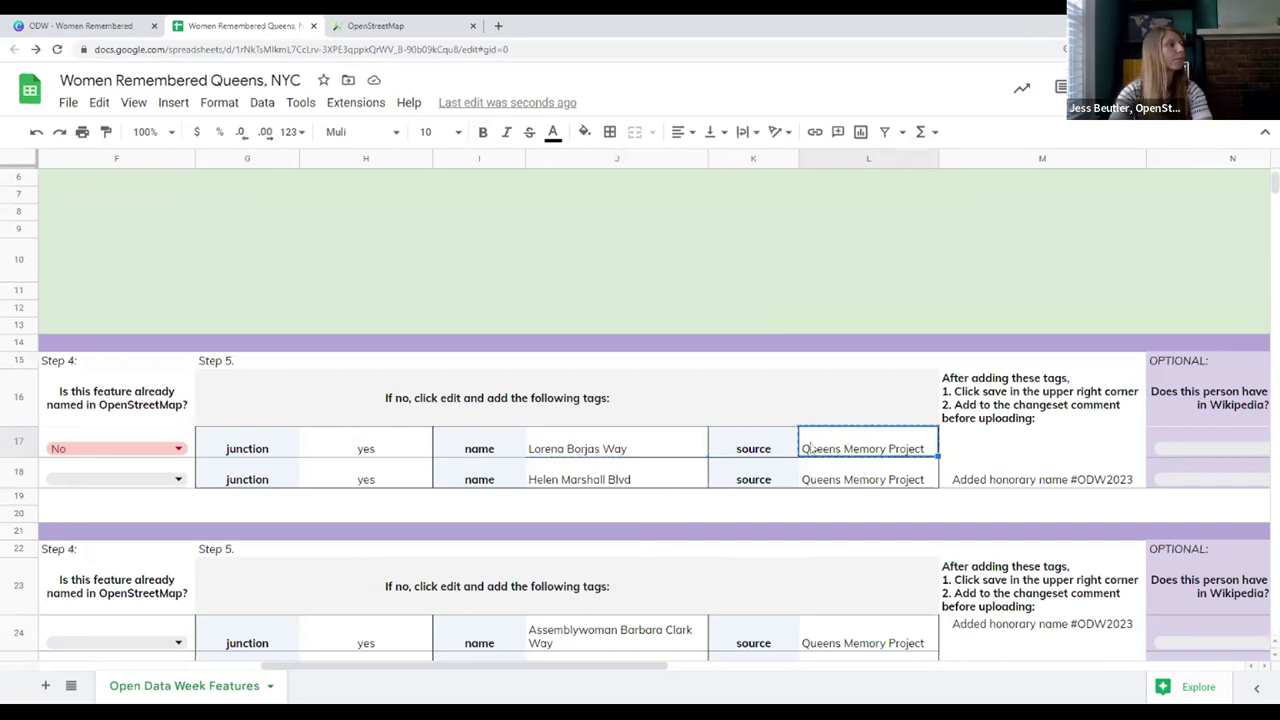
{"action": "left_click", "coordinate": [432, 32]}
Add the tag source=Queens Memory Project using the pasted value
{"action": "left_click", "coordinate": [78, 466]}
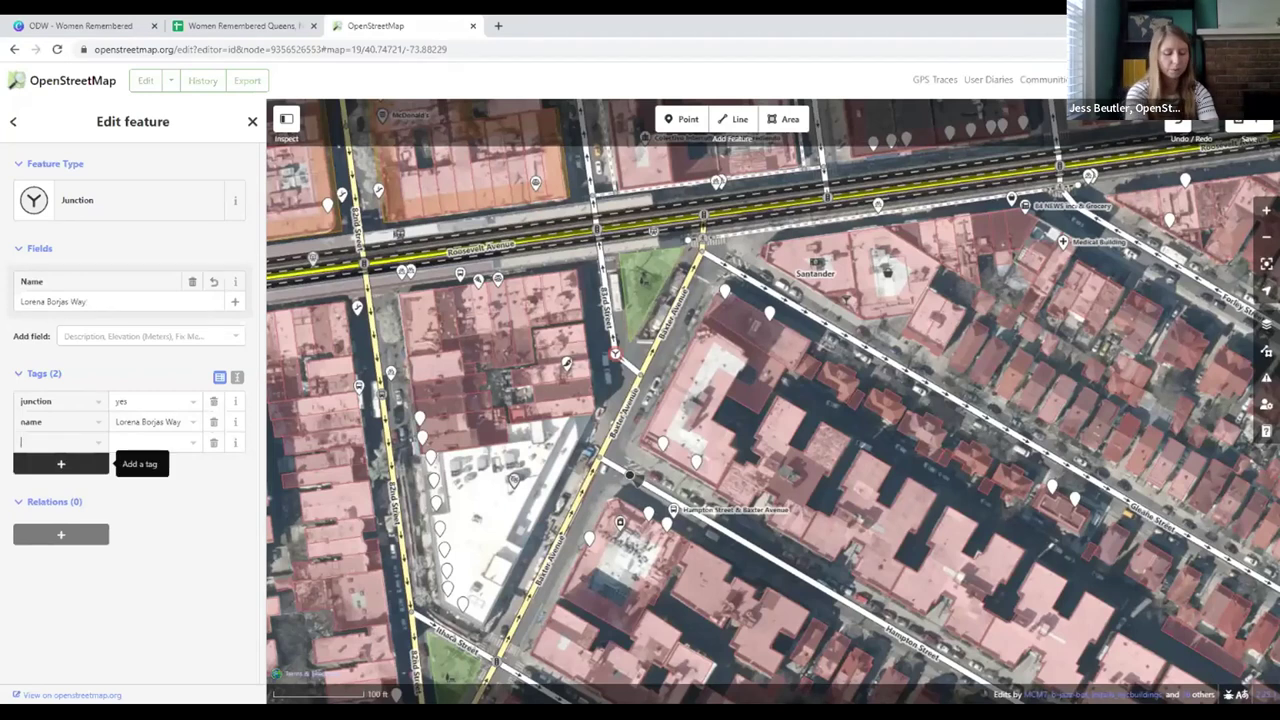
{"action": "type", "text": "source"}
{"action": "key", "text": "Tab"}
{"action": "key", "text": "ctrl+v"}
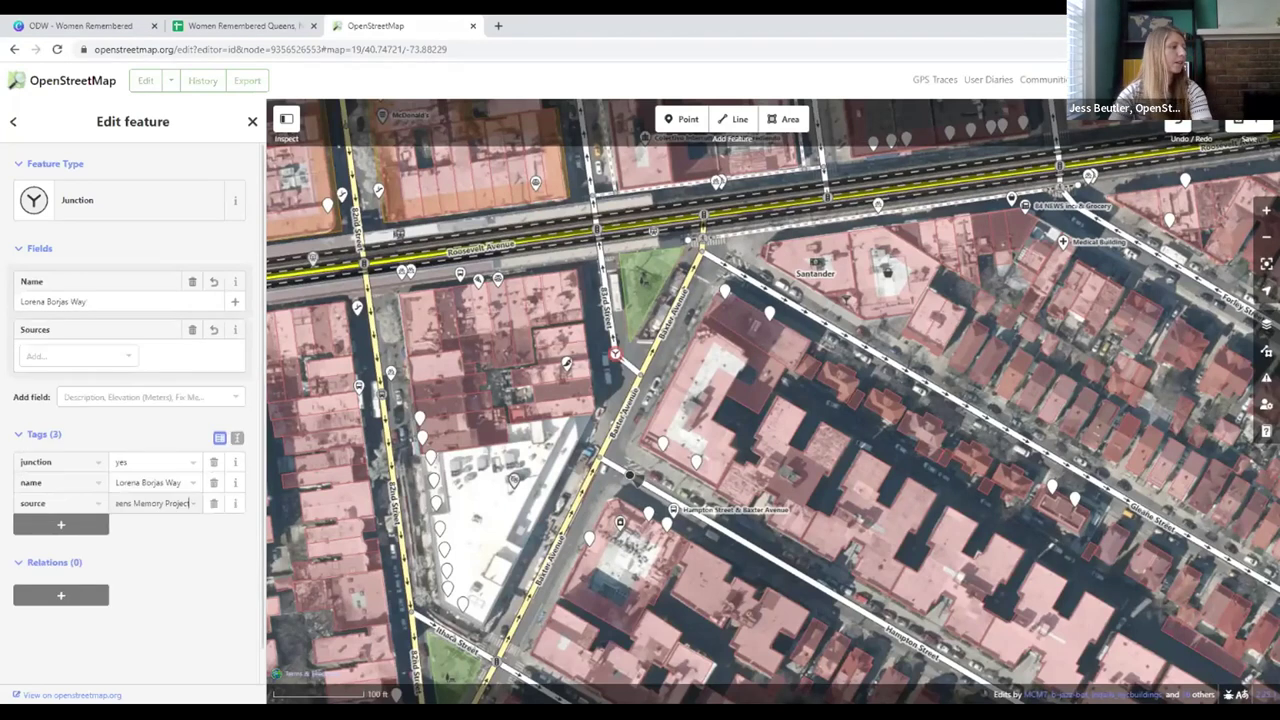
{"action": "left_click", "coordinate": [160, 590]}
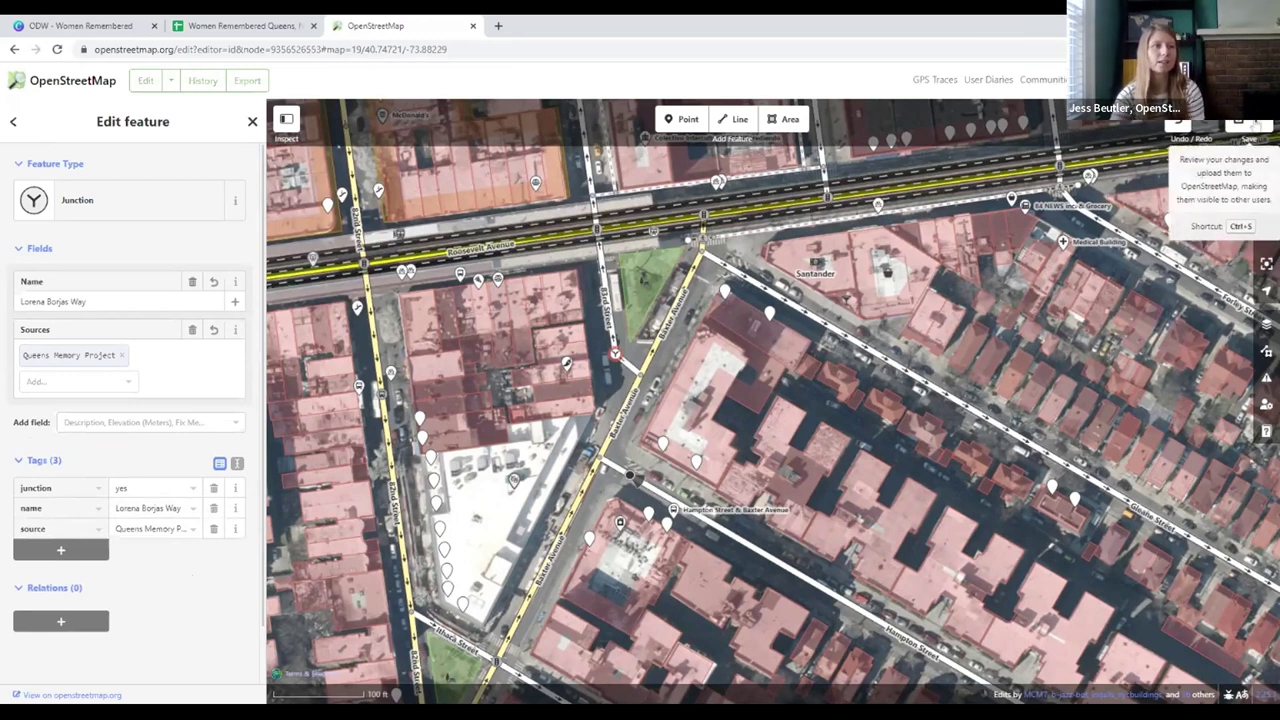
Start the upload and look up the changeset comment text in the spreadsheet
{"action": "left_click", "coordinate": [1250, 128]}
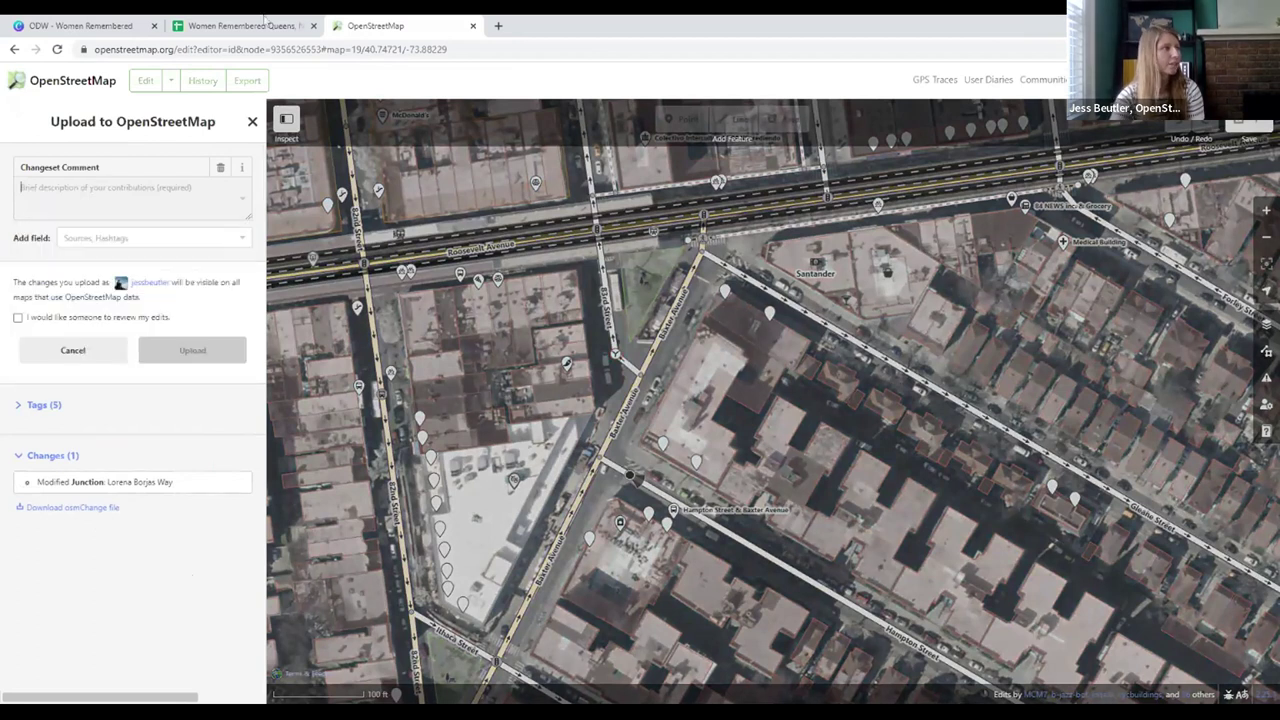
{"action": "left_click", "coordinate": [266, 25]}
{"action": "left_click", "coordinate": [1020, 480]}
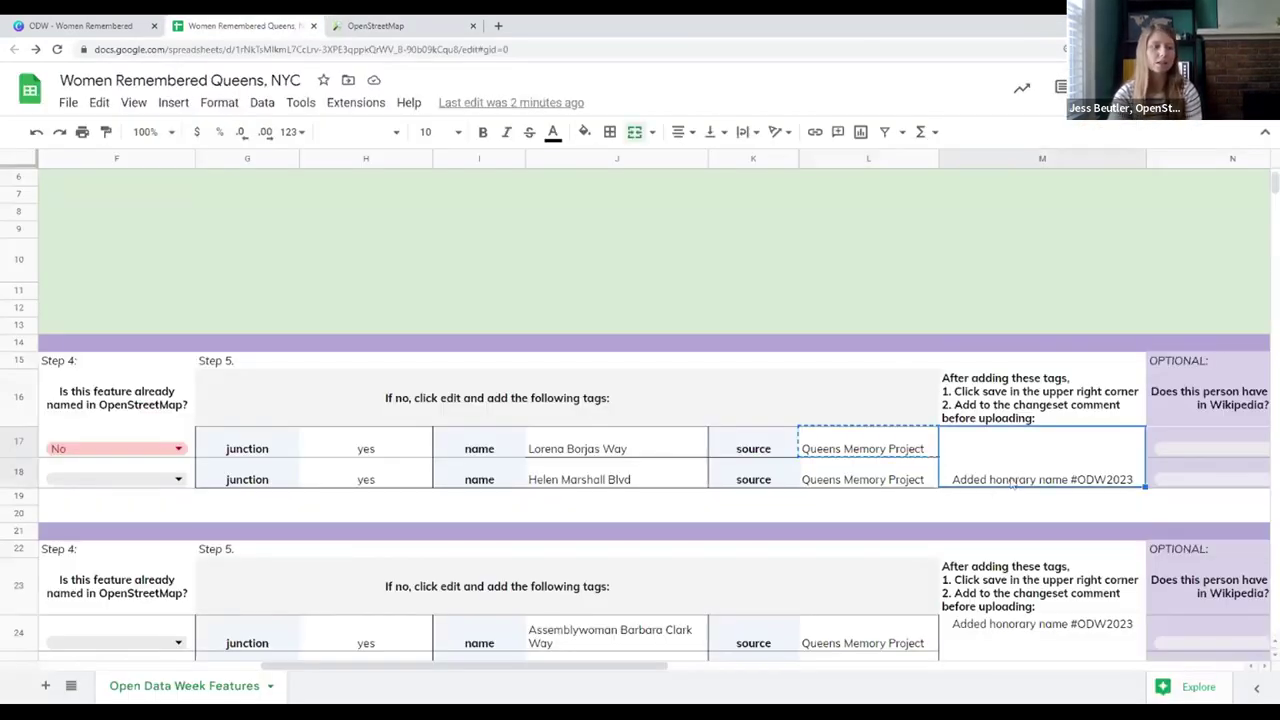
{"action": "double_click", "coordinate": [1018, 478]}
{"action": "key", "text": "ctrl+a"}
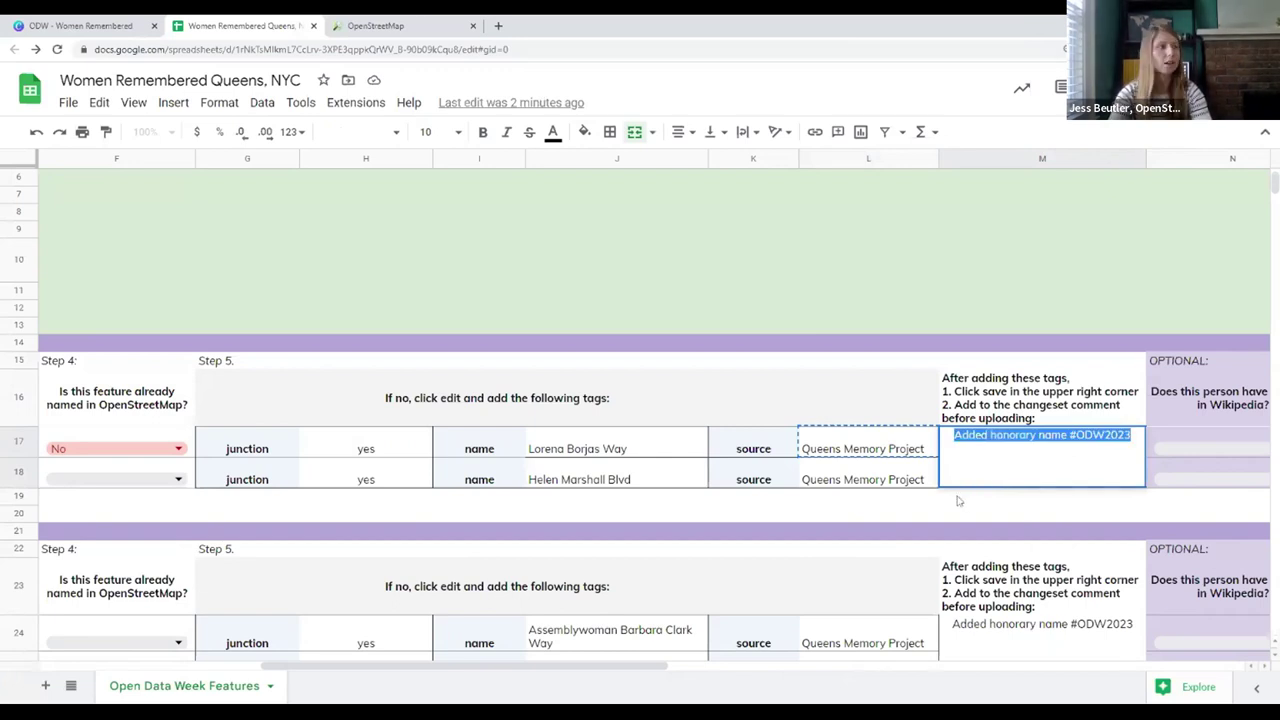
{"action": "left_click", "coordinate": [380, 25]}
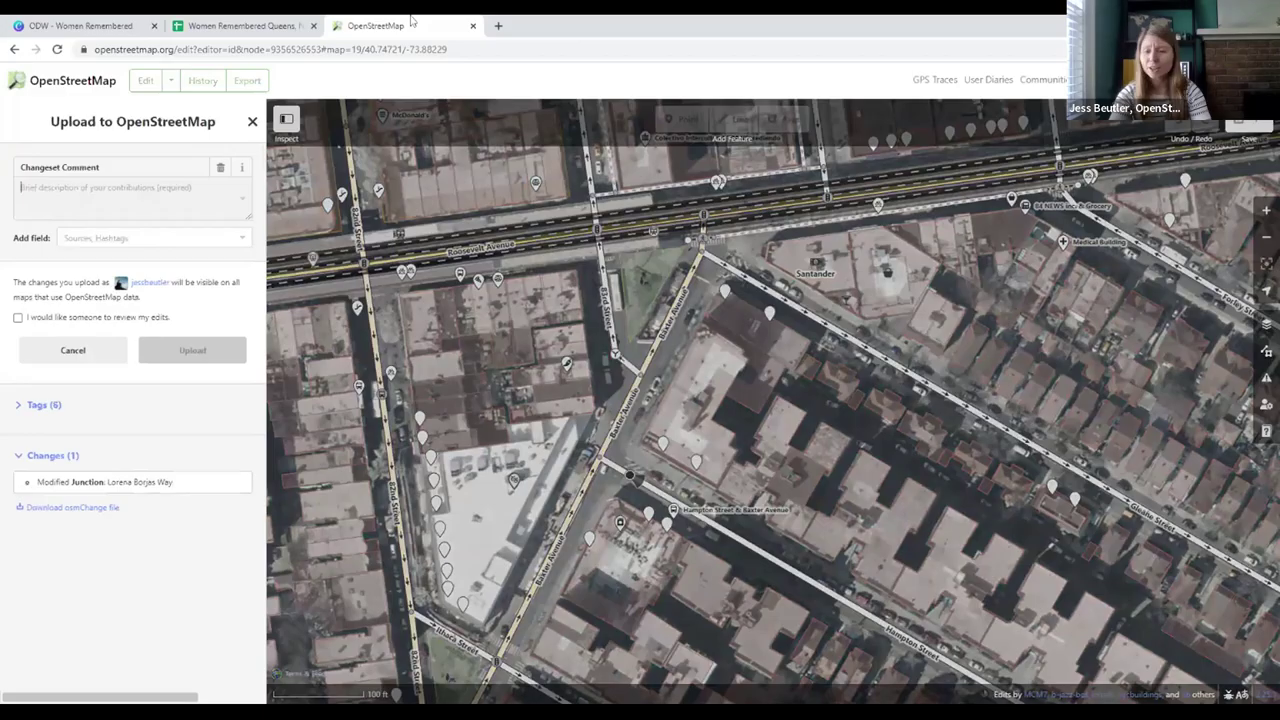
Enter the changeset comment 'Added honorary name #ODW2023' and apply the #ODW2023 hashtag
{"action": "type", "text": "Added honorary name #ODW2023"}
{"action": "key", "text": "Return"}
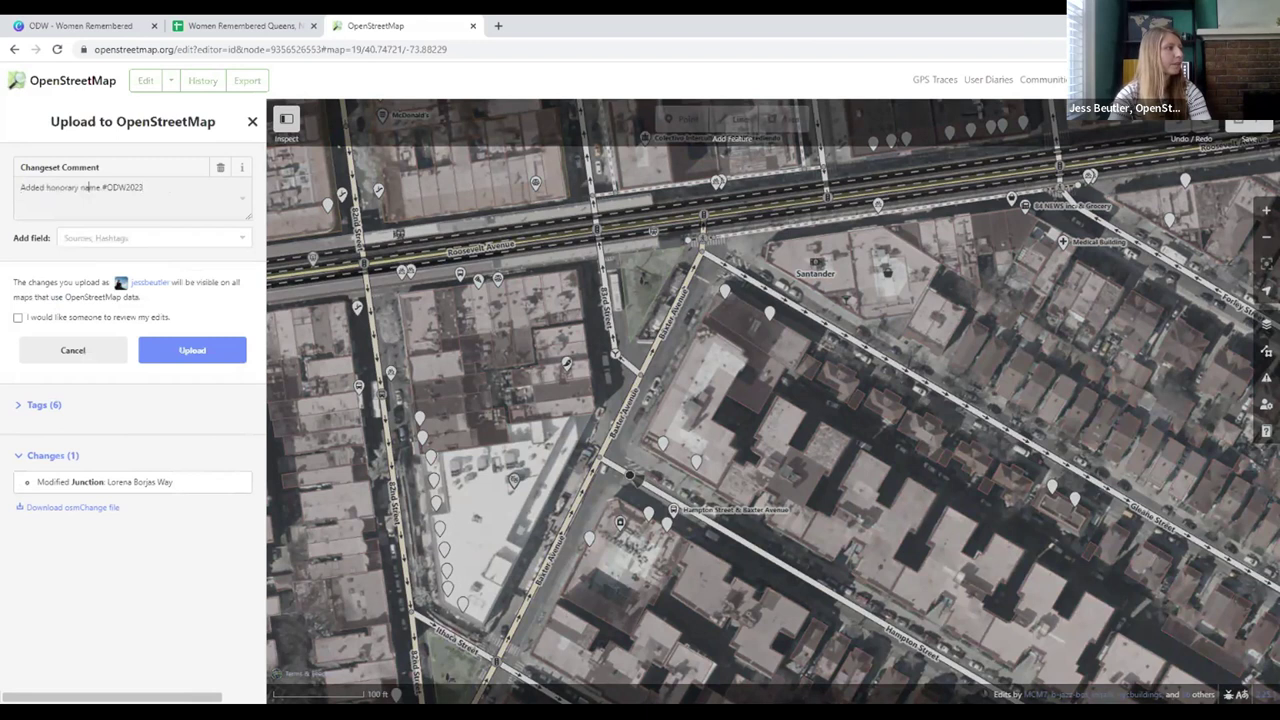
{"action": "left_click", "coordinate": [22, 187]}
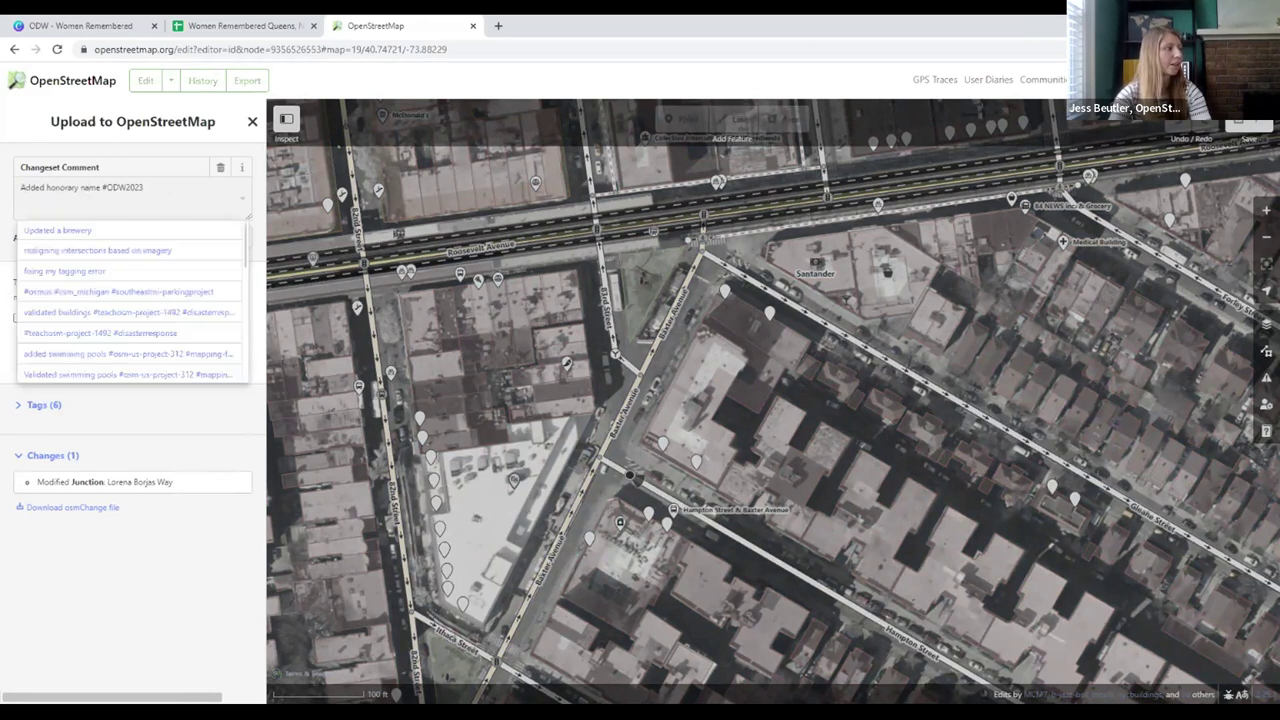
{"action": "left_click", "coordinate": [175, 171]}
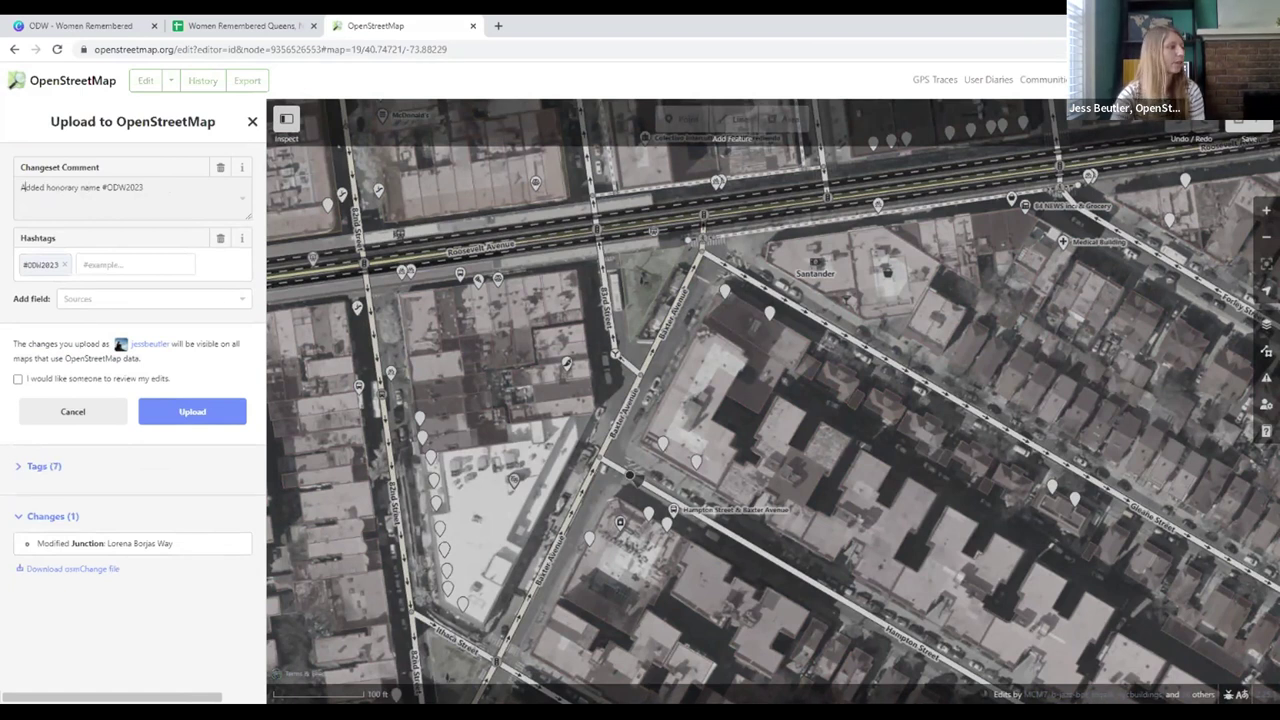
Upload the Lorena Borjas Way junction edit to OpenStreetMap
{"action": "left_click", "coordinate": [190, 413]}
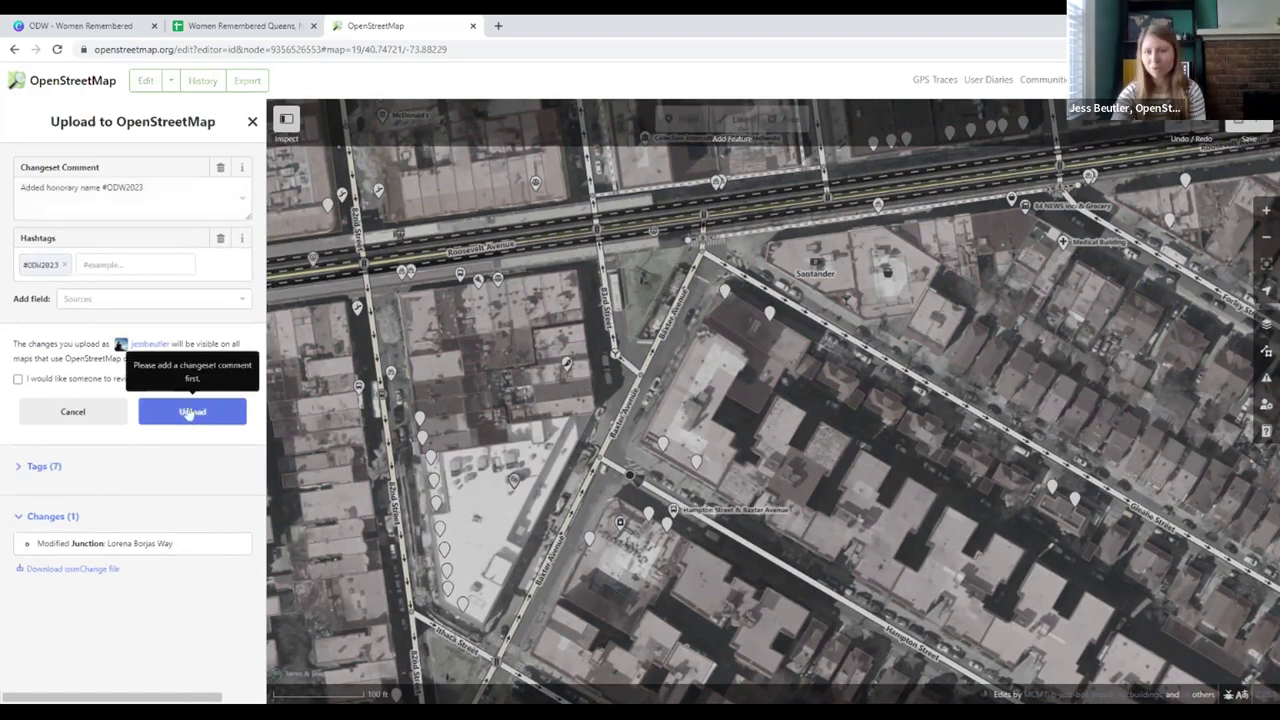
{"action": "left_click", "coordinate": [190, 413]}
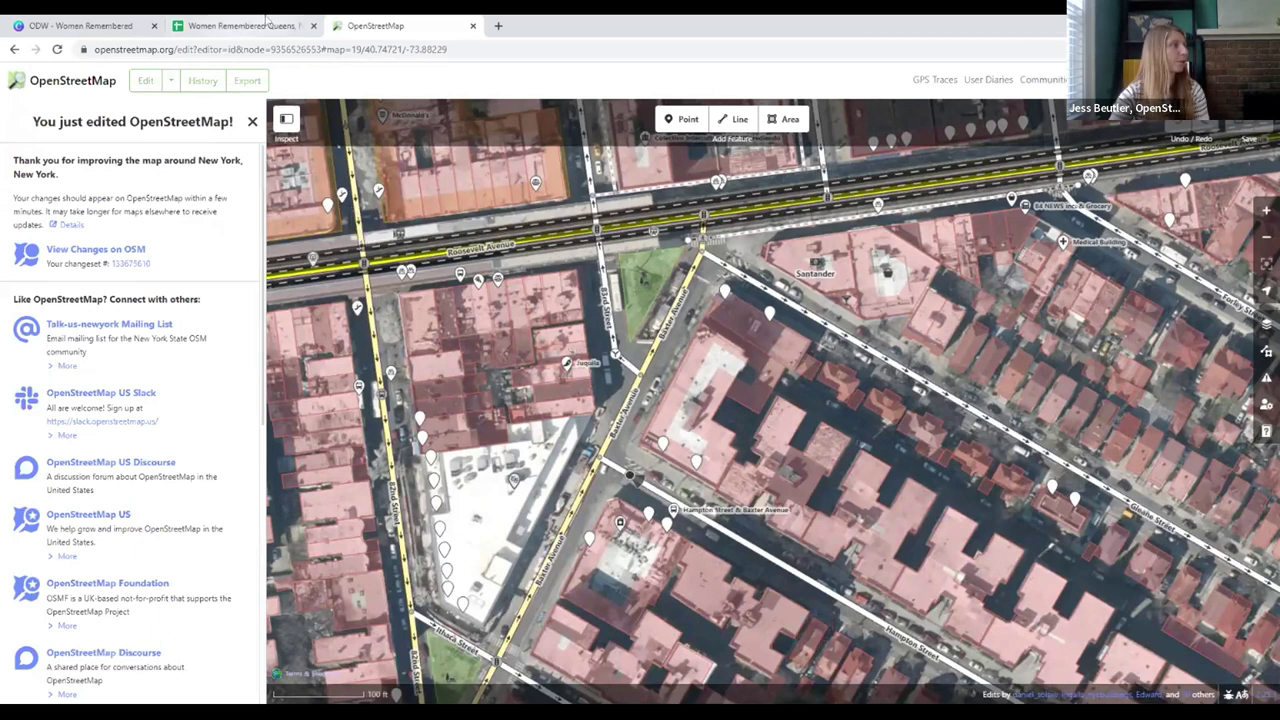
{"action": "left_click", "coordinate": [229, 33]}
Copy the Women Remembered Queens, NYC sheet link, shared as anyone-with-the-link editor
{"action": "left_click", "coordinate": [231, 50]}
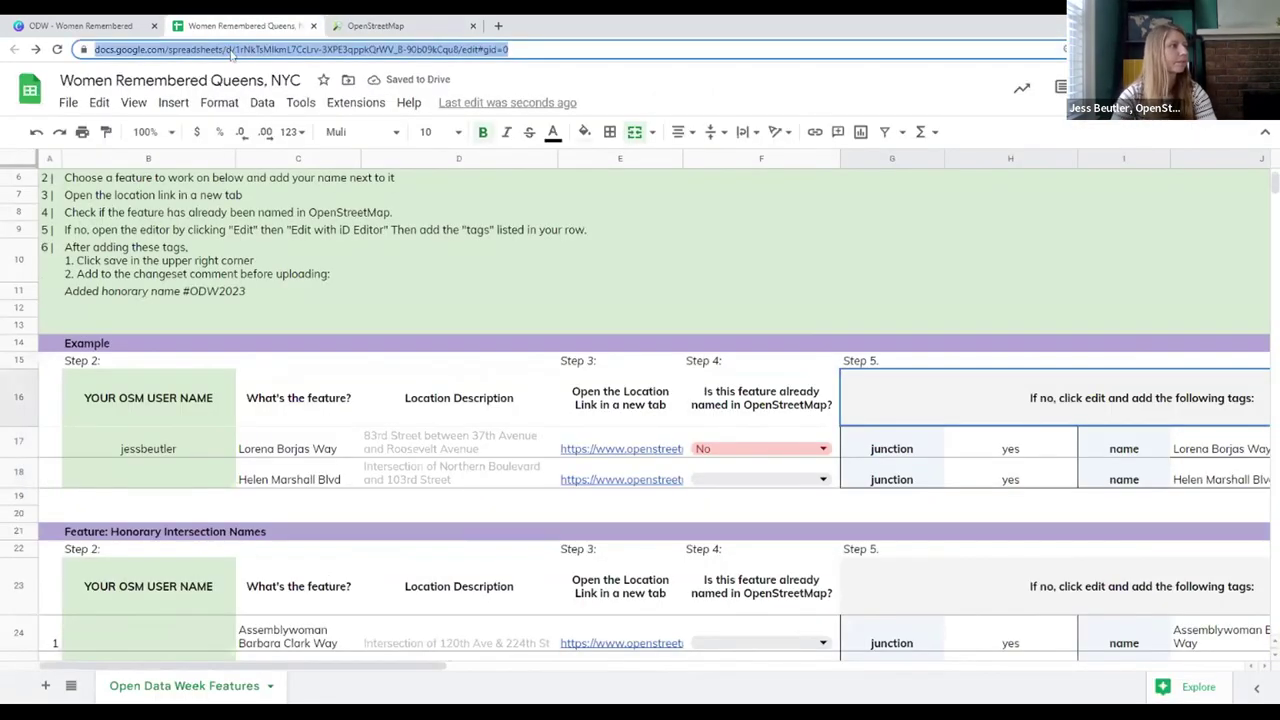
{"action": "left_click", "coordinate": [1150, 88]}
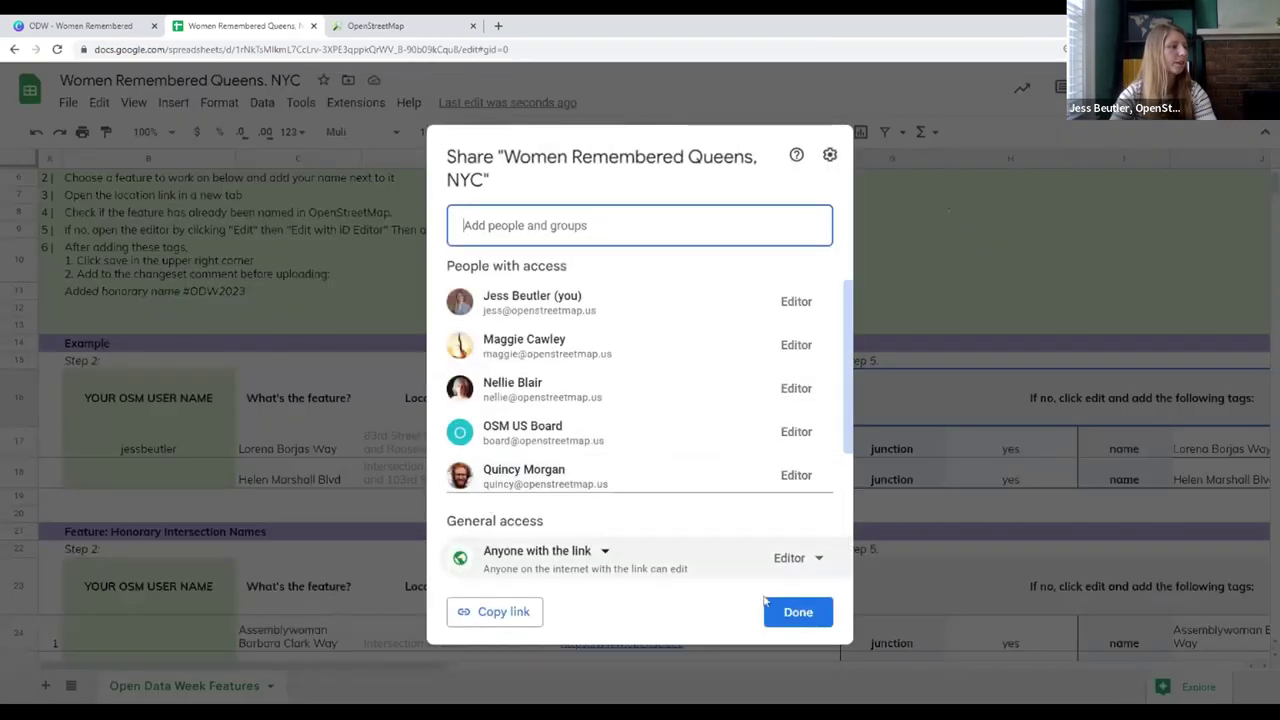
{"action": "left_click", "coordinate": [510, 608]}
{"action": "left_click", "coordinate": [798, 612]}
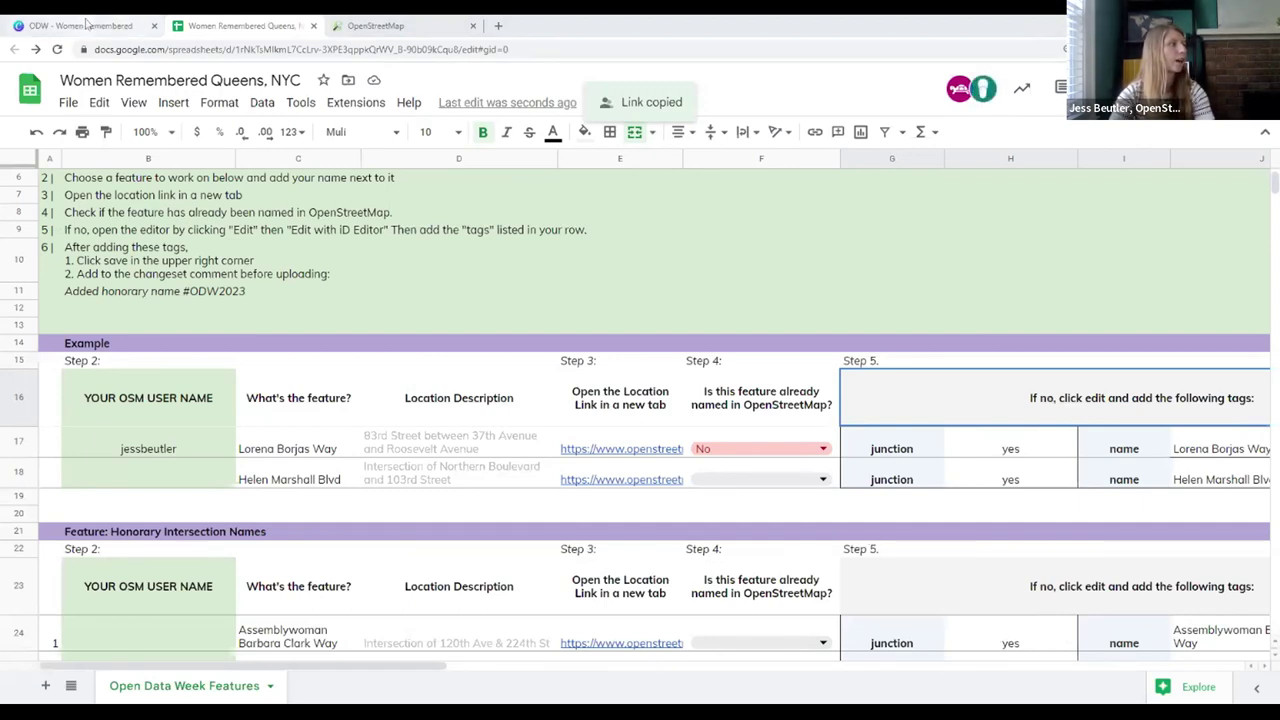
{"action": "left_click", "coordinate": [87, 22]}
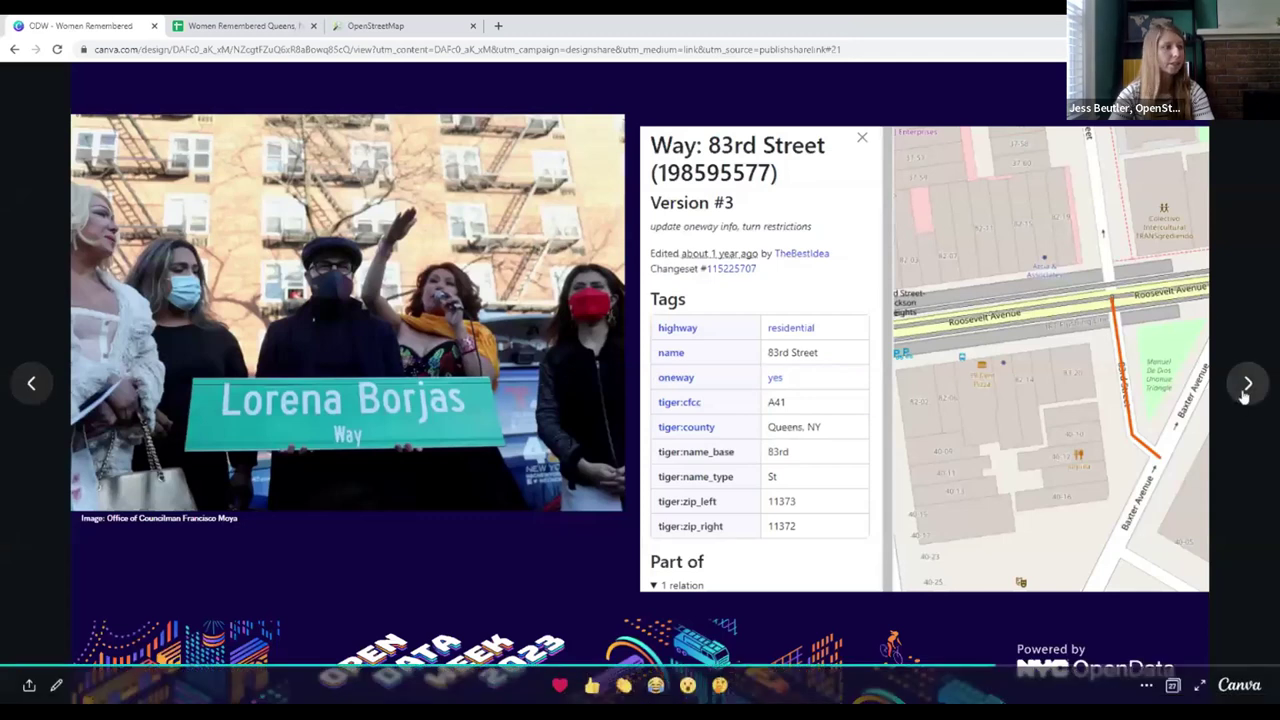
Advance to the tinyurl.com/ODW-2023 slide, then scroll the feature spreadsheet
{"action": "left_click", "coordinate": [1248, 383]}
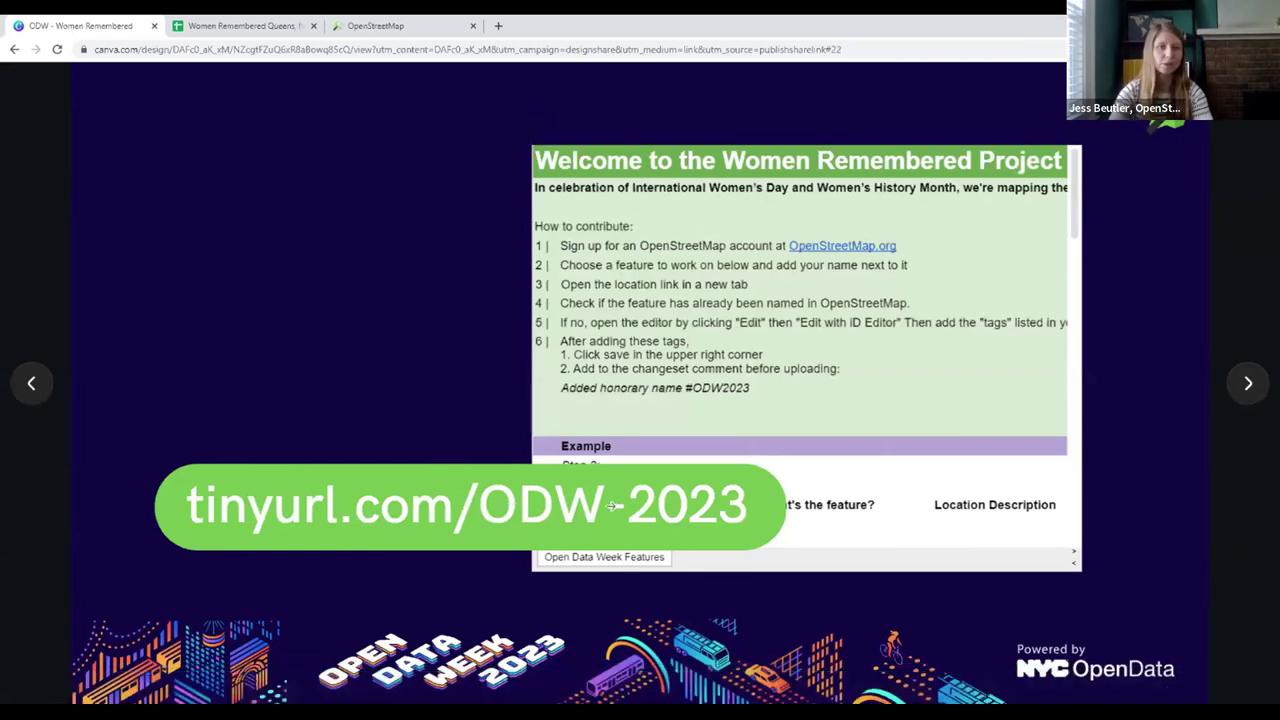
{"action": "left_click", "coordinate": [265, 28]}
{"action": "scroll", "coordinate": [350, 418], "scroll_direction": "down", "scroll_amount": 5}
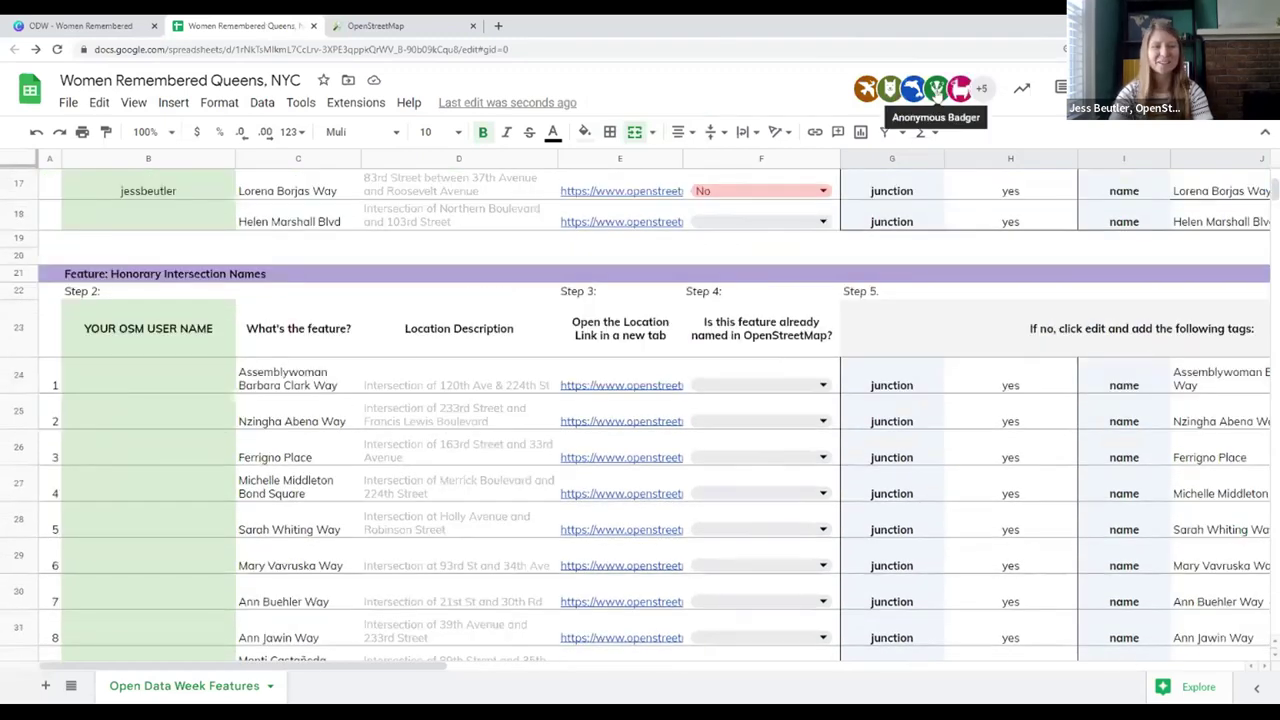
{"action": "scroll", "coordinate": [150, 586], "scroll_direction": "up", "scroll_amount": 3}
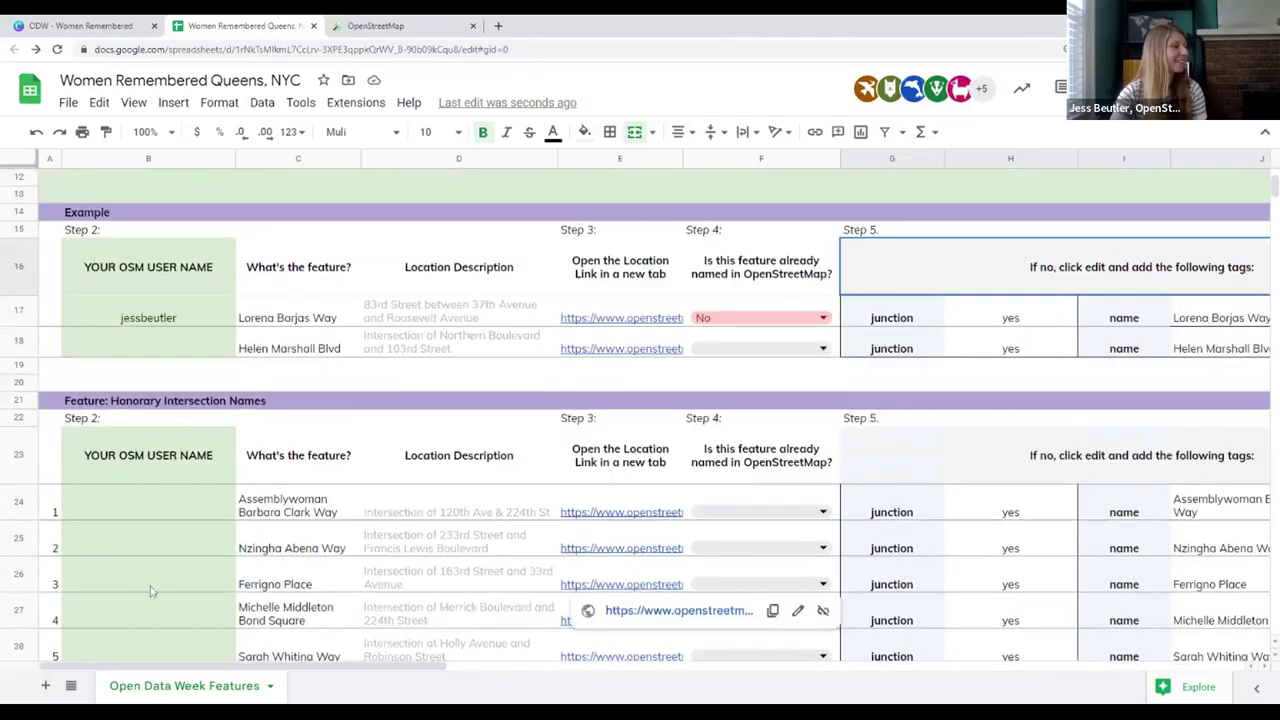
{"action": "left_click", "coordinate": [120, 500]}
{"action": "scroll", "coordinate": [118, 498], "scroll_direction": "down", "scroll_amount": 3}
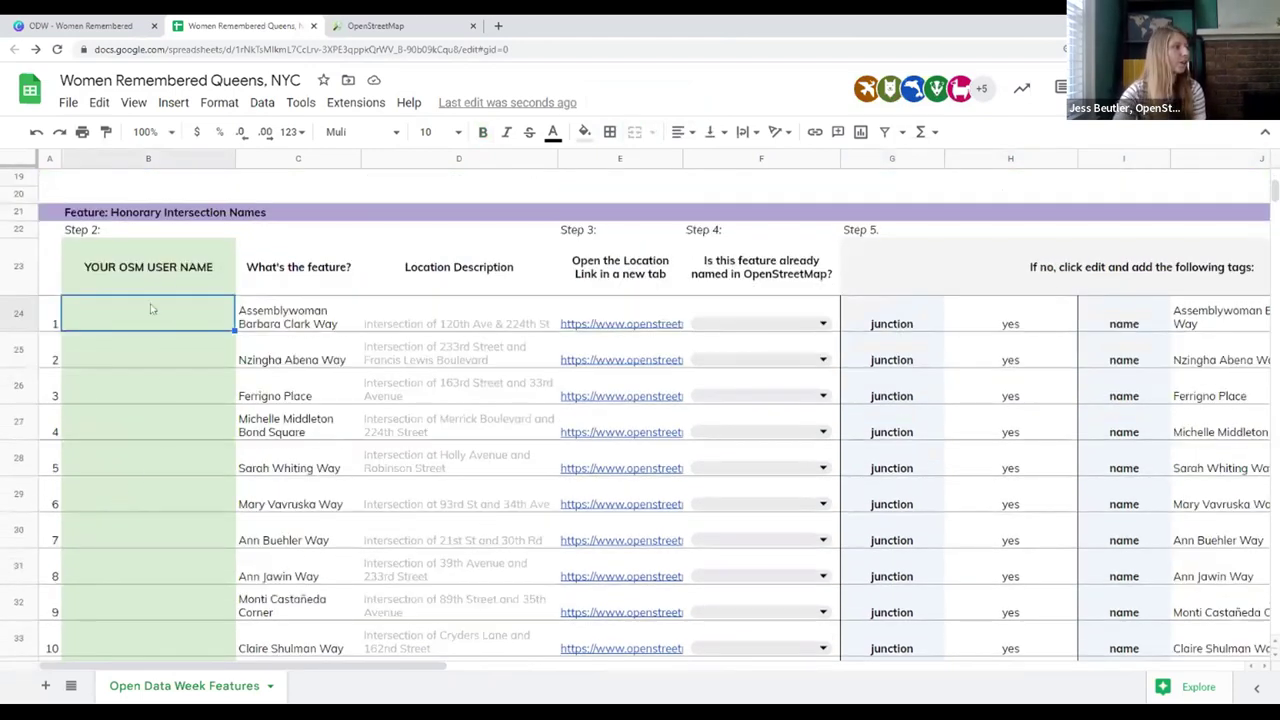
{"action": "left_click", "coordinate": [155, 364]}
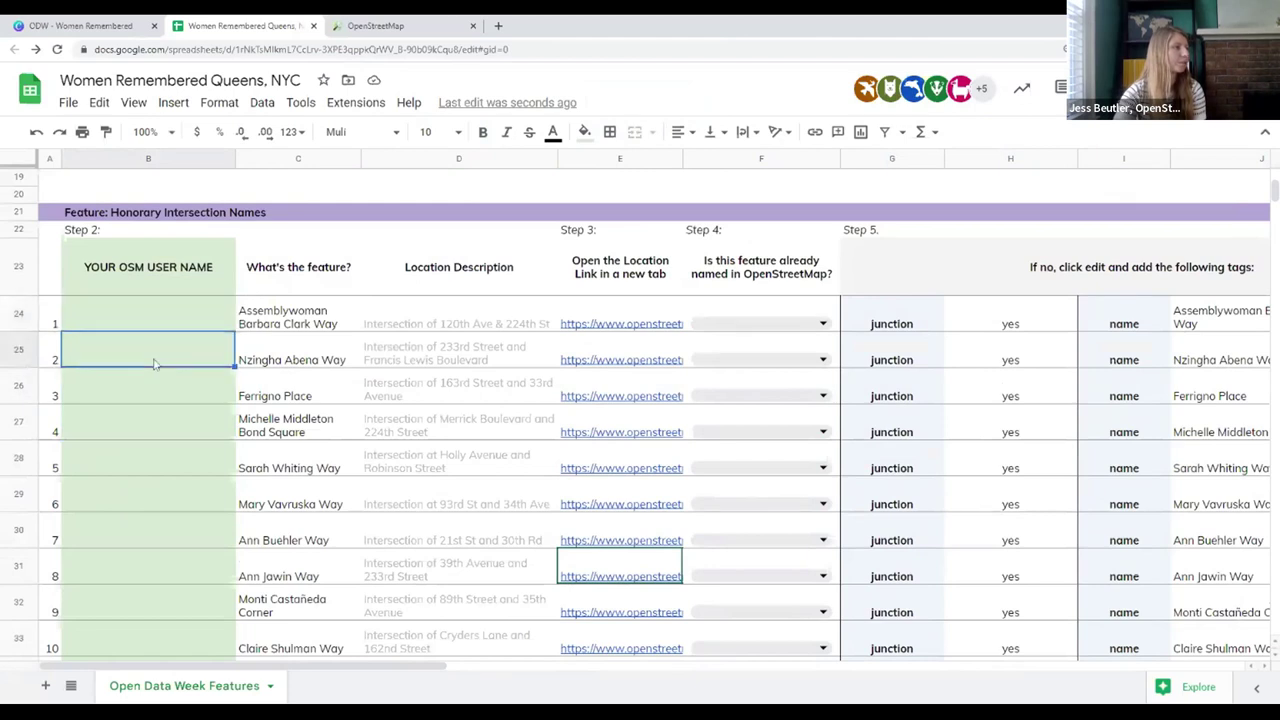
{"action": "left_click", "coordinate": [157, 314]}
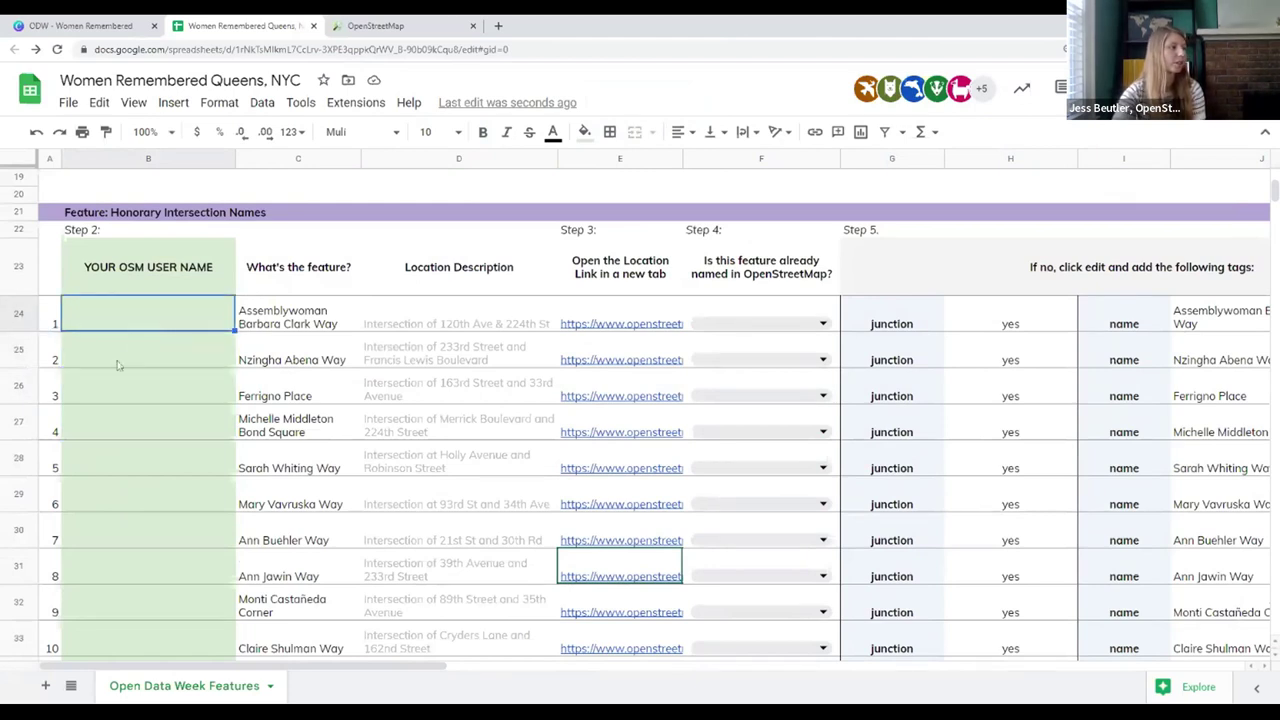
{"action": "left_click", "coordinate": [117, 365]}
{"action": "left_click", "coordinate": [139, 395]}
{"action": "left_click", "coordinate": [185, 325]}
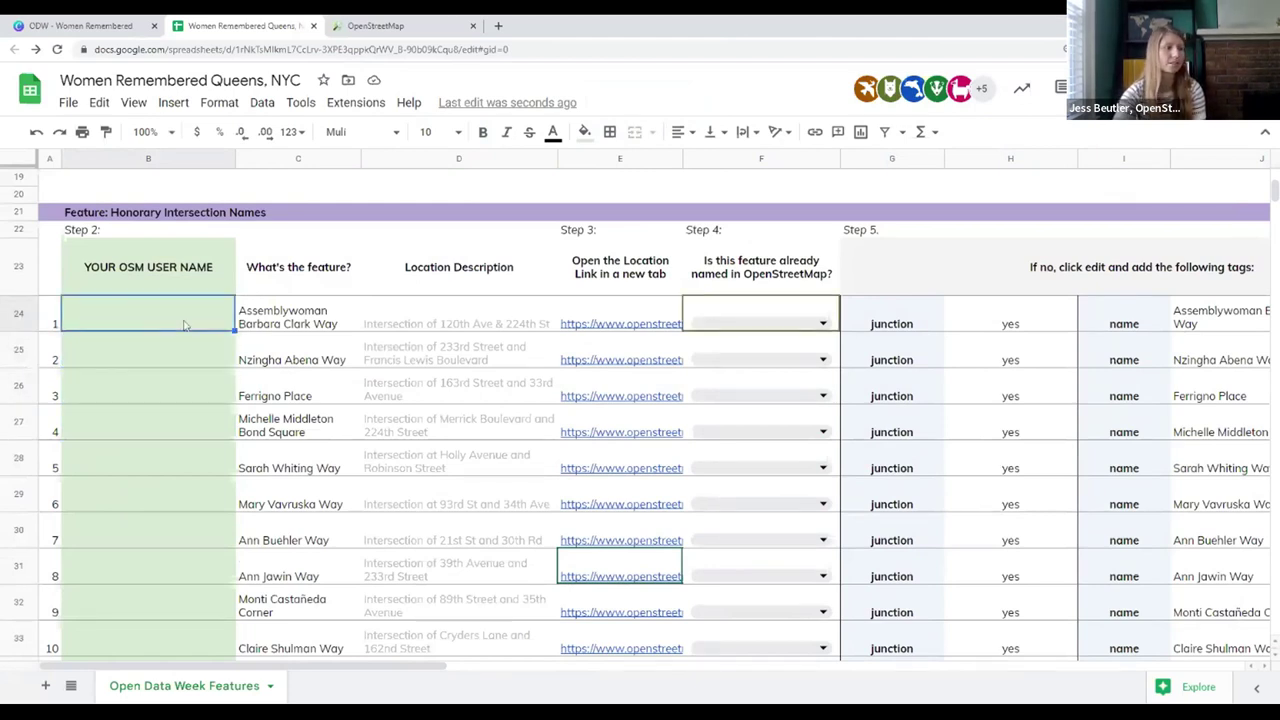
{"action": "left_click", "coordinate": [168, 364]}
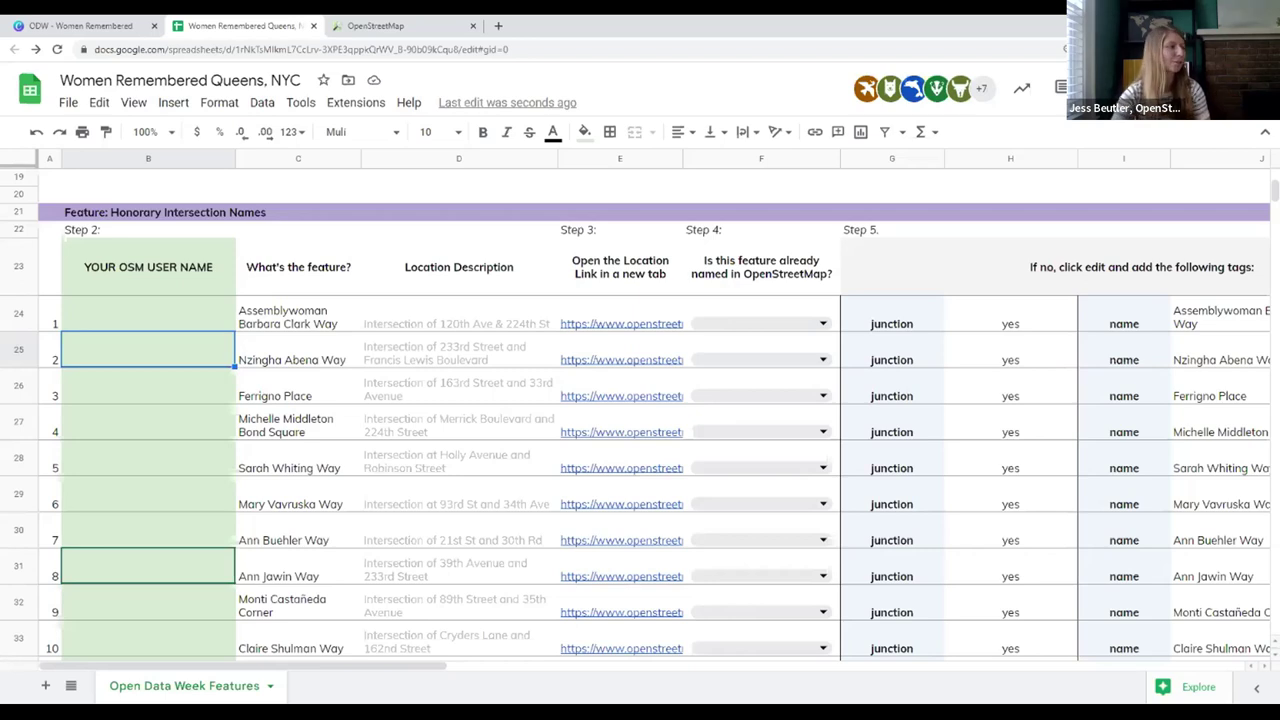
{"action": "scroll", "coordinate": [150, 337], "scroll_direction": "up", "scroll_amount": 5}
{"action": "scroll", "coordinate": [165, 337], "scroll_direction": "down", "scroll_amount": 2}
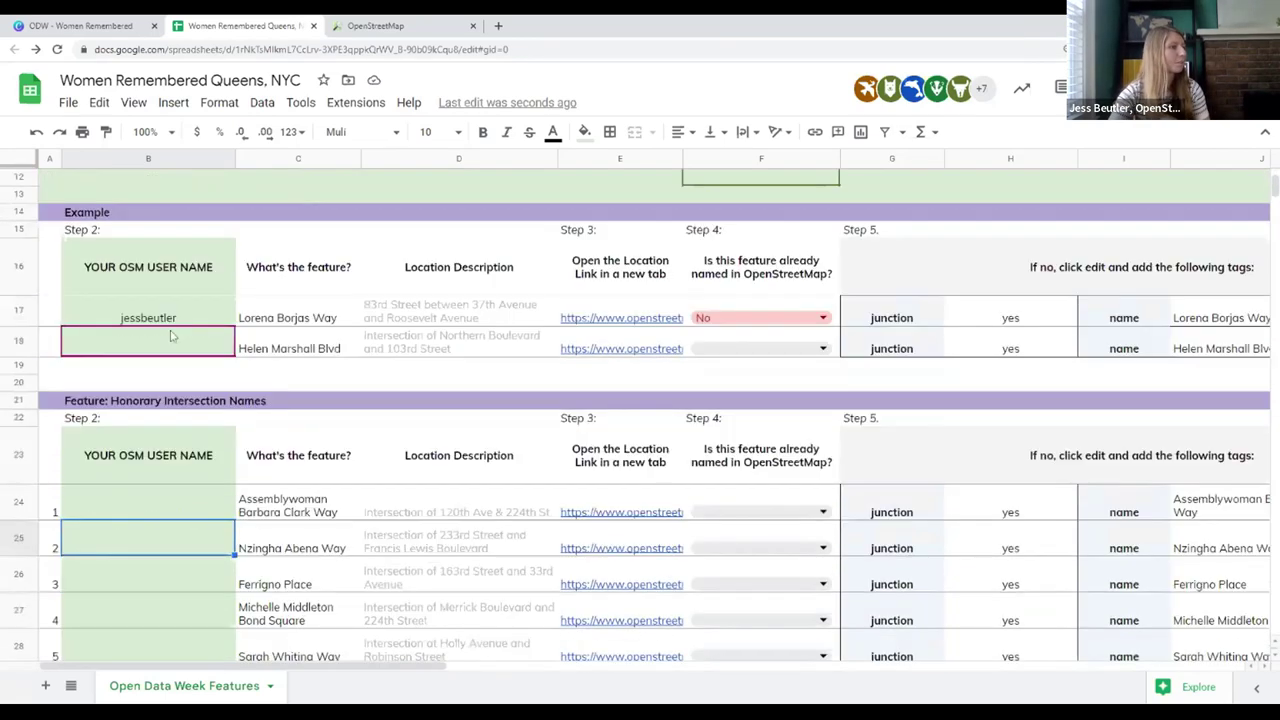
{"action": "scroll", "coordinate": [165, 320], "scroll_direction": "down", "scroll_amount": 5}
{"action": "left_click", "coordinate": [172, 322]}
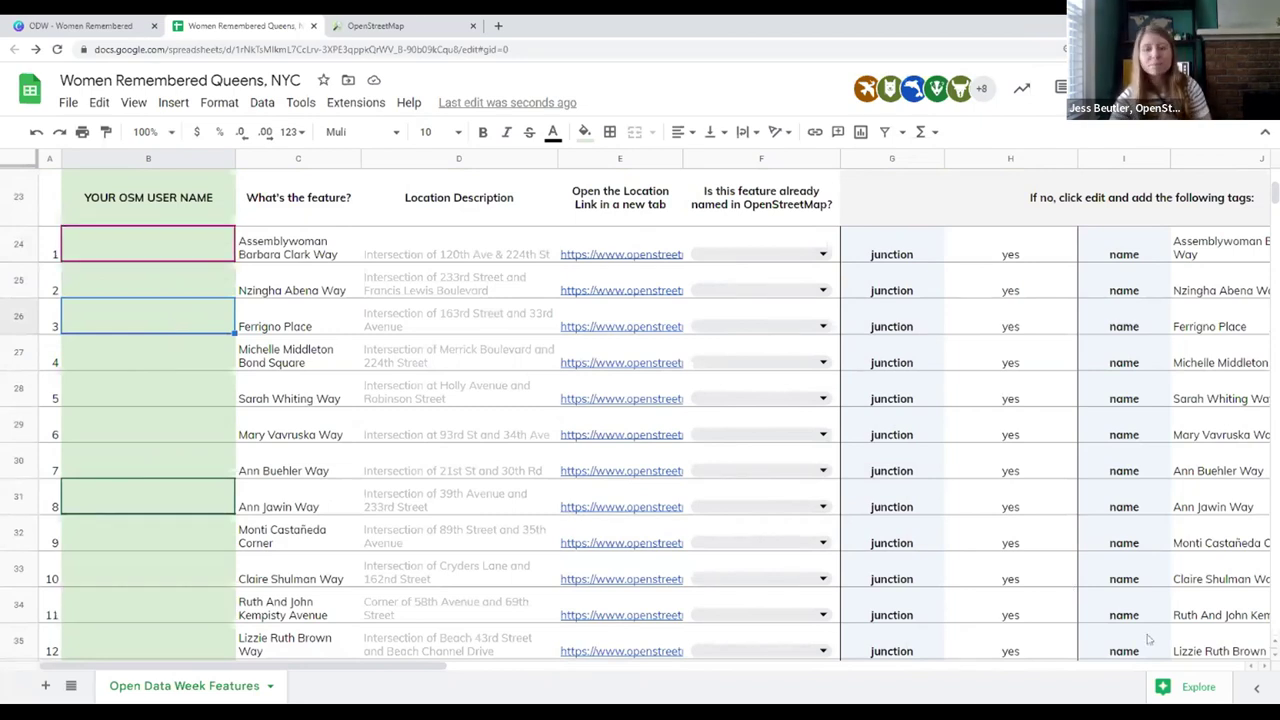
{"action": "scroll", "coordinate": [45, 333], "scroll_direction": "up", "scroll_amount": 3}
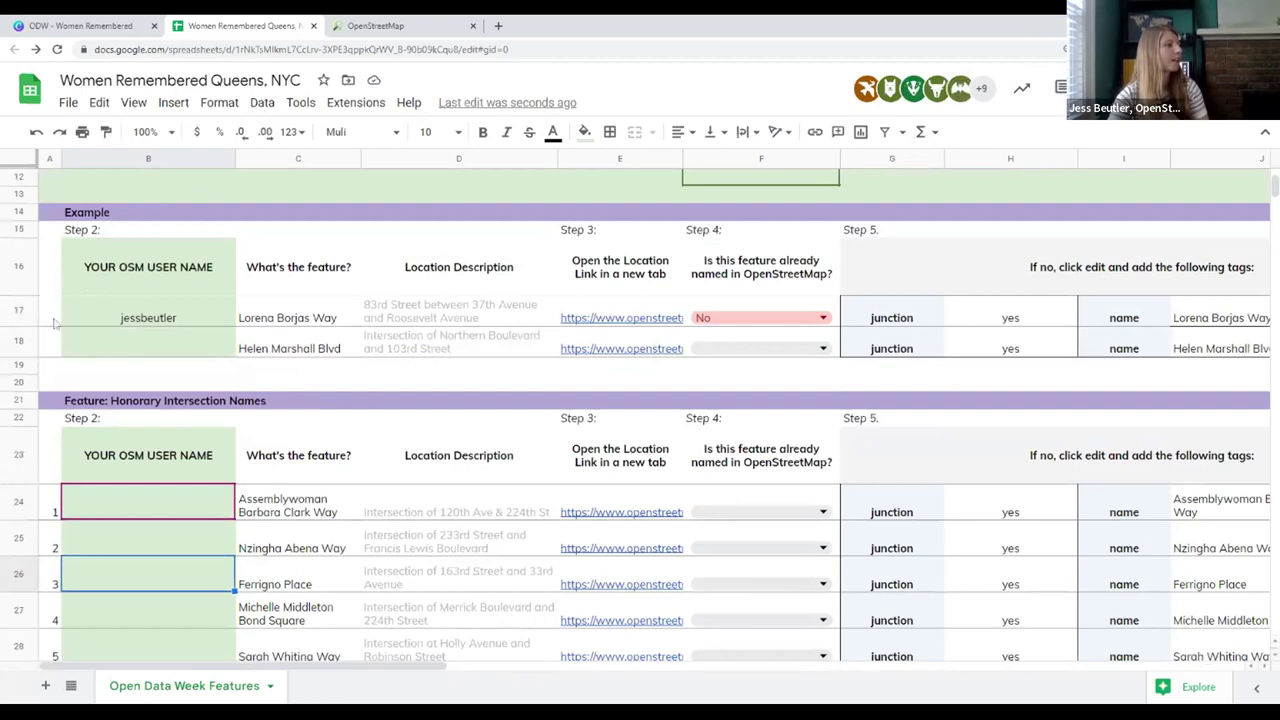
{"action": "scroll", "coordinate": [203, 345], "scroll_direction": "down", "scroll_amount": 1}
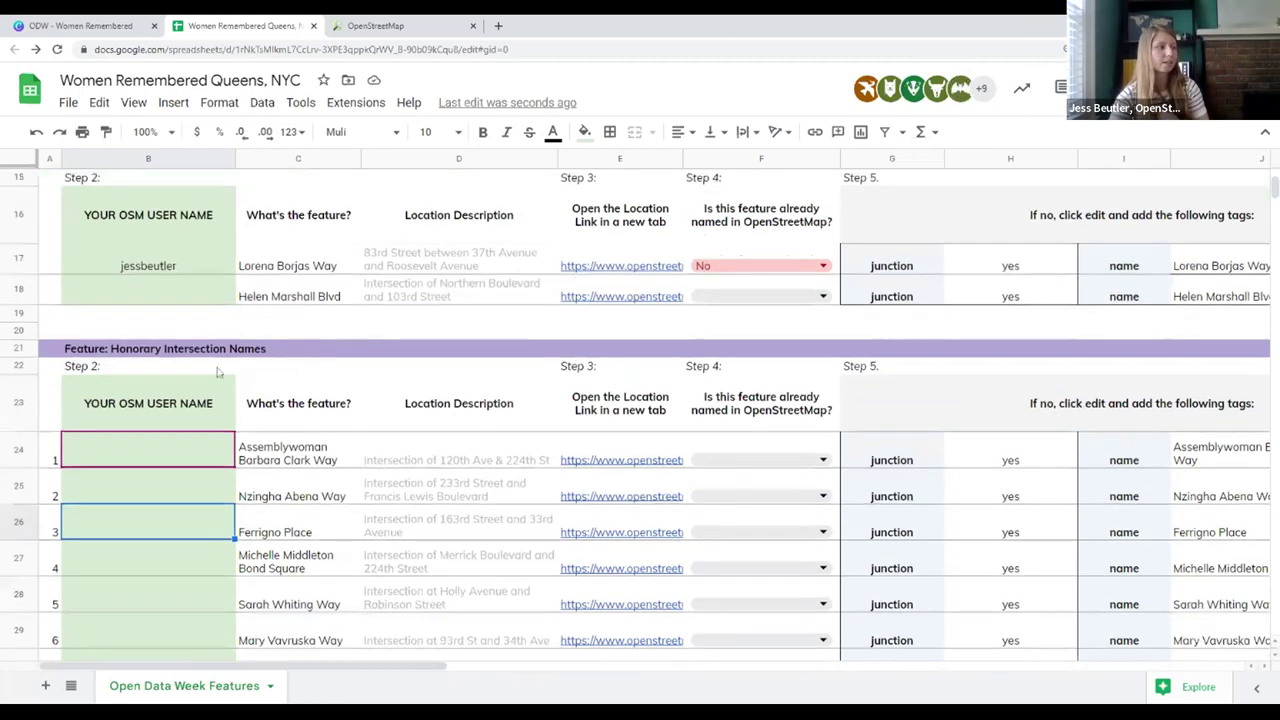
{"action": "scroll", "coordinate": [157, 492], "scroll_direction": "down", "scroll_amount": 2}
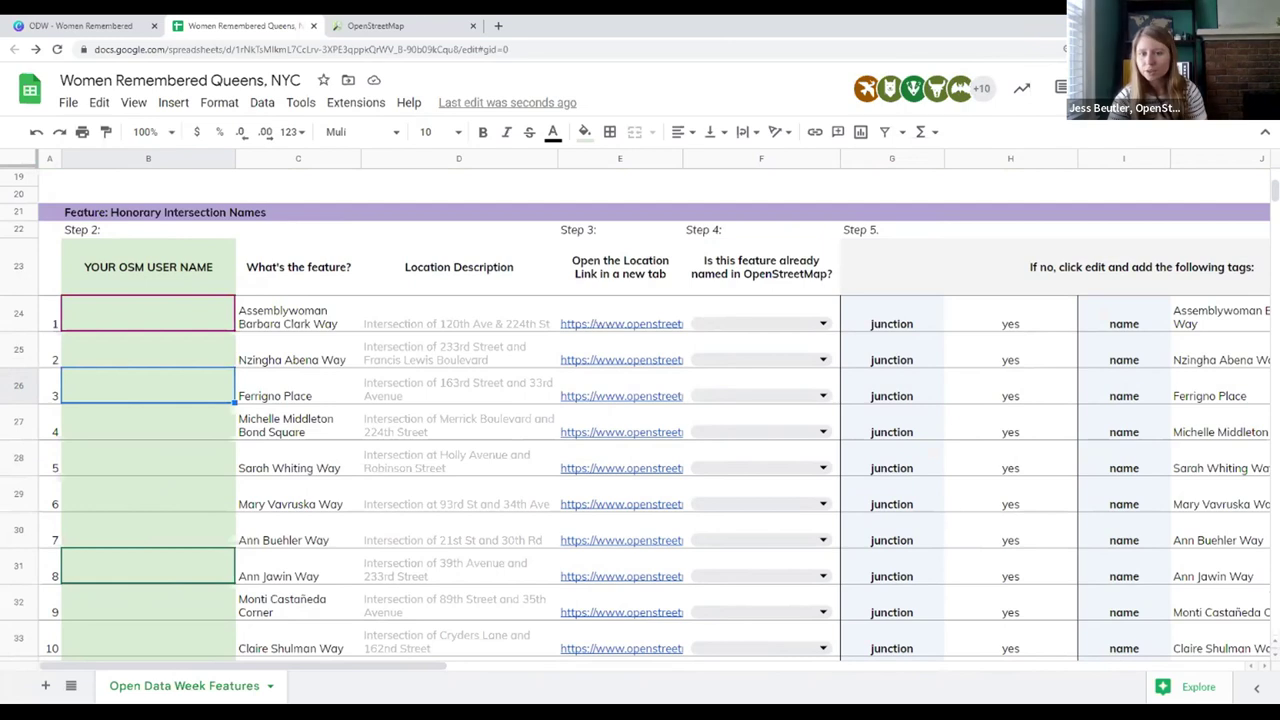
{"action": "key", "text": "Up"}
{"action": "key", "text": "Up"}
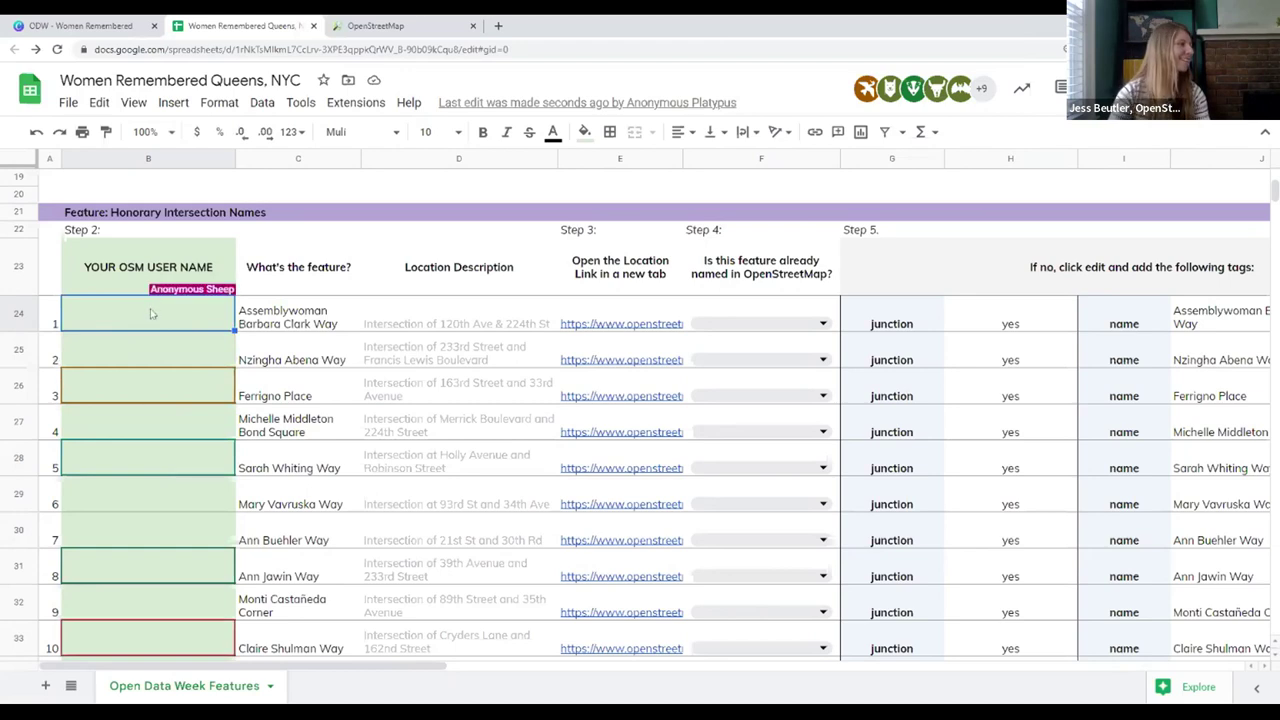
Protect rows 23–36 using the Protect range row action
{"action": "left_click_drag", "start_coordinate": [145, 317], "coordinate": [165, 590]}
{"action": "scroll", "coordinate": [171, 451], "scroll_direction": "down", "scroll_amount": 3}
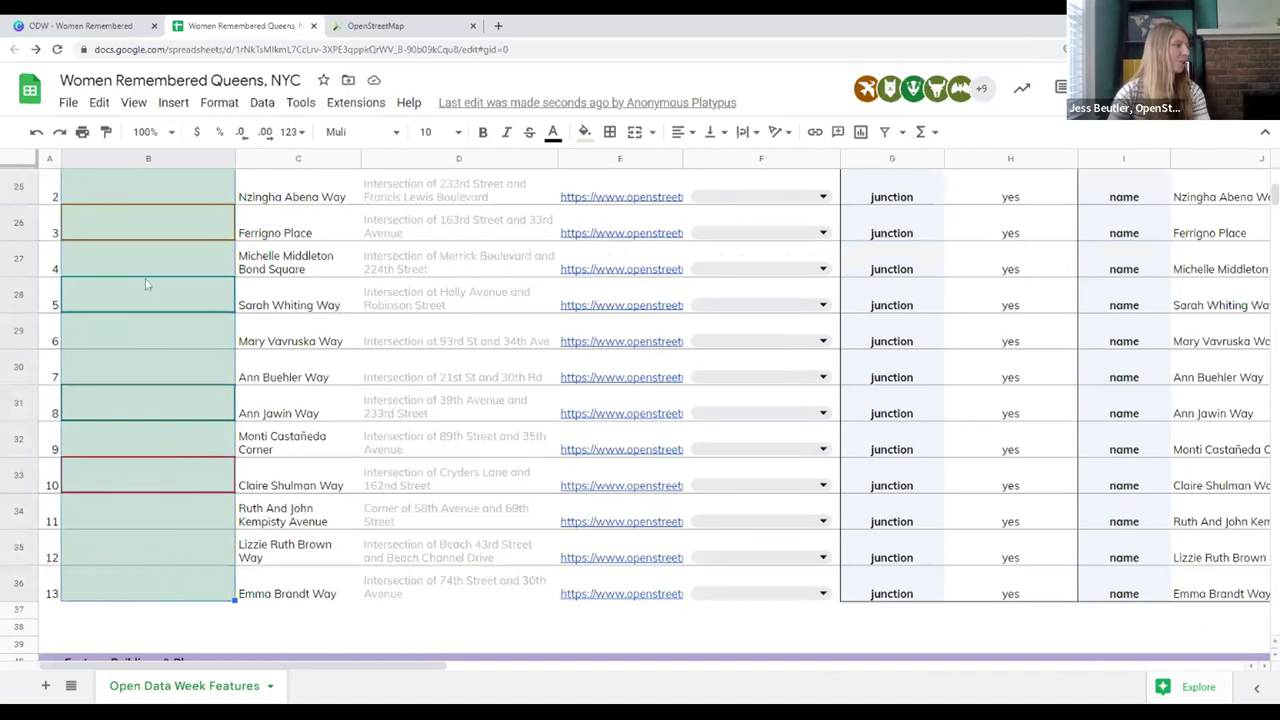
{"action": "scroll", "coordinate": [24, 570], "scroll_direction": "up", "scroll_amount": 5}
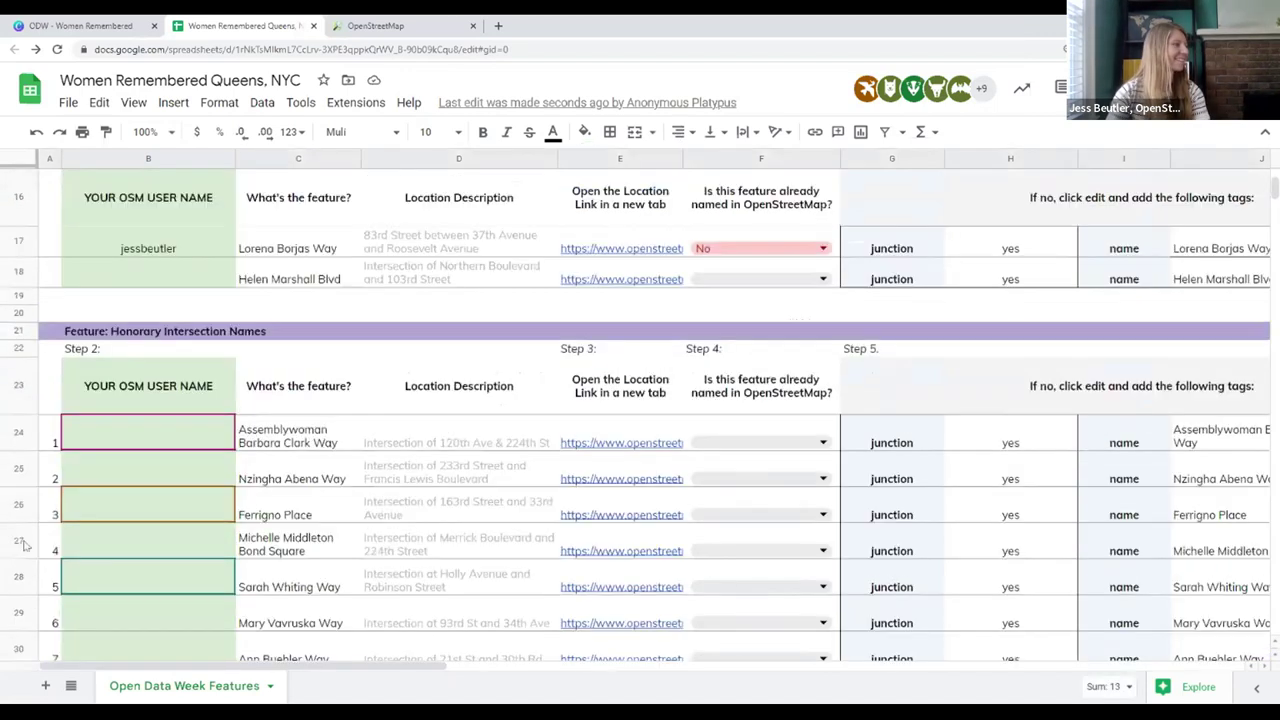
{"action": "left_click", "coordinate": [14, 468], "text": "shift"}
{"action": "right_click", "coordinate": [445, 470]}
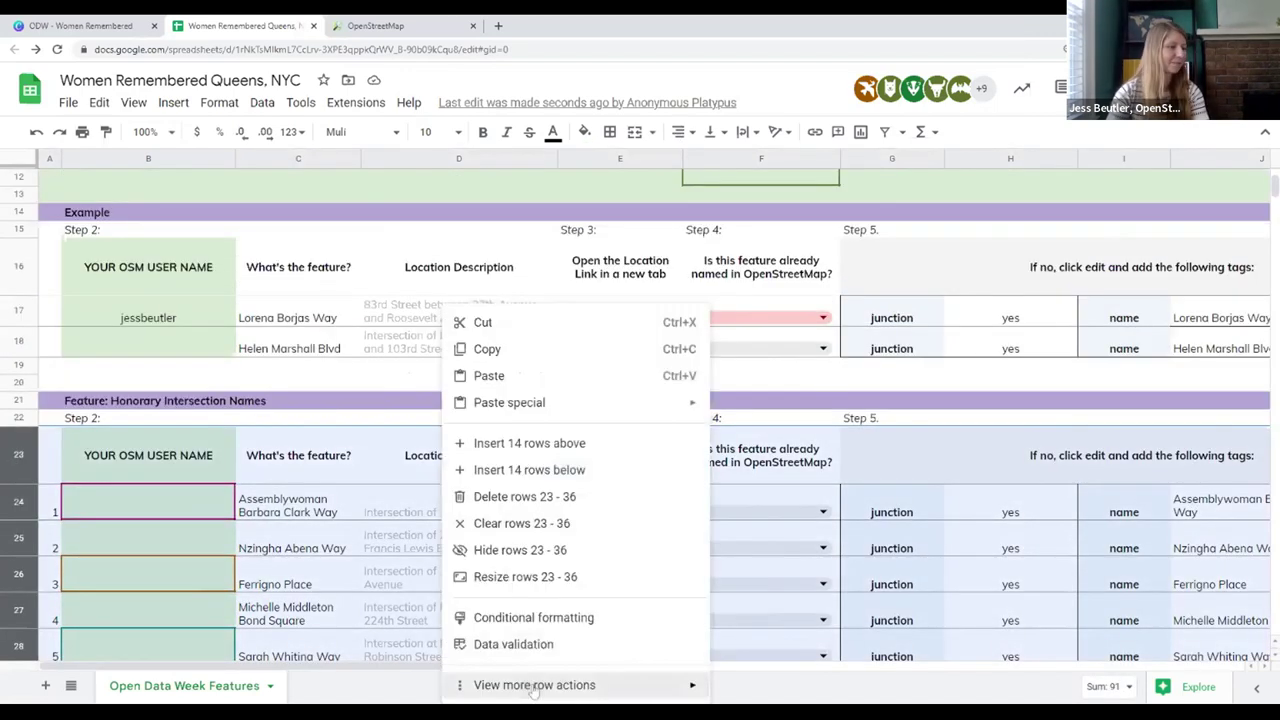
{"action": "mouse_move", "coordinate": [540, 688]}
{"action": "left_click", "coordinate": [885, 682]}
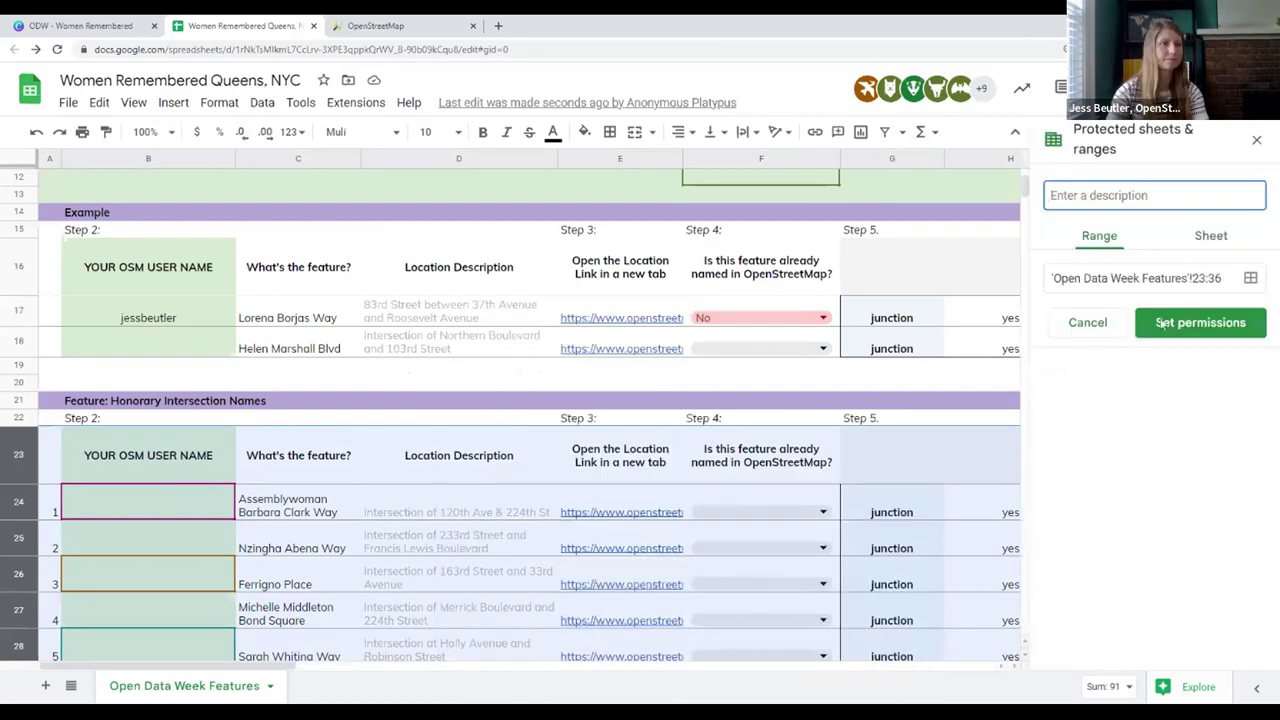
{"action": "left_click", "coordinate": [1257, 141]}
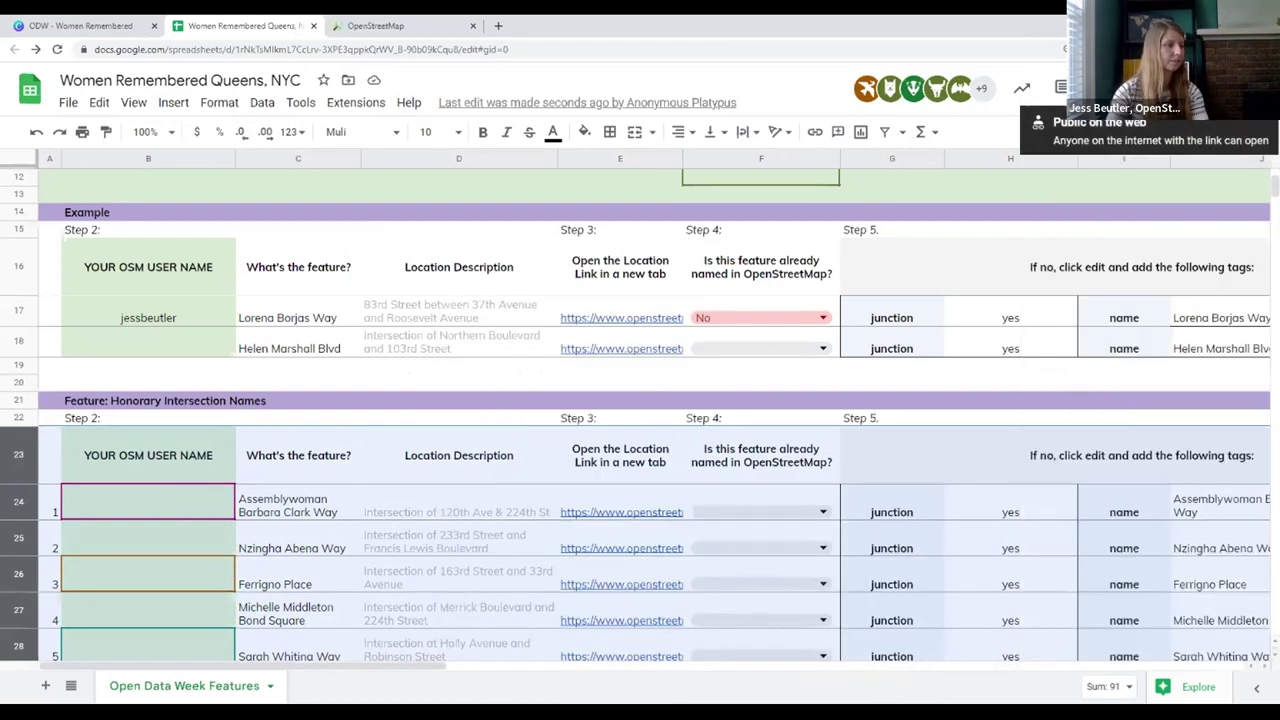
Review the spreadsheet's sharing settings and close them
{"action": "left_click", "coordinate": [1215, 88]}
{"action": "left_click", "coordinate": [798, 612]}
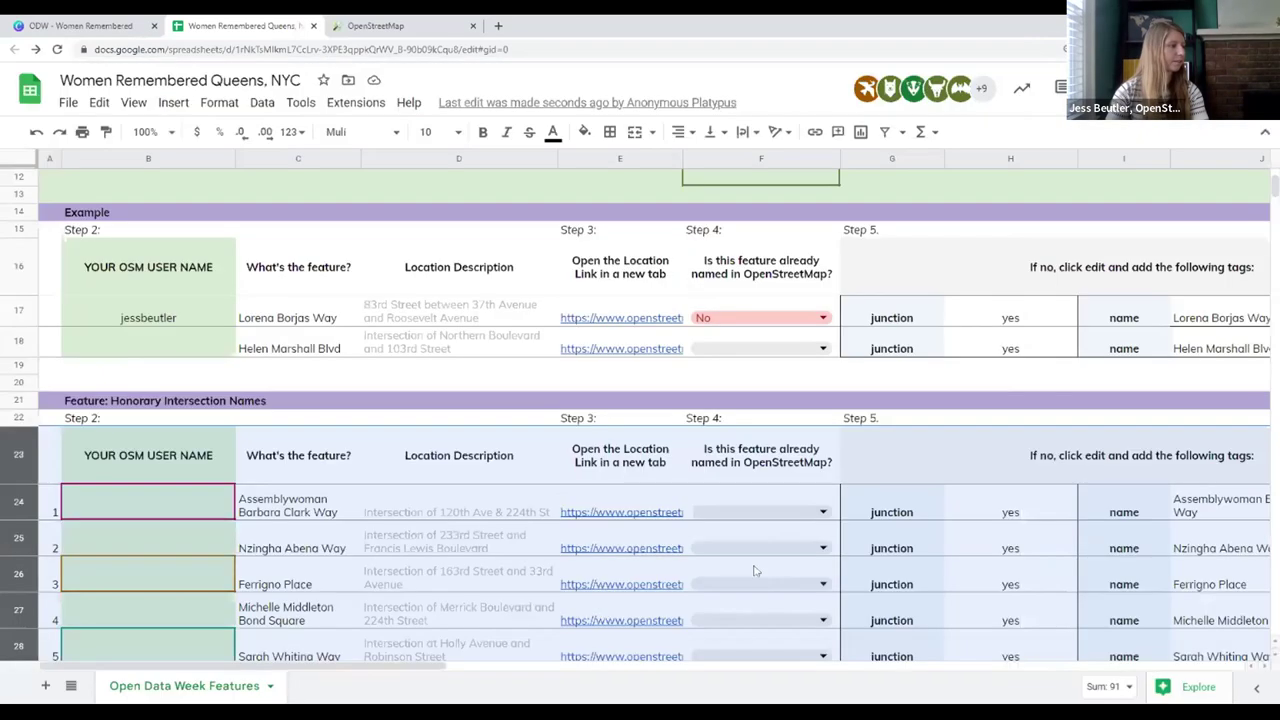
{"action": "scroll", "coordinate": [183, 303], "scroll_direction": "down", "scroll_amount": 2}
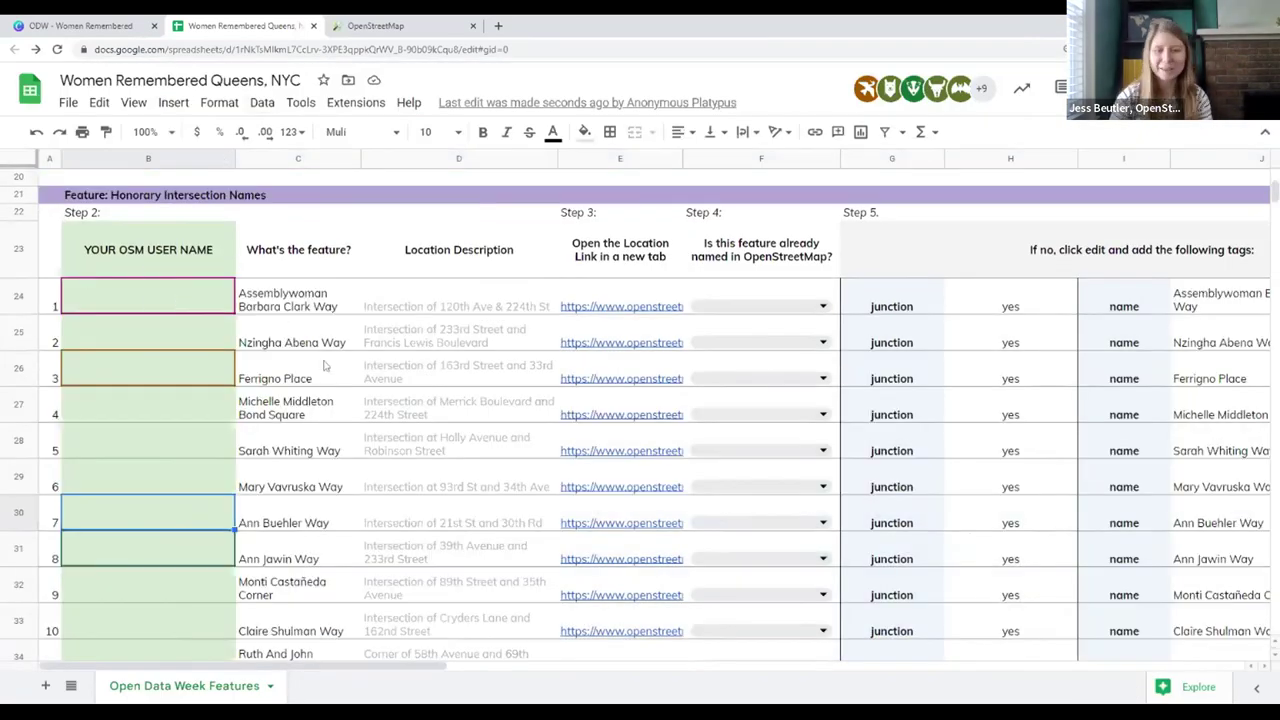
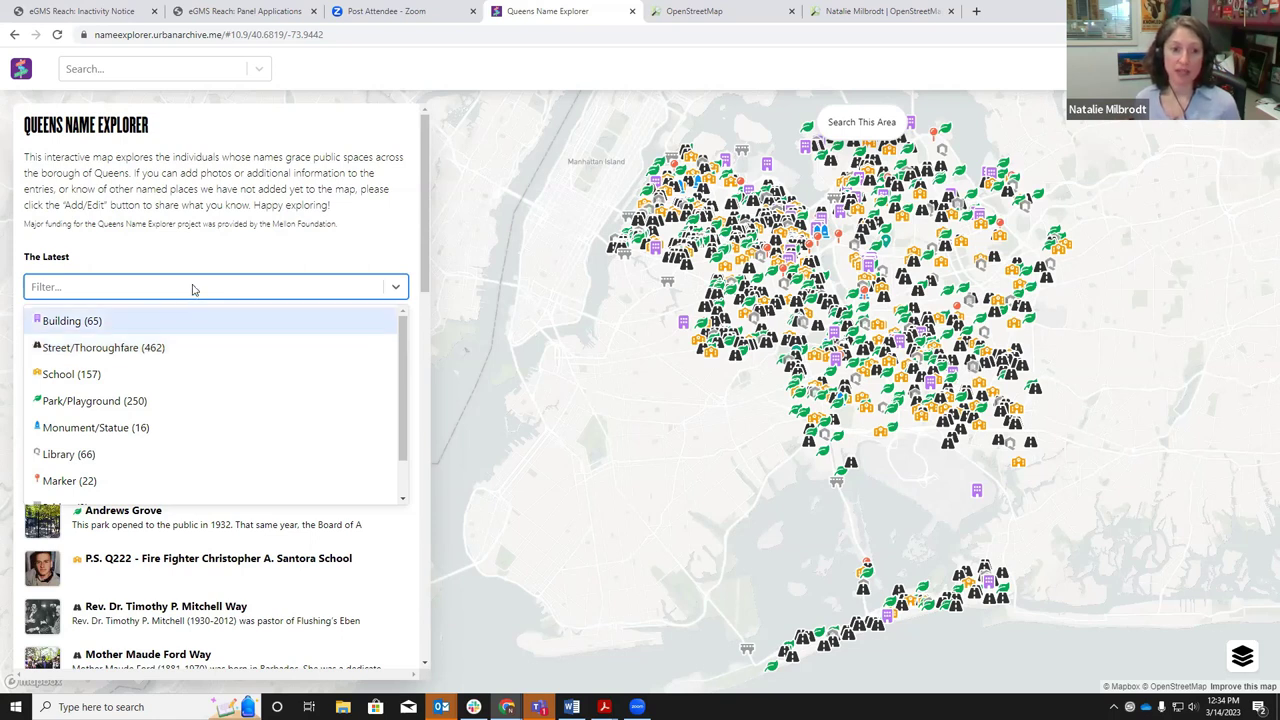
Close the category filter and open the Women's History Spotlight On: Educators collection at Assemblywoman Barbara Clark Way
{"action": "left_click", "coordinate": [367, 244]}
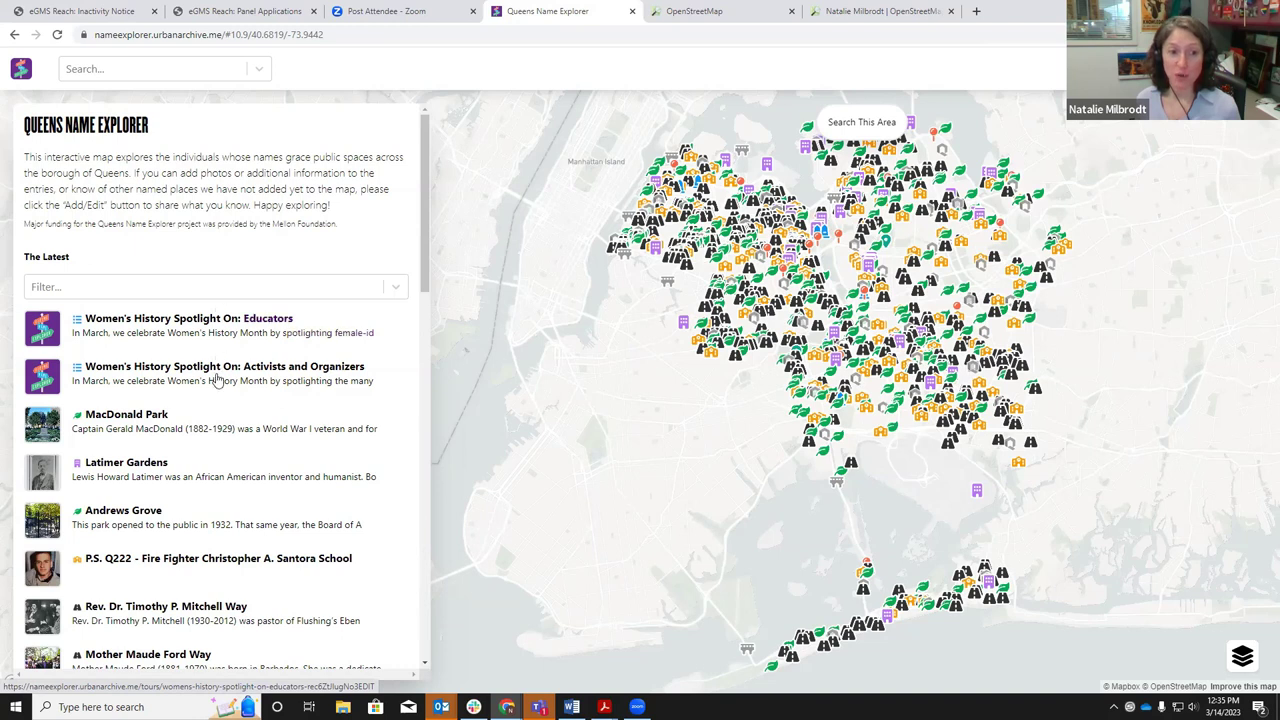
{"action": "left_click", "coordinate": [220, 337]}
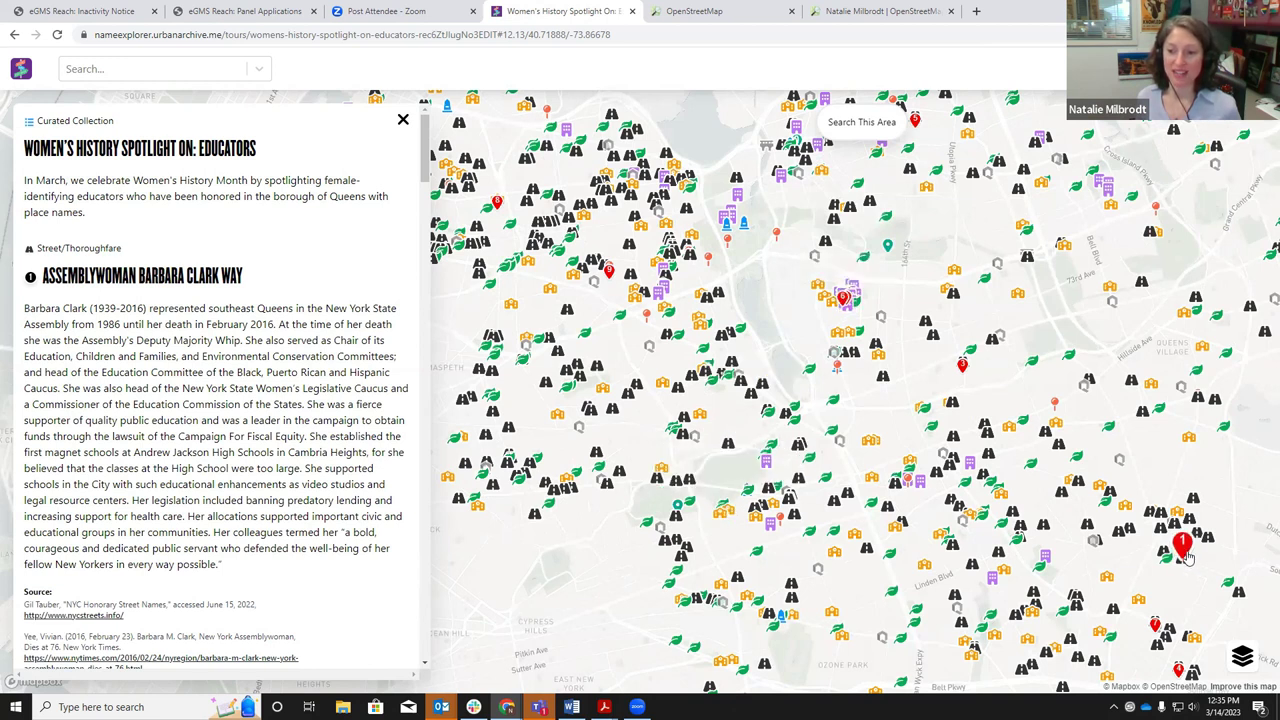
Read down the Educators collection sidebar to Arlene Fuchs Katz Drive
{"action": "scroll", "coordinate": [217, 418], "scroll_direction": "down", "scroll_amount": 6}
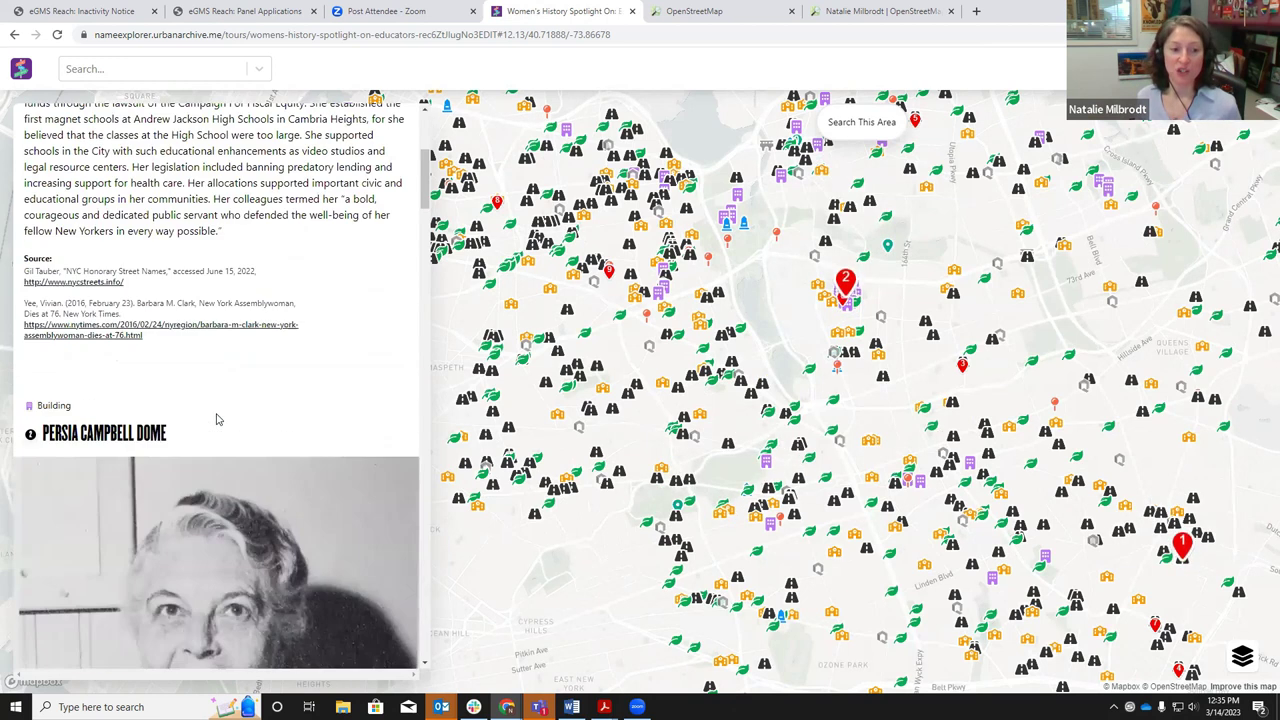
{"action": "scroll", "coordinate": [217, 418], "scroll_direction": "down", "scroll_amount": 2}
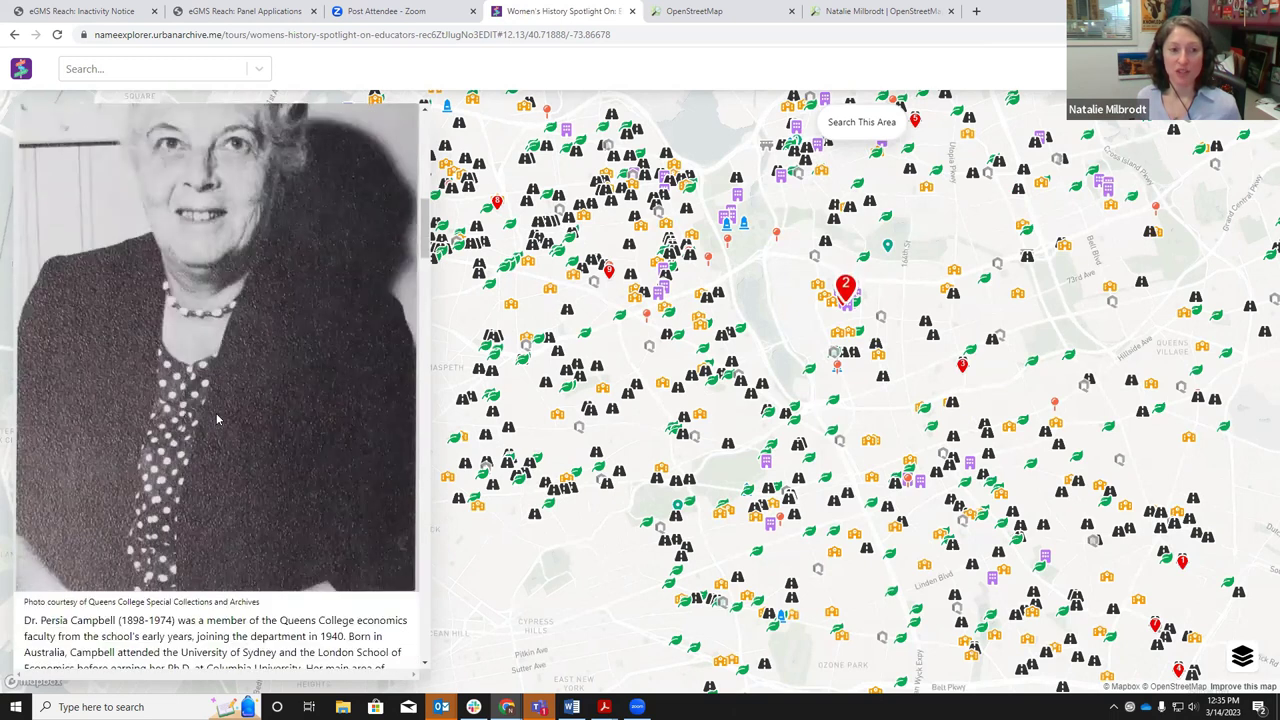
{"action": "scroll", "coordinate": [217, 418], "scroll_direction": "down", "scroll_amount": 6}
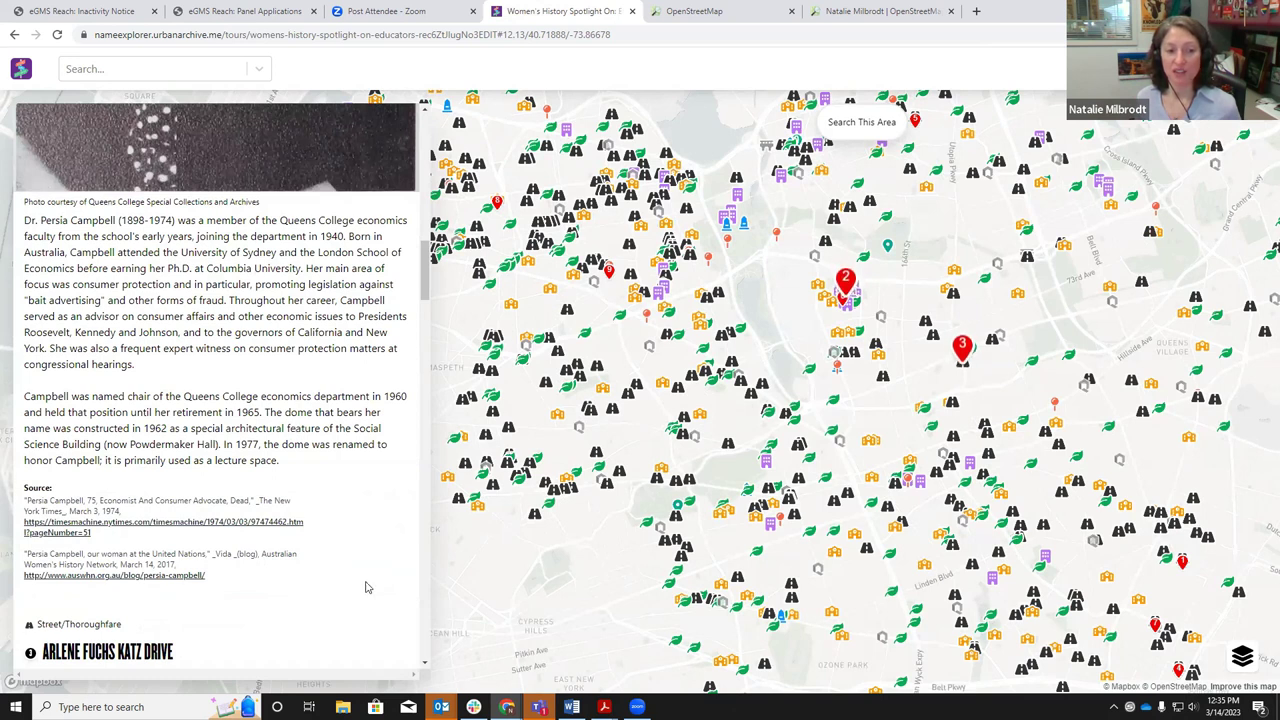
{"action": "scroll", "coordinate": [358, 566], "scroll_direction": "down", "scroll_amount": 4}
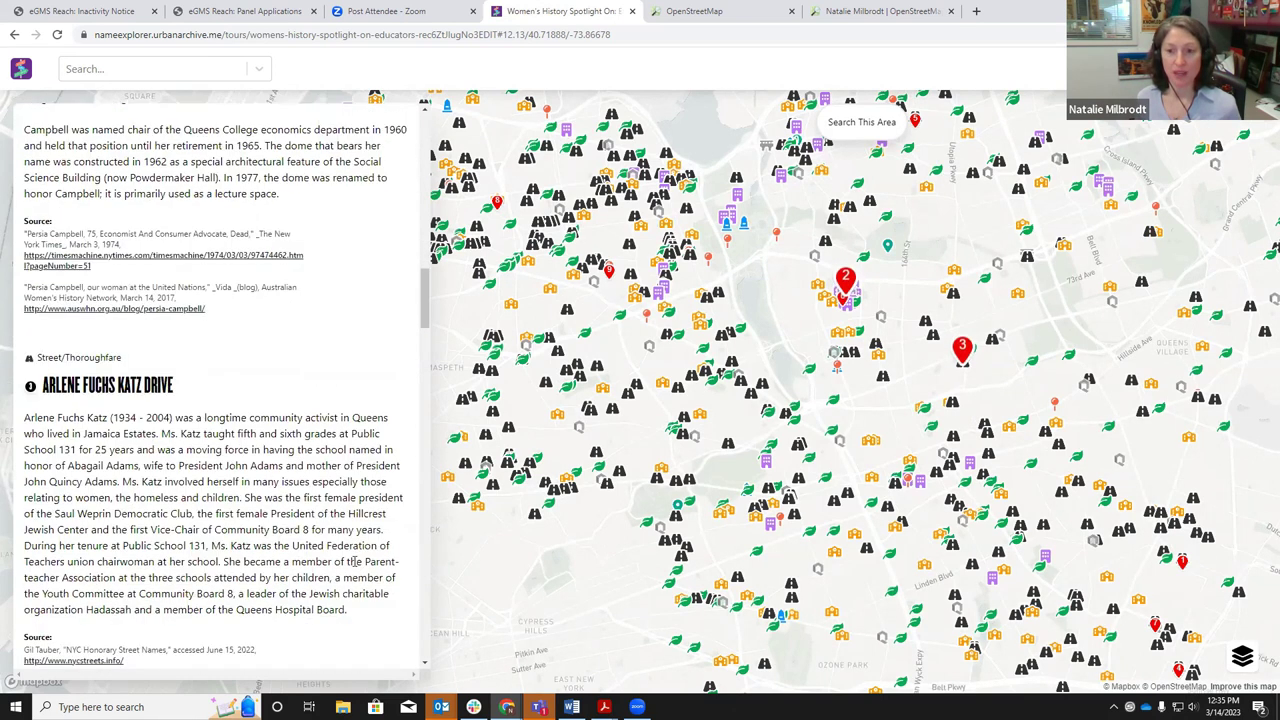
Briefly show, then hide, the Community Districts, Neighborhoods and City Council Districts boundary overlays
{"action": "left_click", "coordinate": [1242, 655]}
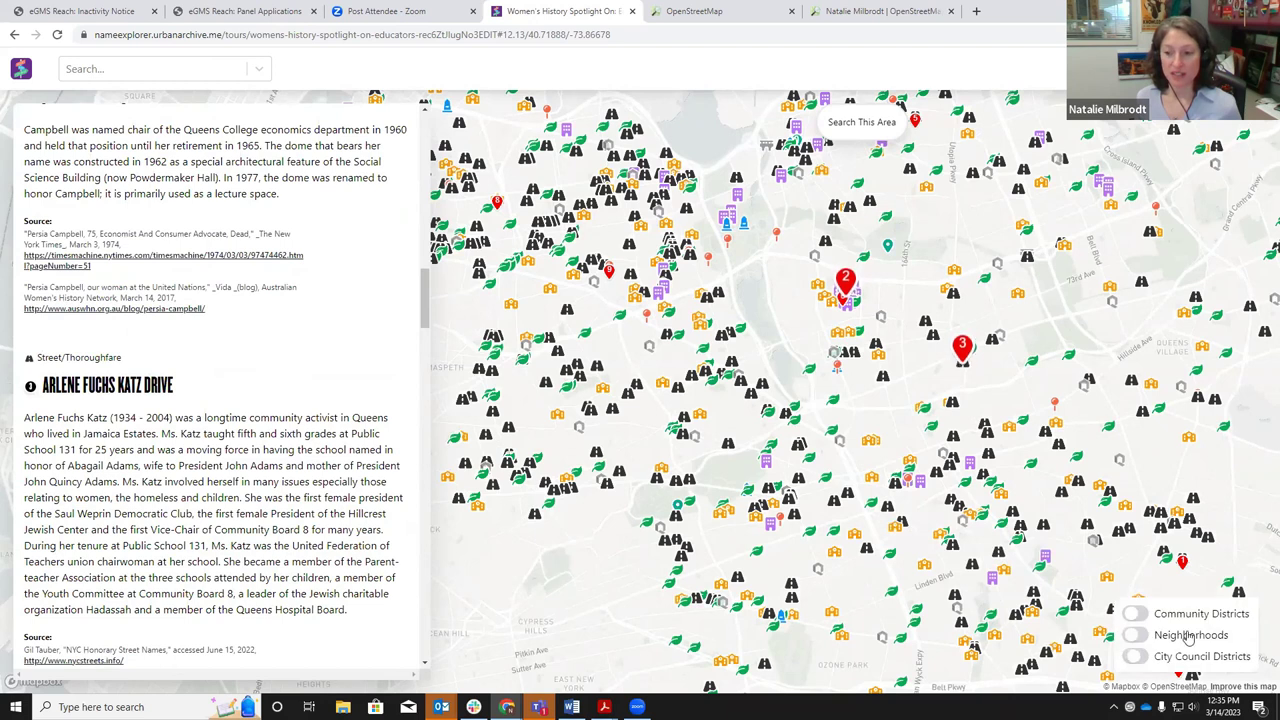
{"action": "left_click", "coordinate": [1145, 617]}
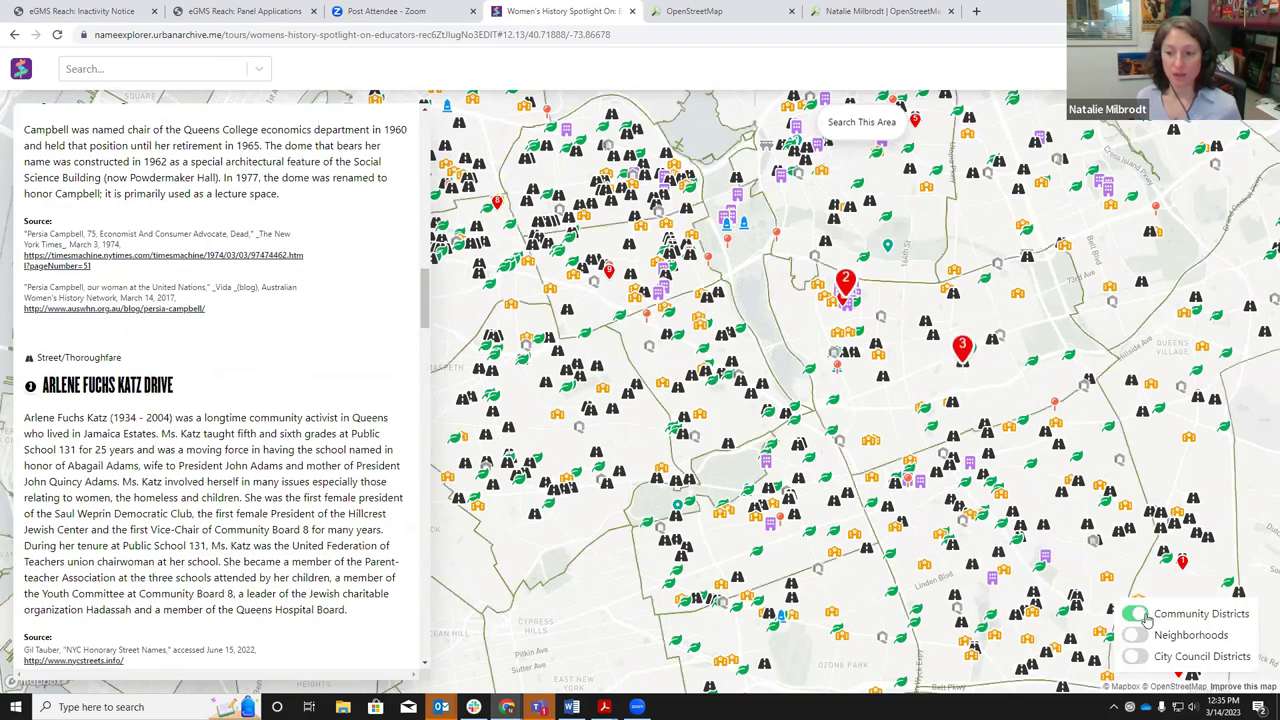
{"action": "left_click", "coordinate": [1146, 616]}
{"action": "left_click", "coordinate": [1138, 636]}
{"action": "left_click", "coordinate": [1138, 636]}
{"action": "left_click", "coordinate": [1140, 657]}
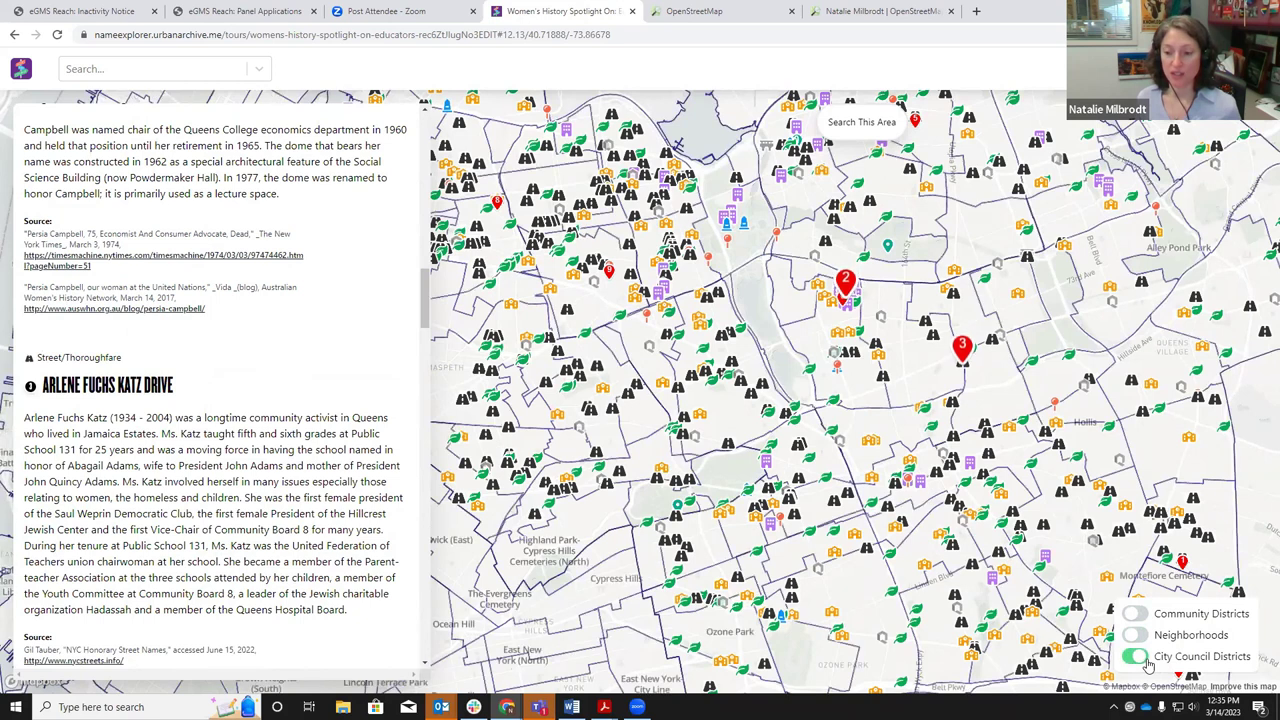
{"action": "left_click", "coordinate": [1130, 659]}
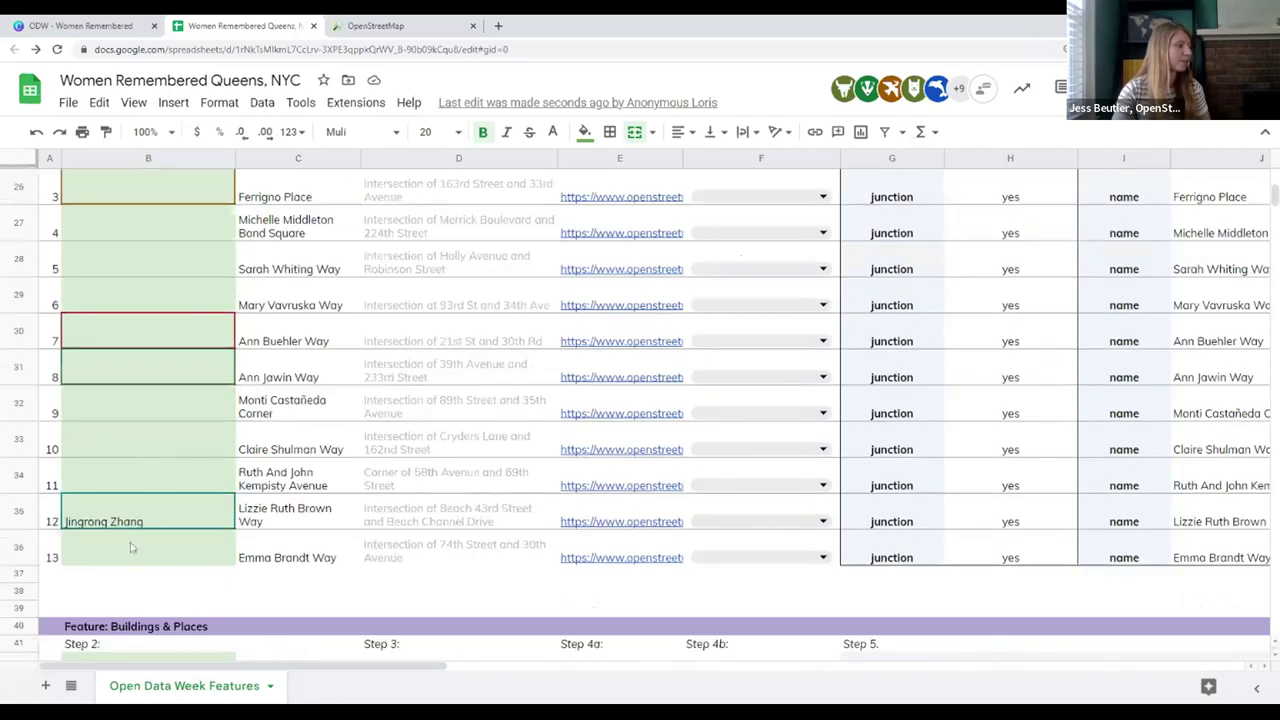
Scroll through the Honorary Intersection Names list in the tracking sheet
{"action": "scroll", "coordinate": [146, 480], "scroll_direction": "up", "scroll_amount": 4}
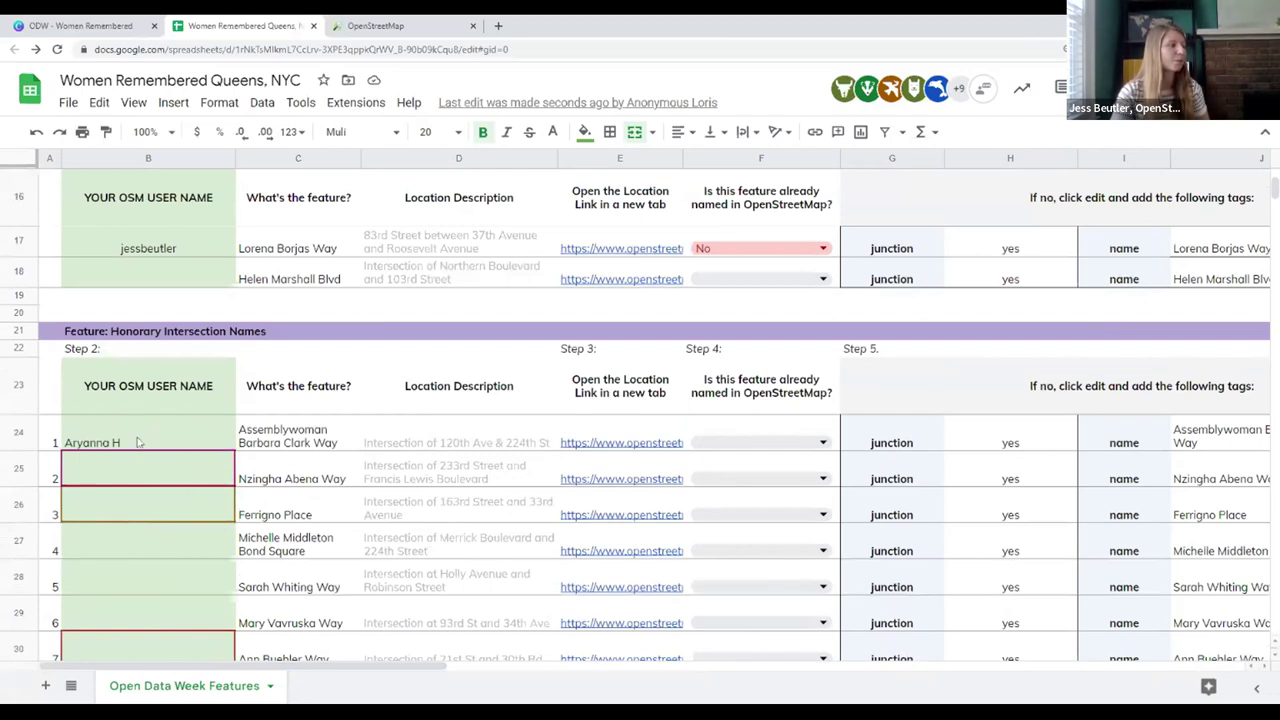
{"action": "scroll", "coordinate": [370, 467], "scroll_direction": "down", "scroll_amount": 3}
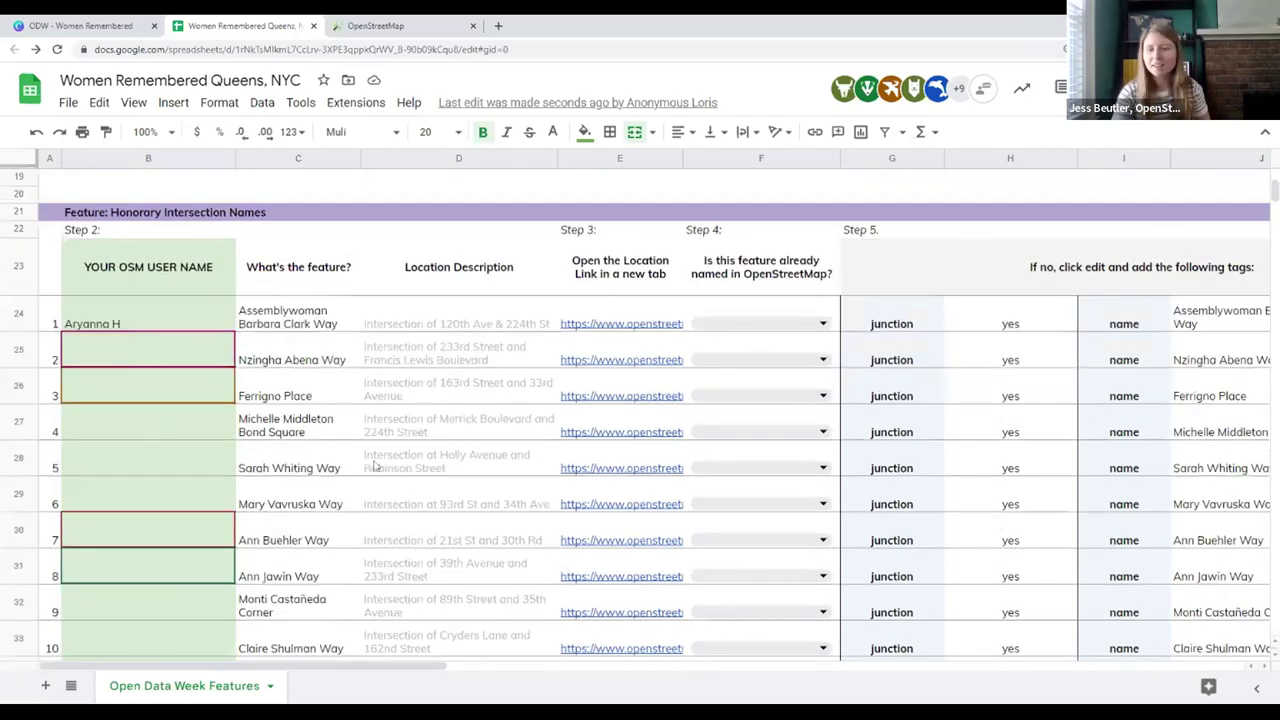
{"action": "scroll", "coordinate": [375, 467], "scroll_direction": "down", "scroll_amount": 6}
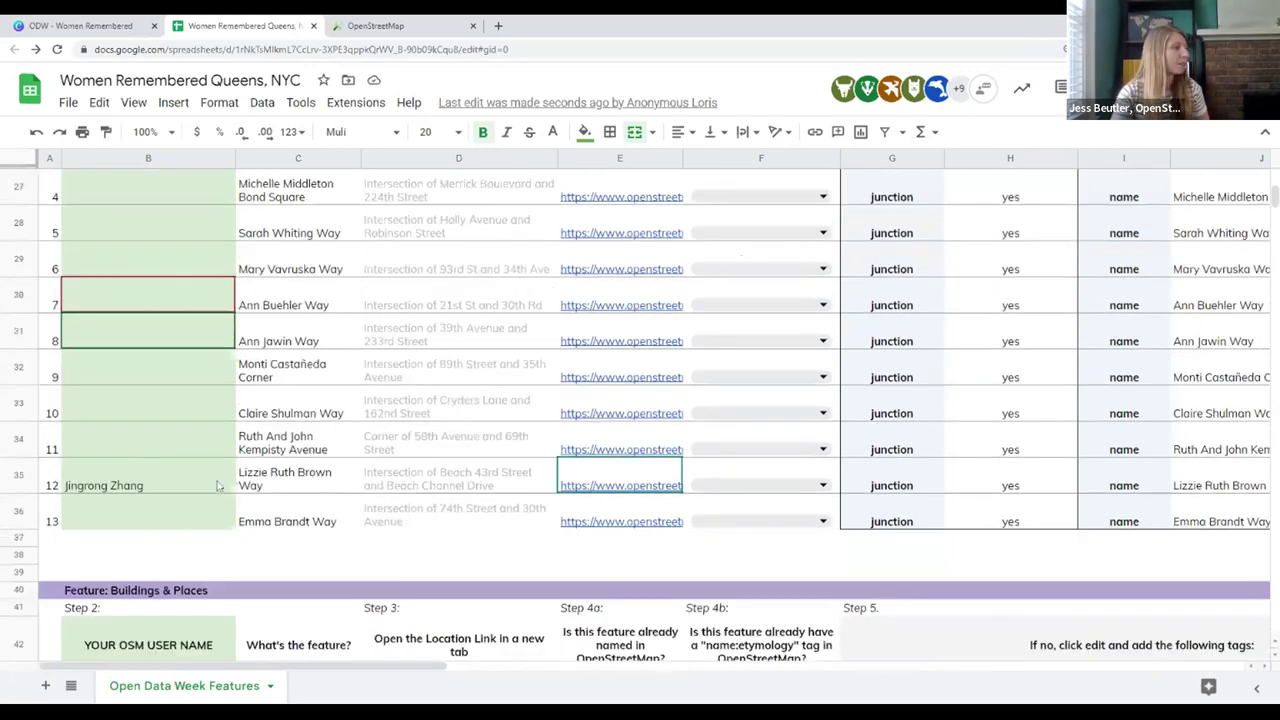
{"action": "scroll", "coordinate": [217, 485], "scroll_direction": "up", "scroll_amount": 9}
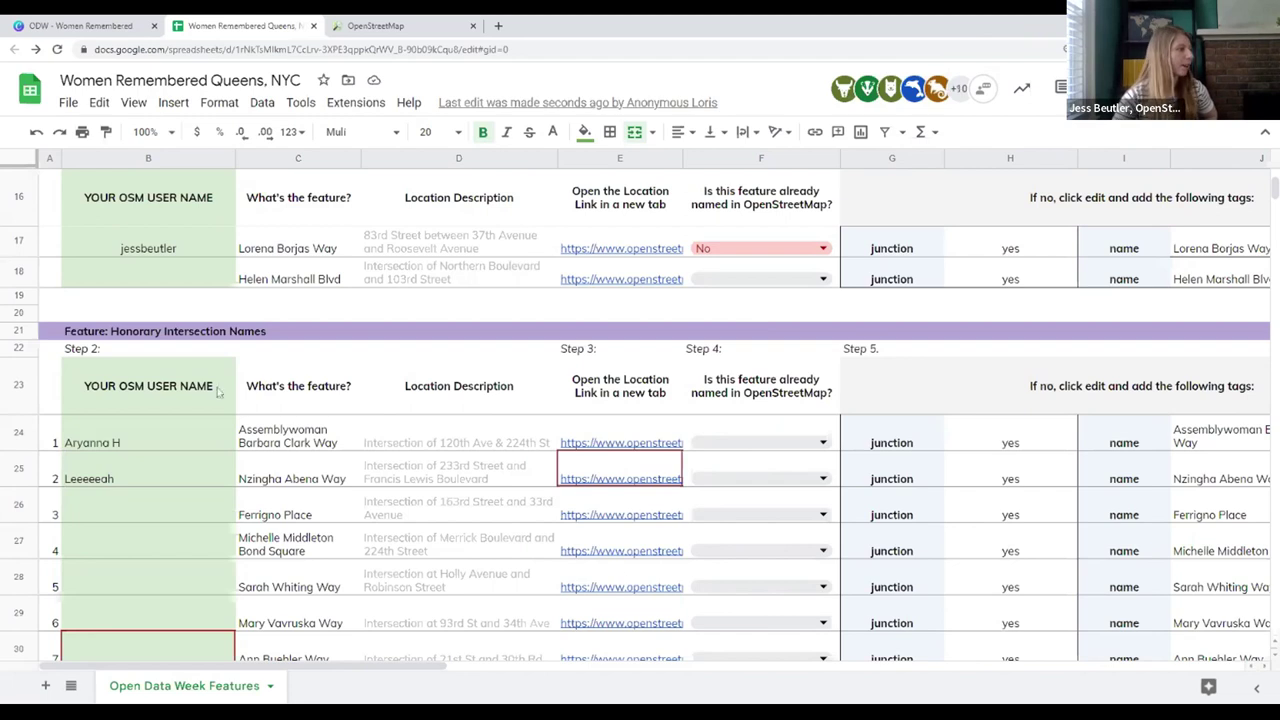
{"action": "scroll", "coordinate": [413, 487], "scroll_direction": "up", "scroll_amount": 1}
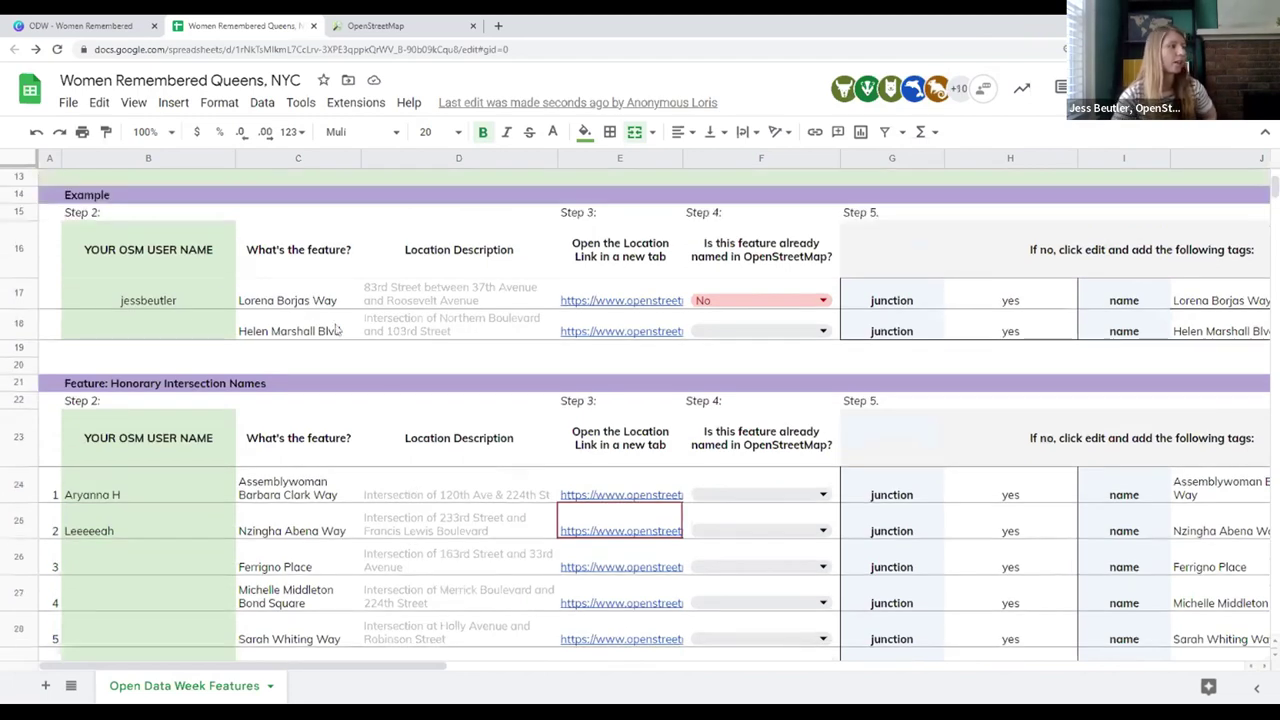
Select the Helen Marshall Blvd feature in C18, then scroll back to the instructions at the top
{"action": "key", "text": "Right"}
{"action": "left_click", "coordinate": [295, 338]}
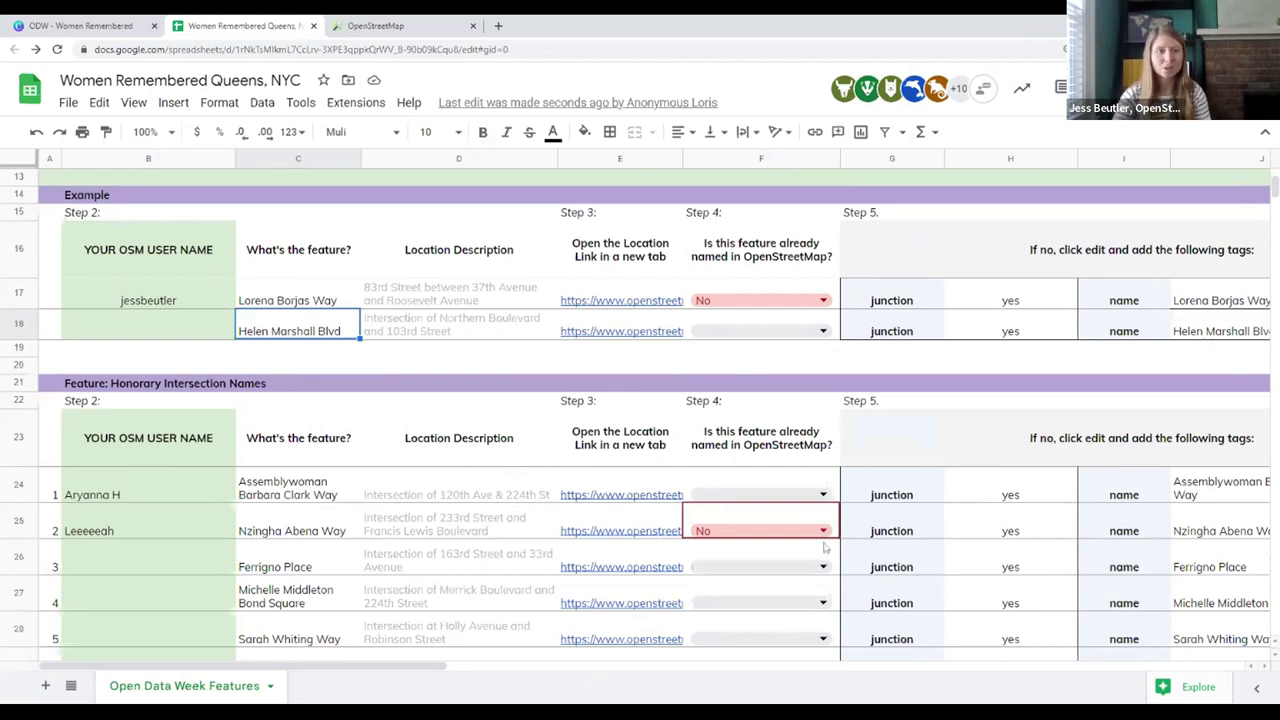
{"action": "scroll", "coordinate": [825, 548], "scroll_direction": "down", "scroll_amount": 2}
{"action": "scroll", "coordinate": [171, 497], "scroll_direction": "down", "scroll_amount": 4}
{"action": "scroll", "coordinate": [171, 497], "scroll_direction": "up", "scroll_amount": 8}
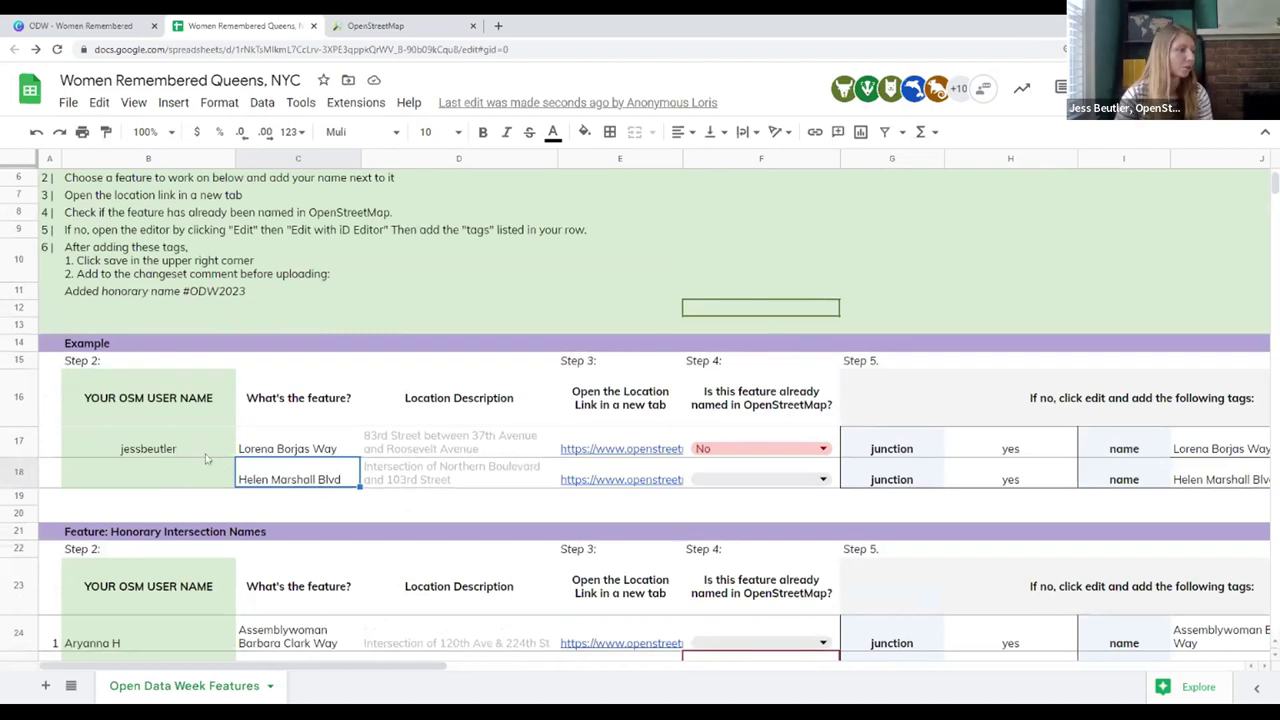
Enter your OSM user name in B18 for Helen Marshall Blvd and open its E18 location link in a new tab
{"action": "left_click", "coordinate": [172, 481]}
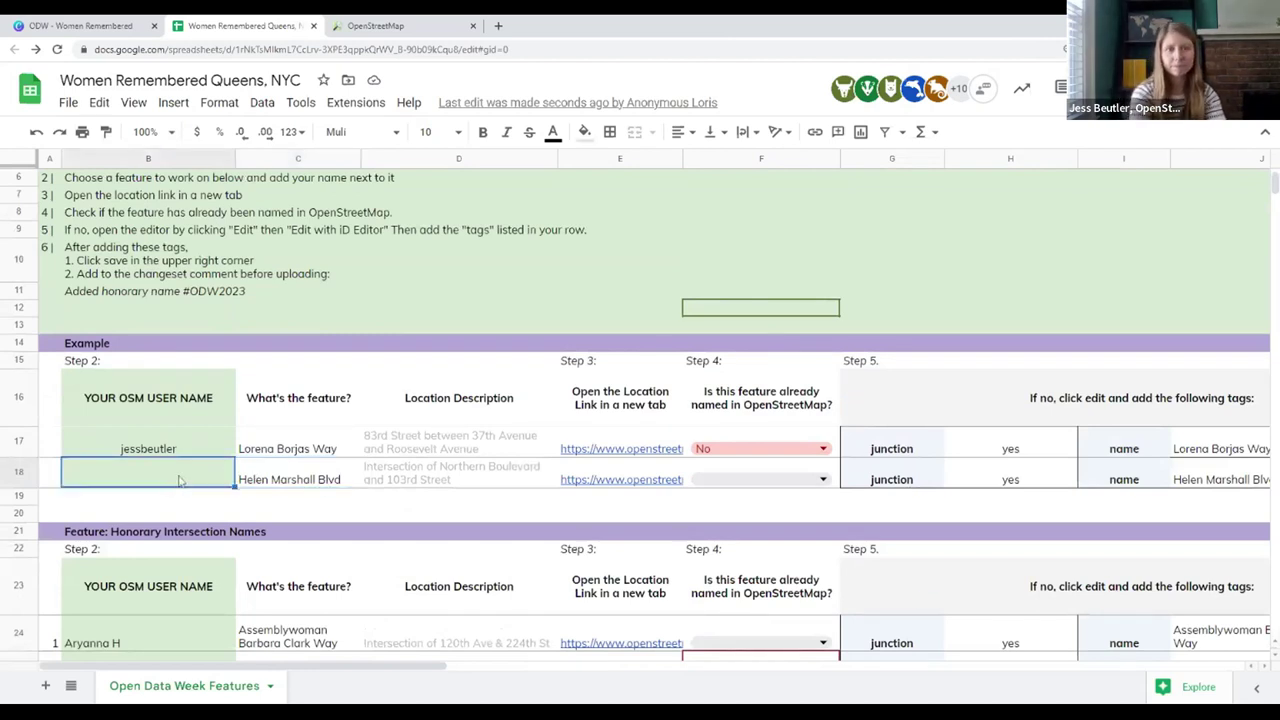
{"action": "type", "text": "jessbeutler"}
{"action": "key", "text": "Tab"}
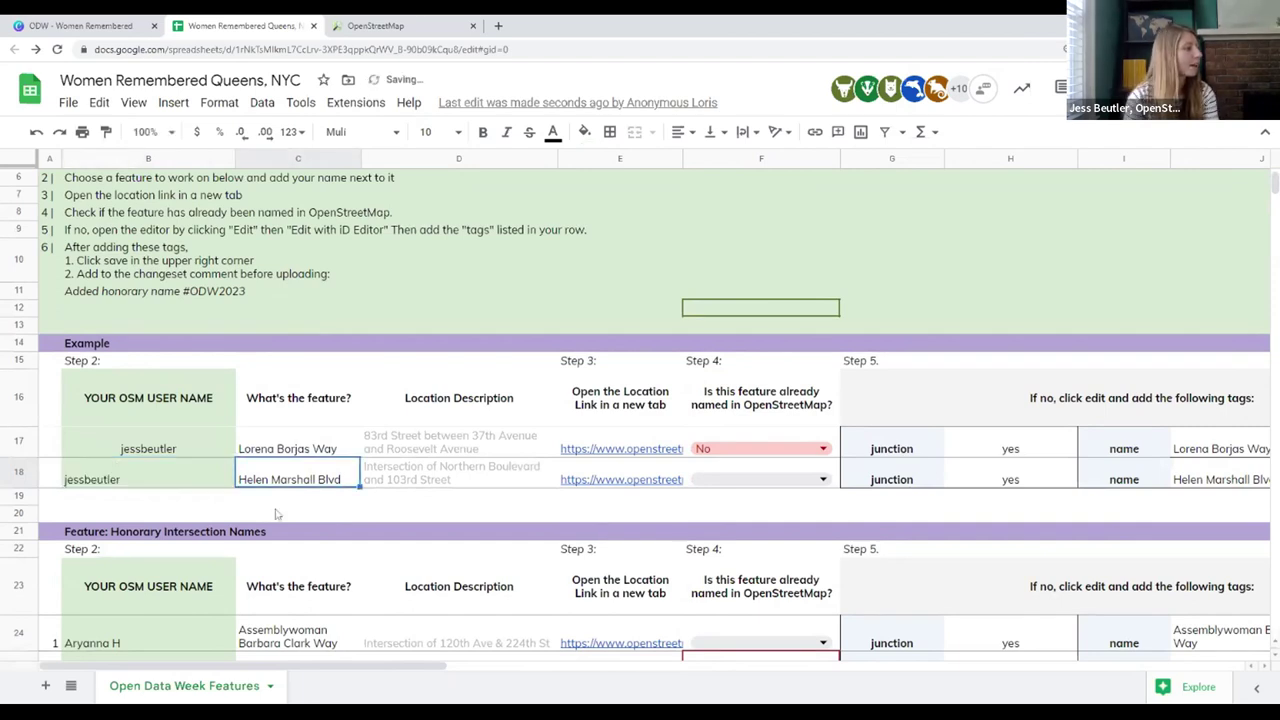
{"action": "left_click", "coordinate": [640, 482]}
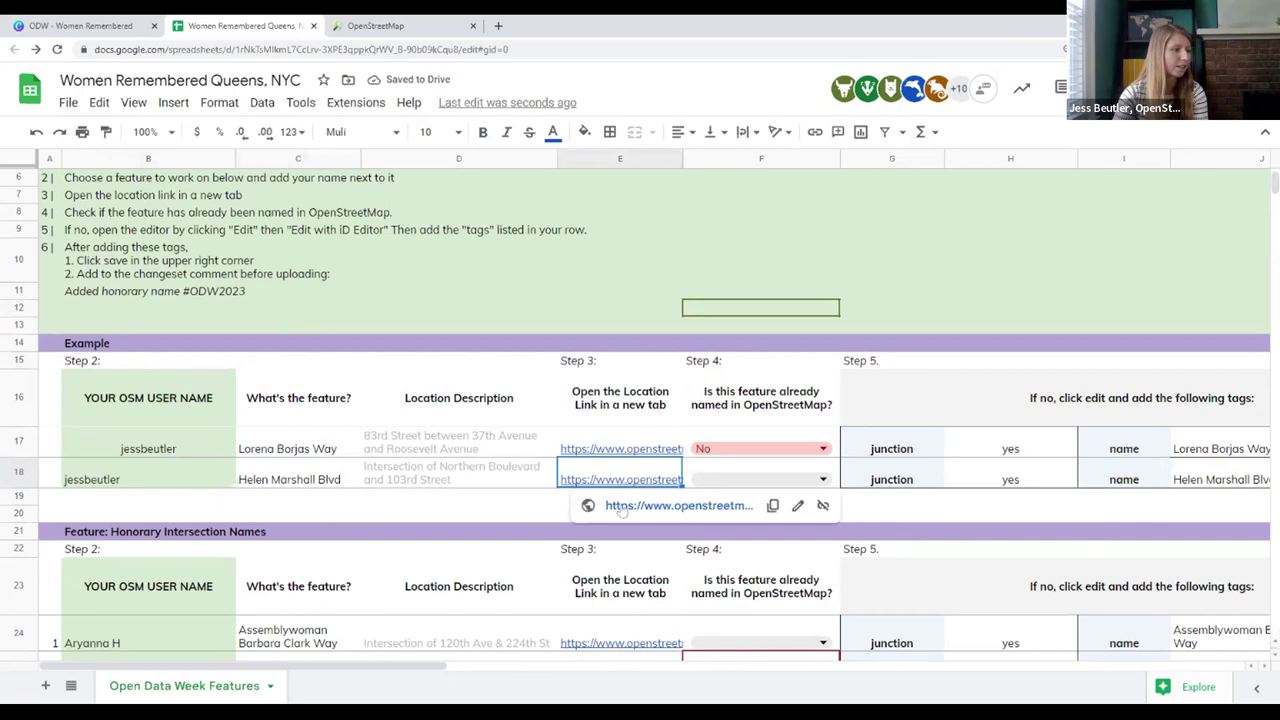
{"action": "left_click", "coordinate": [678, 505]}
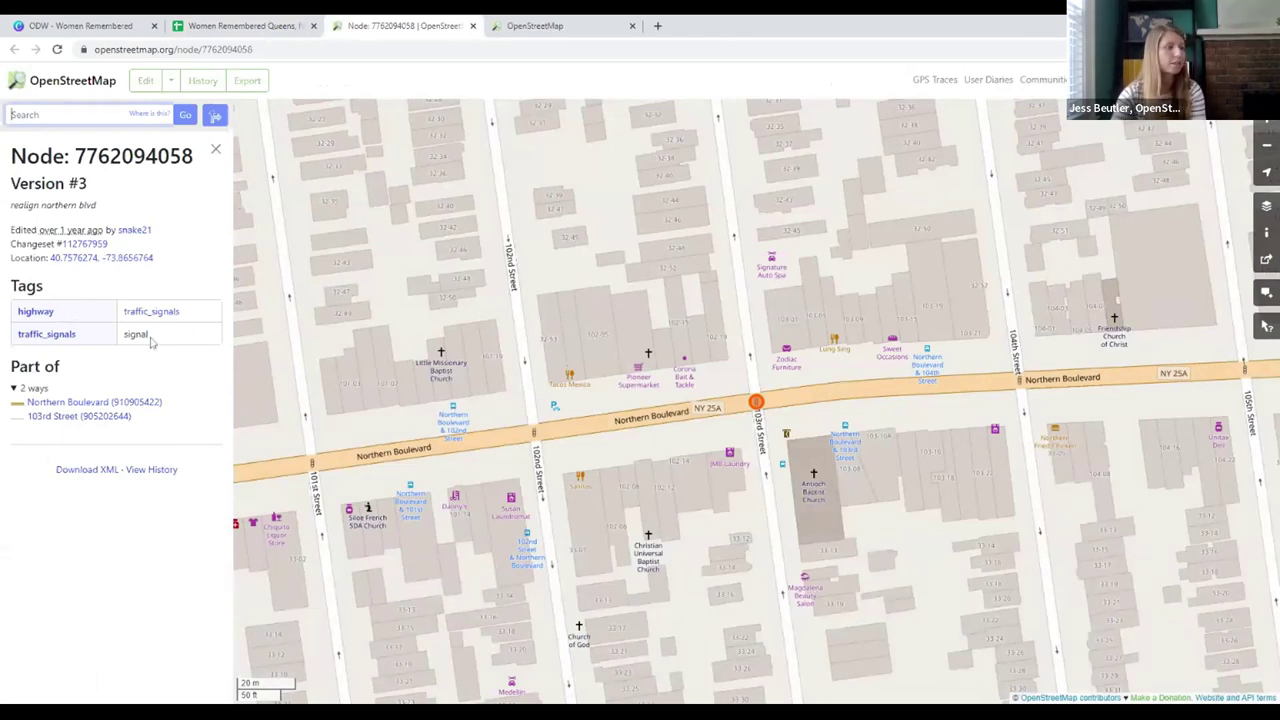
{"action": "left_click", "coordinate": [40, 114]}
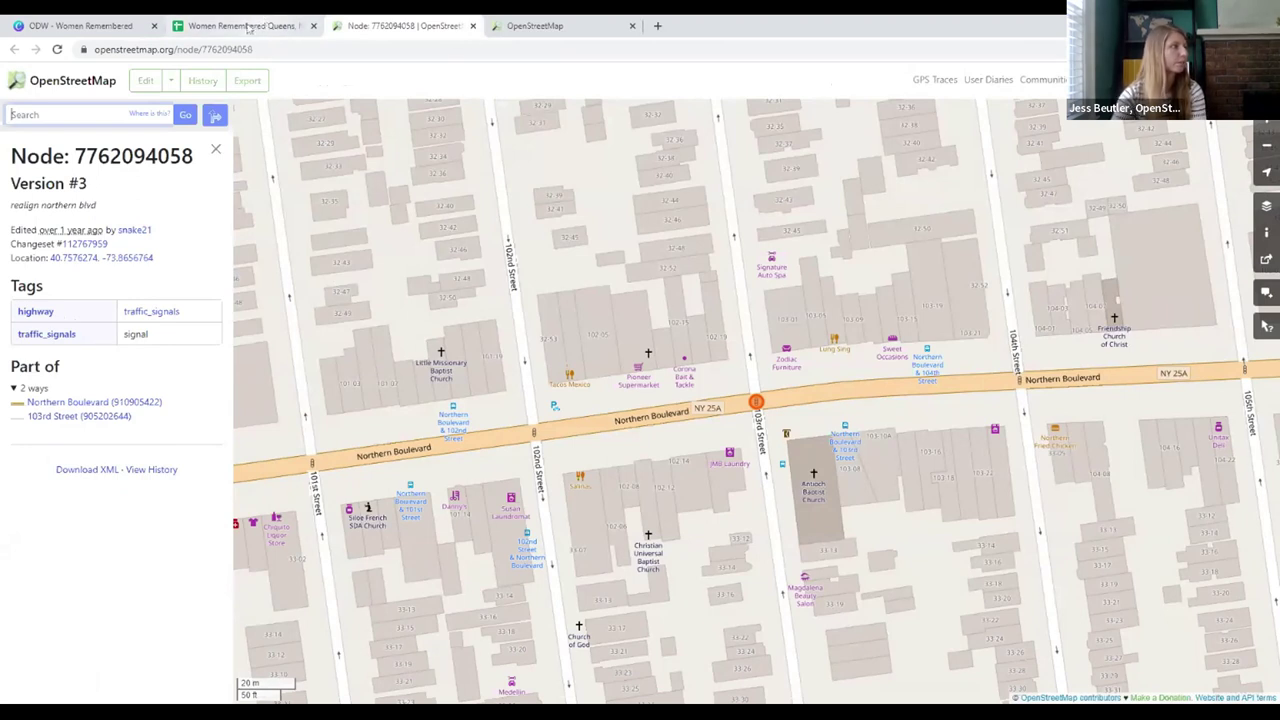
{"action": "left_click", "coordinate": [254, 28]}
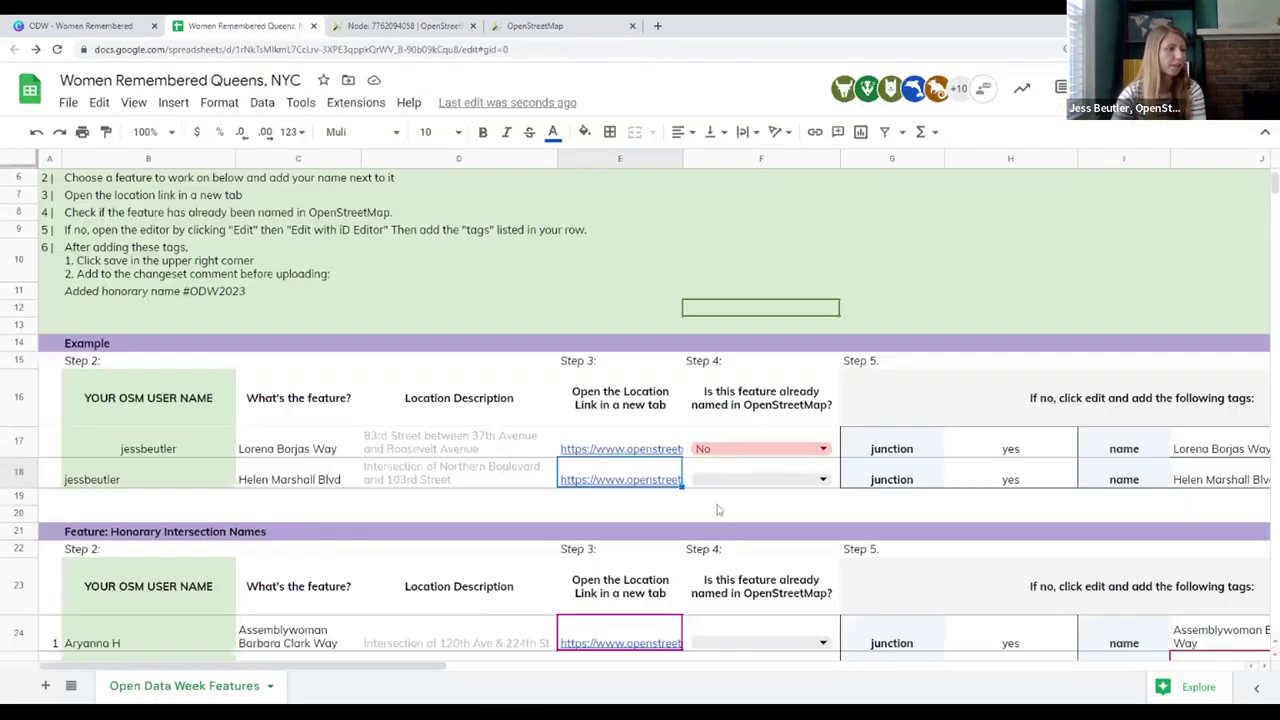
{"action": "double_click", "coordinate": [745, 484]}
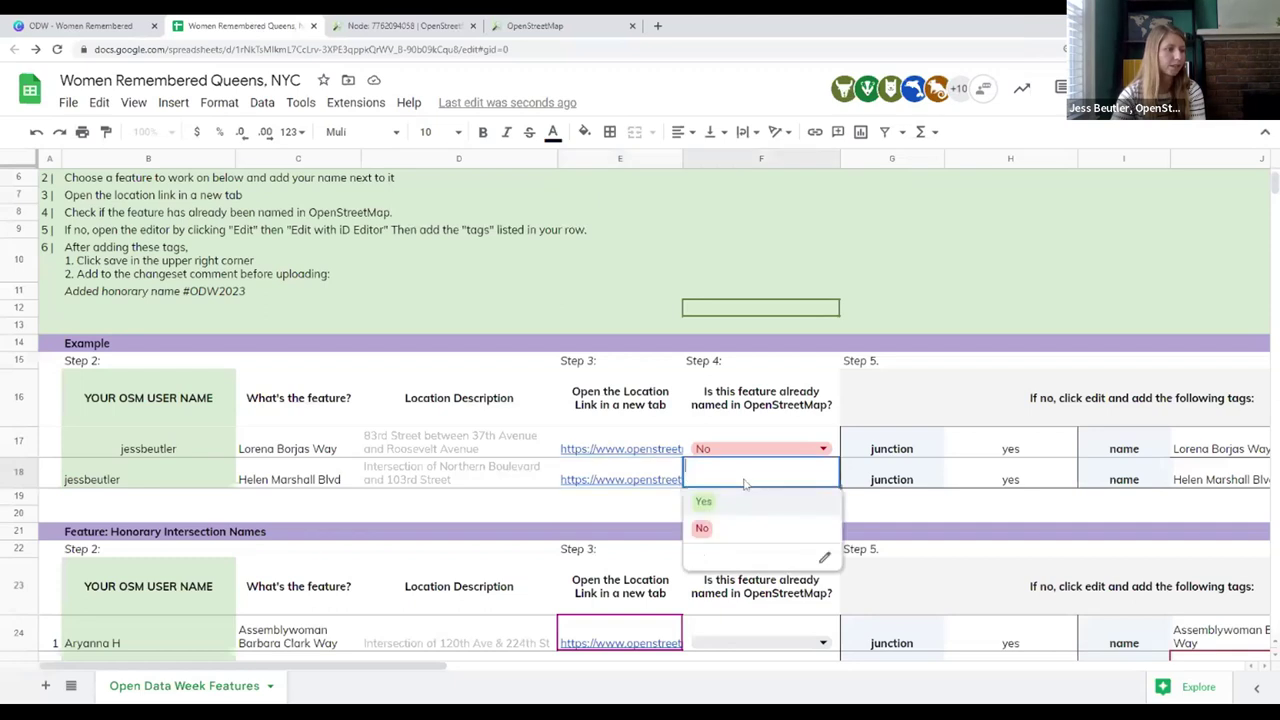
{"action": "left_click", "coordinate": [728, 536]}
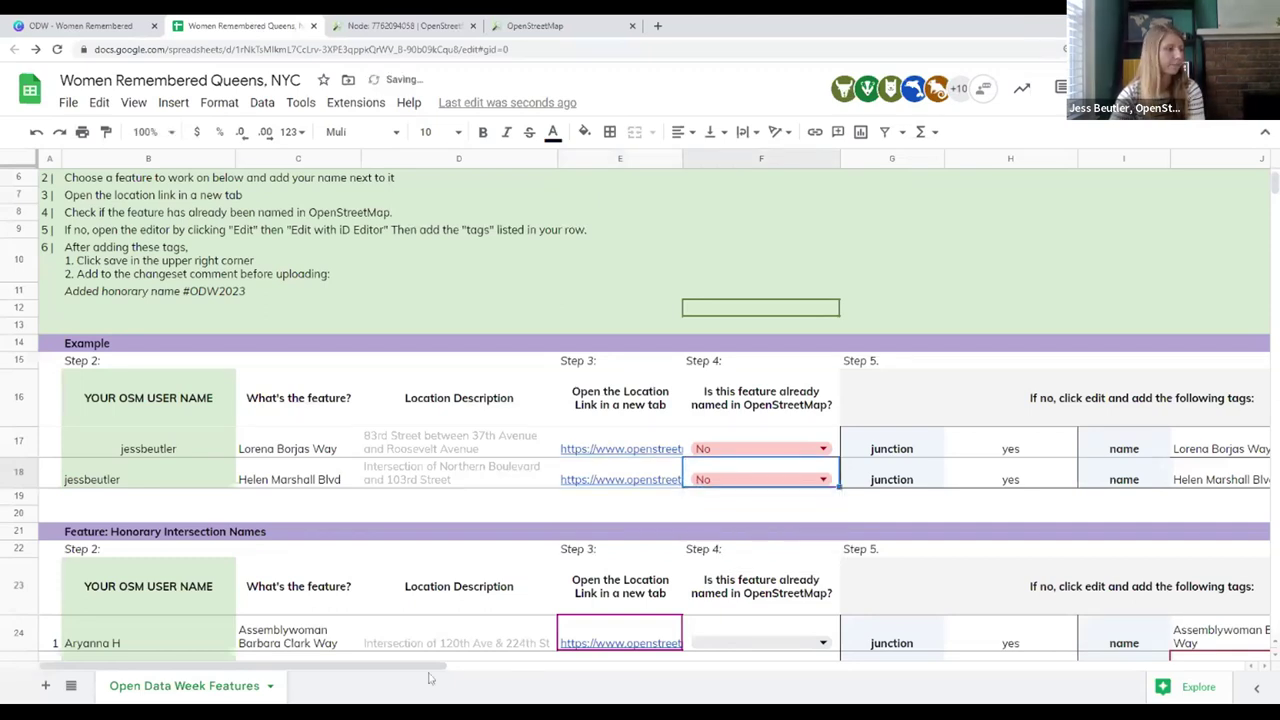
{"action": "left_click_drag", "start_coordinate": [400, 668], "coordinate": [583, 703]}
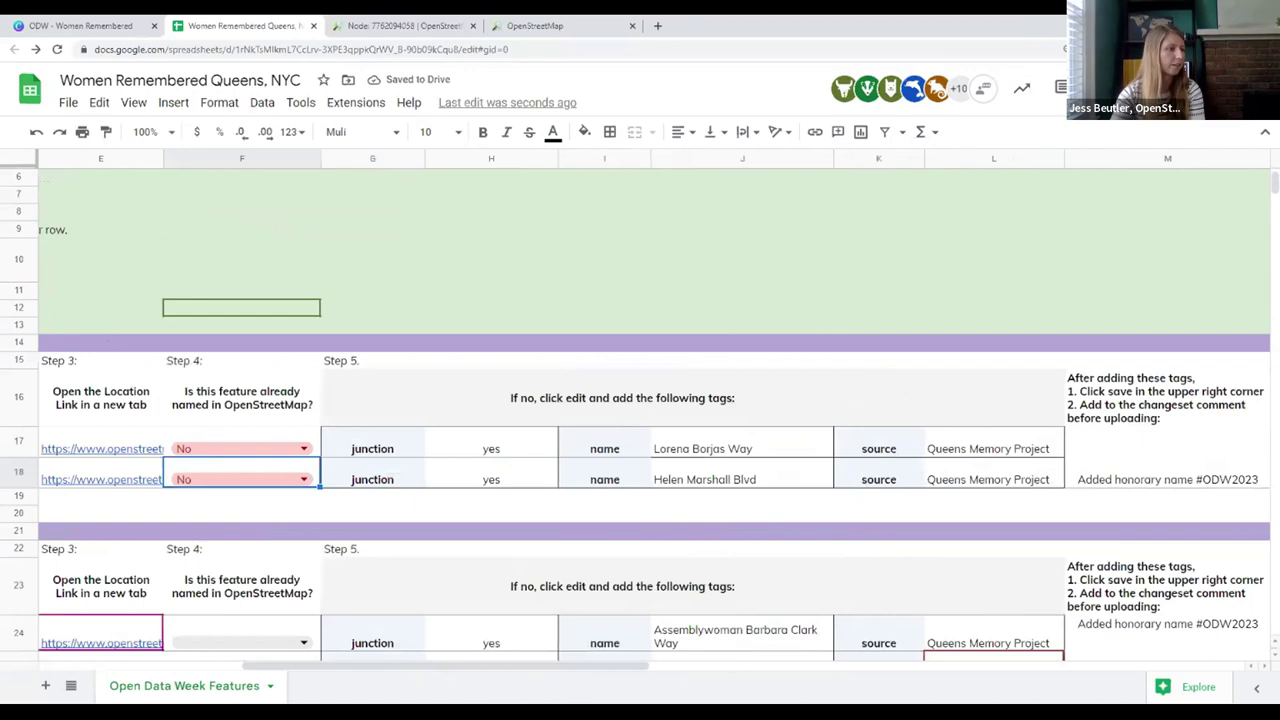
{"action": "key", "text": "Tab"}
{"action": "key", "text": "Tab"}
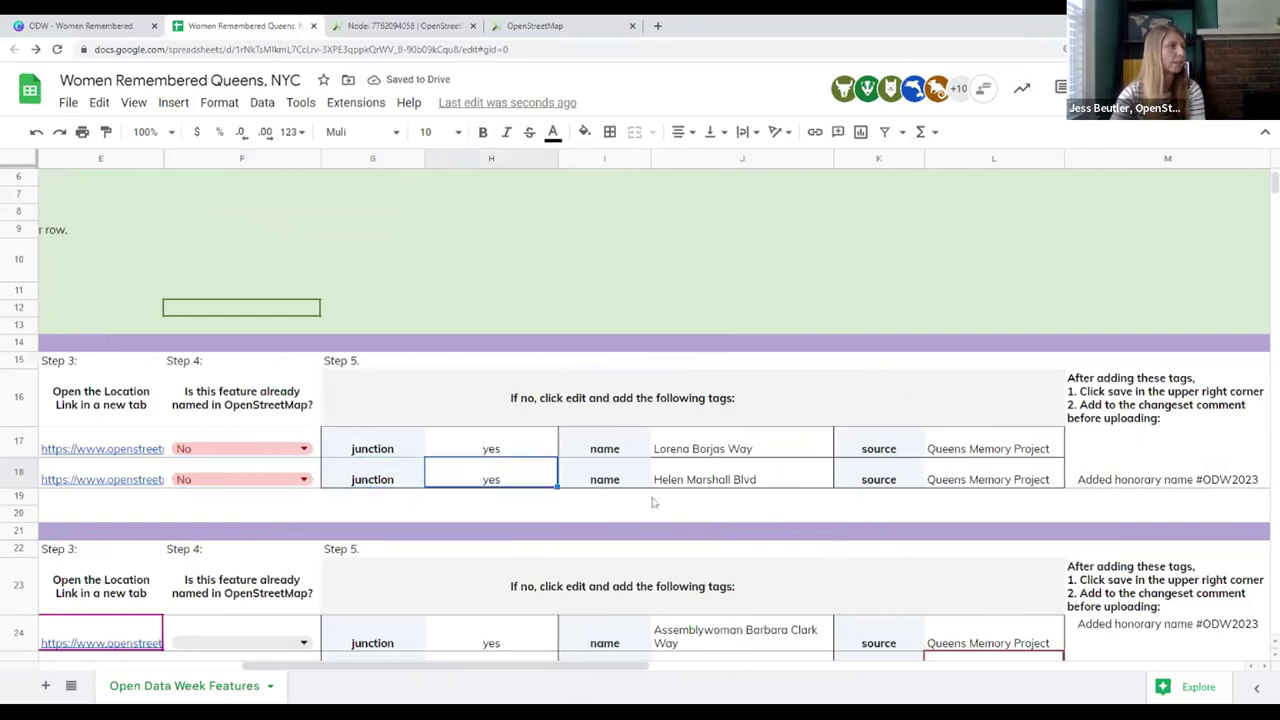
{"action": "left_click", "coordinate": [405, 25]}
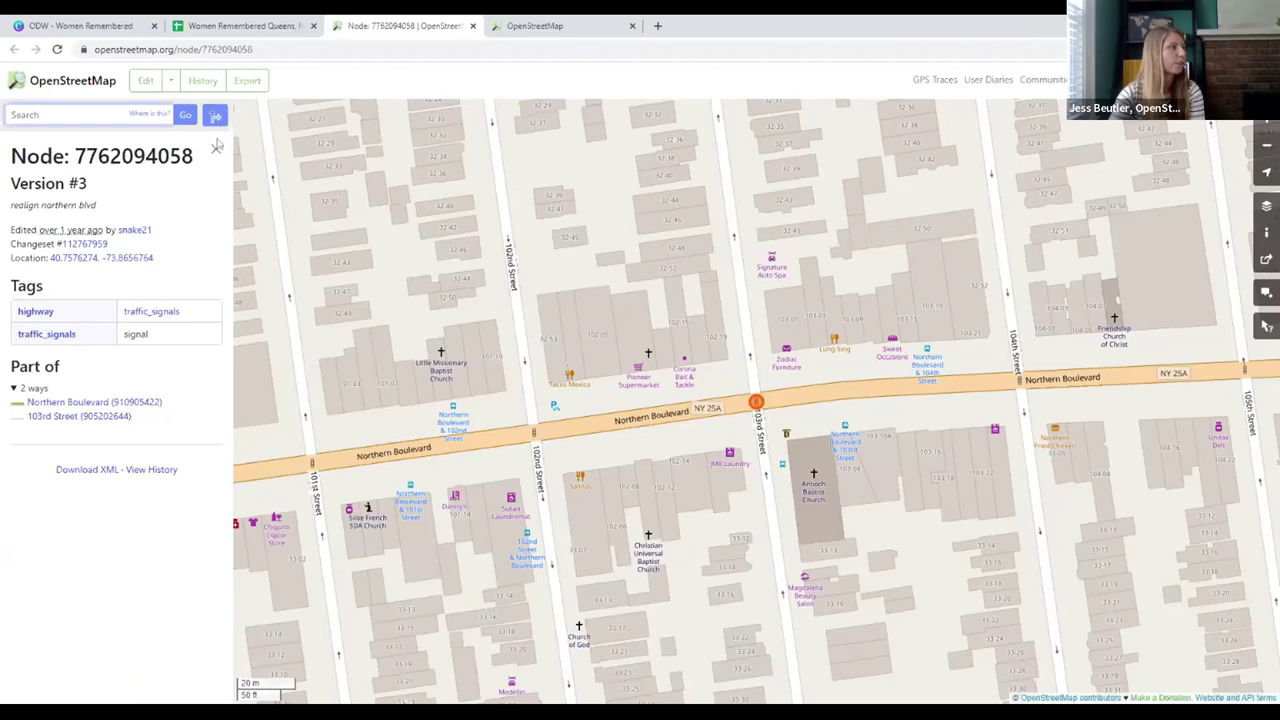
{"action": "left_click", "coordinate": [171, 80]}
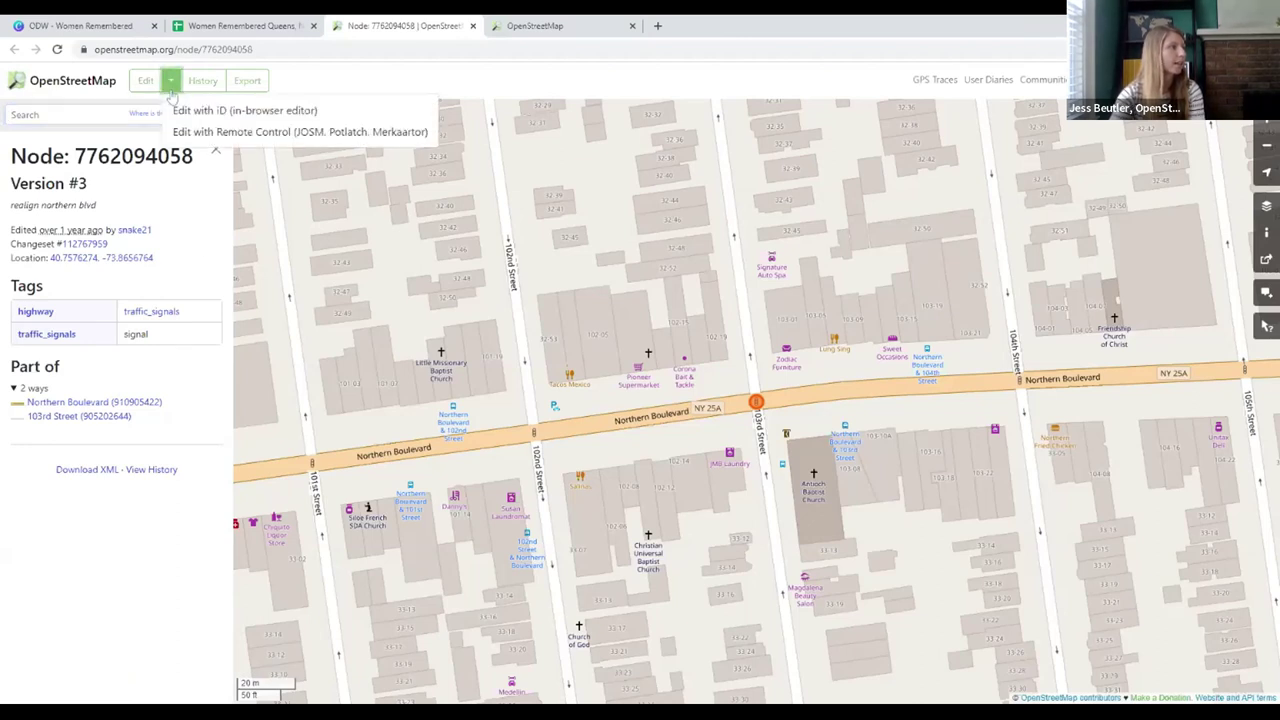
{"action": "left_click", "coordinate": [215, 112]}
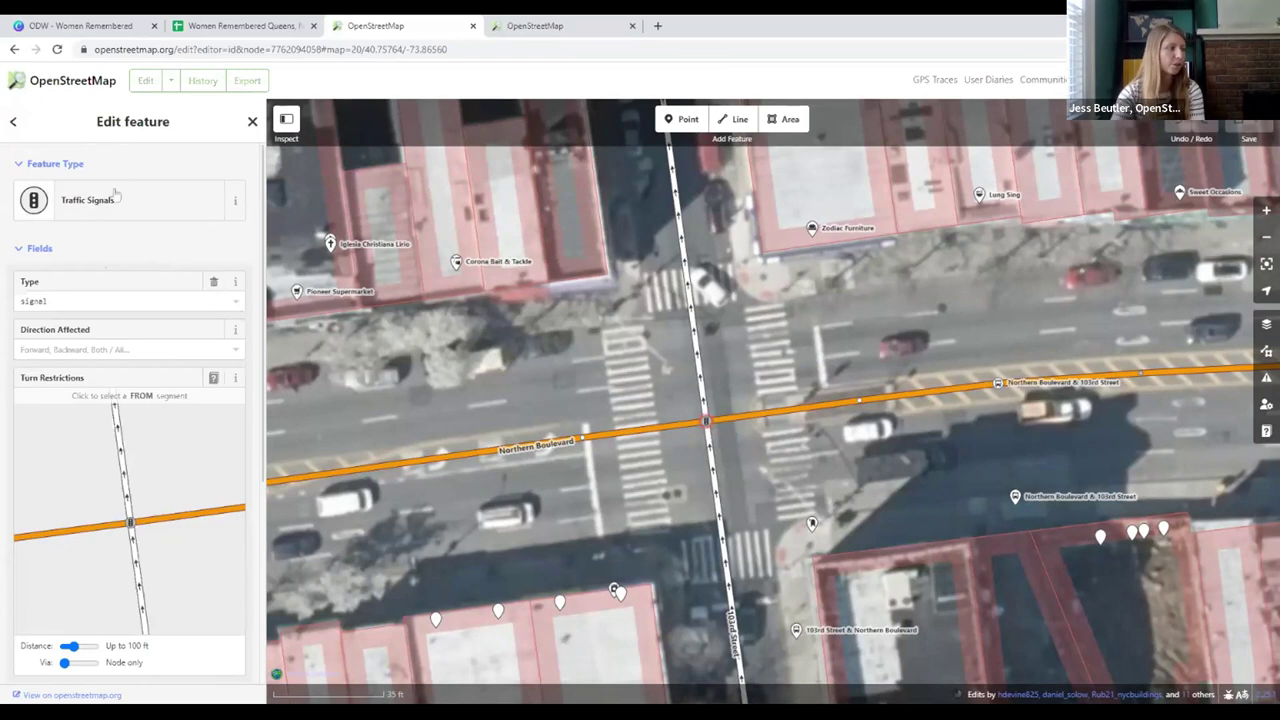
{"action": "scroll", "coordinate": [118, 268], "scroll_direction": "down", "scroll_amount": 1}
{"action": "scroll", "coordinate": [118, 268], "scroll_direction": "down", "scroll_amount": 1}
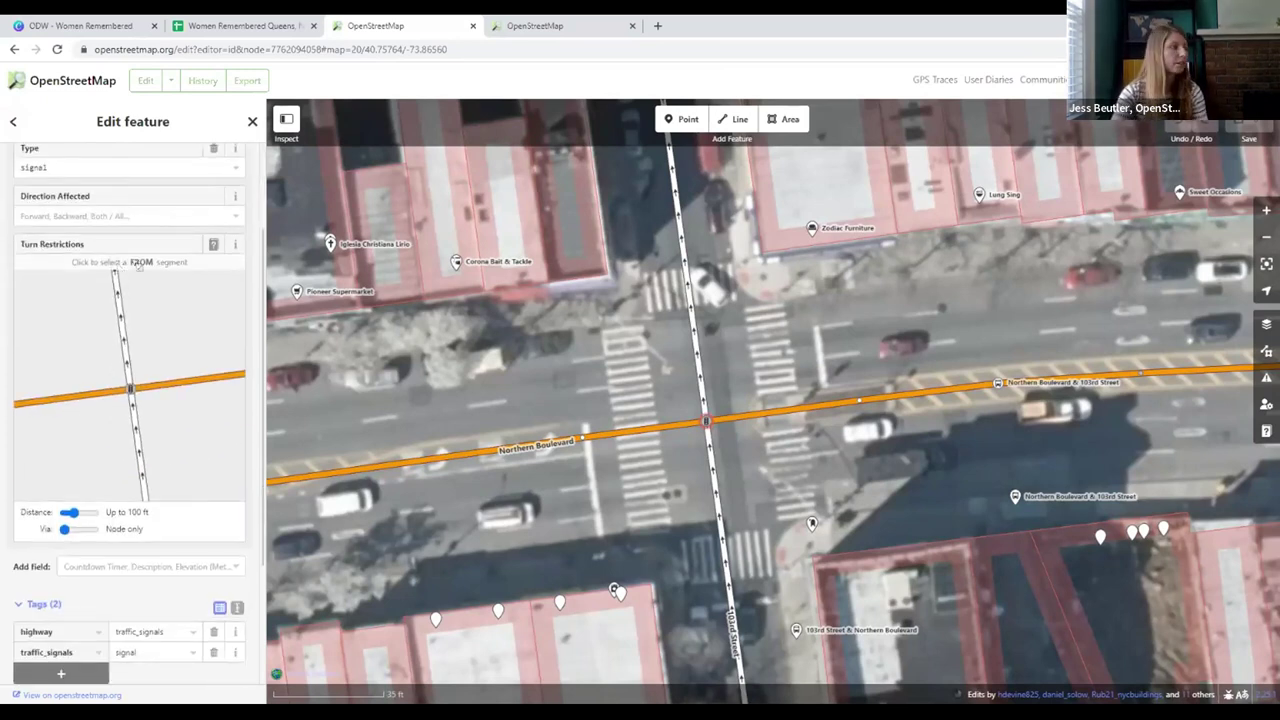
{"action": "scroll", "coordinate": [86, 263], "scroll_direction": "down", "scroll_amount": 1}
{"action": "scroll", "coordinate": [86, 263], "scroll_direction": "down", "scroll_amount": 3}
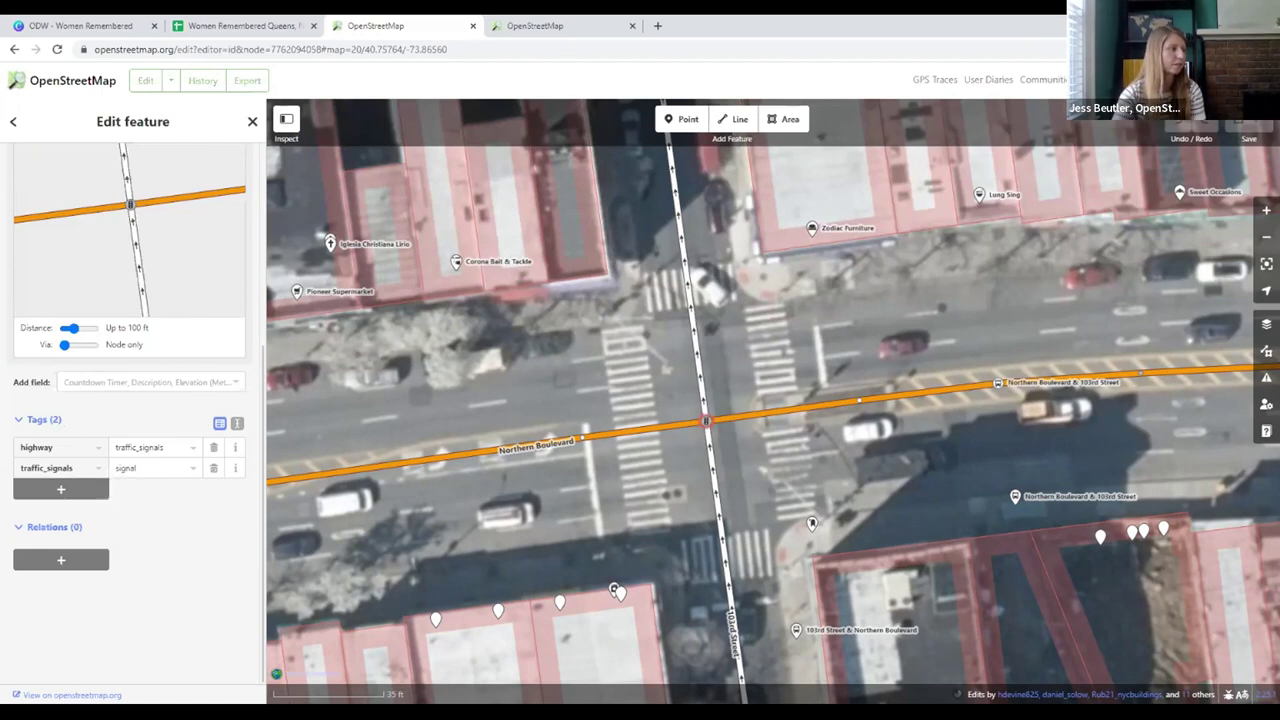
Add the tag junction=yes to the traffic signal on Northern Boulevard
{"action": "left_click", "coordinate": [55, 492]}
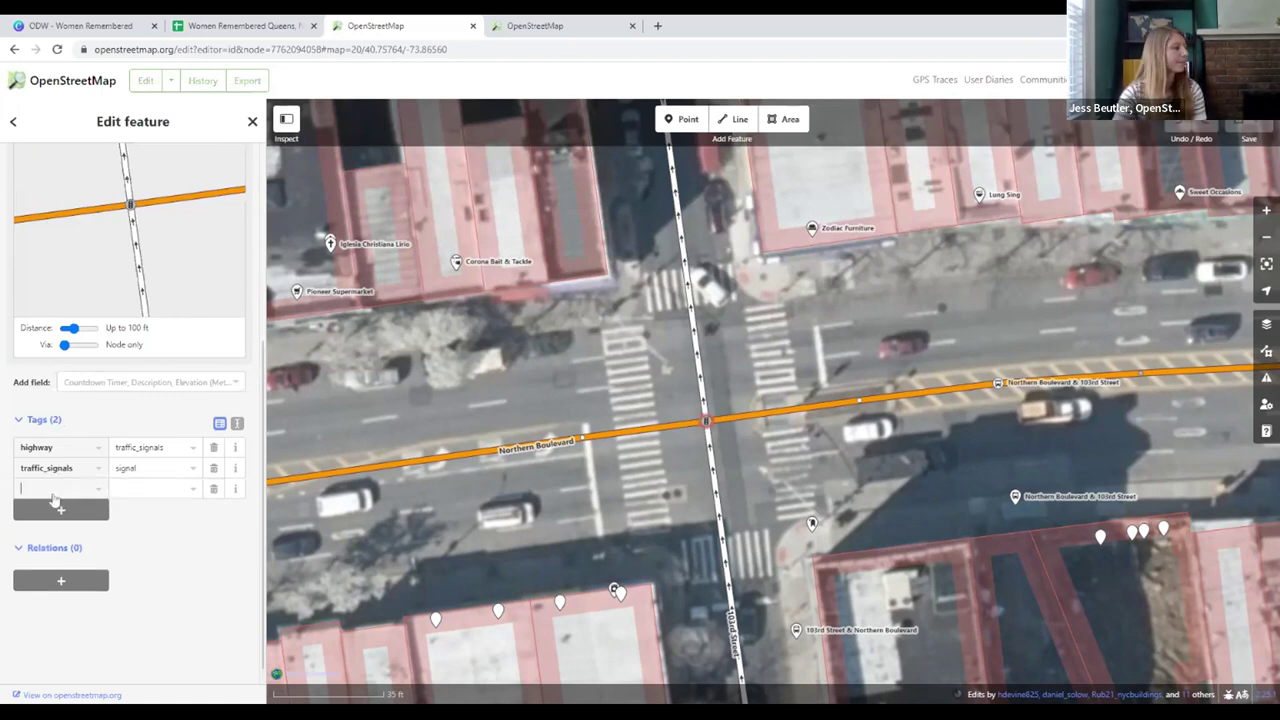
{"action": "left_click", "coordinate": [250, 25]}
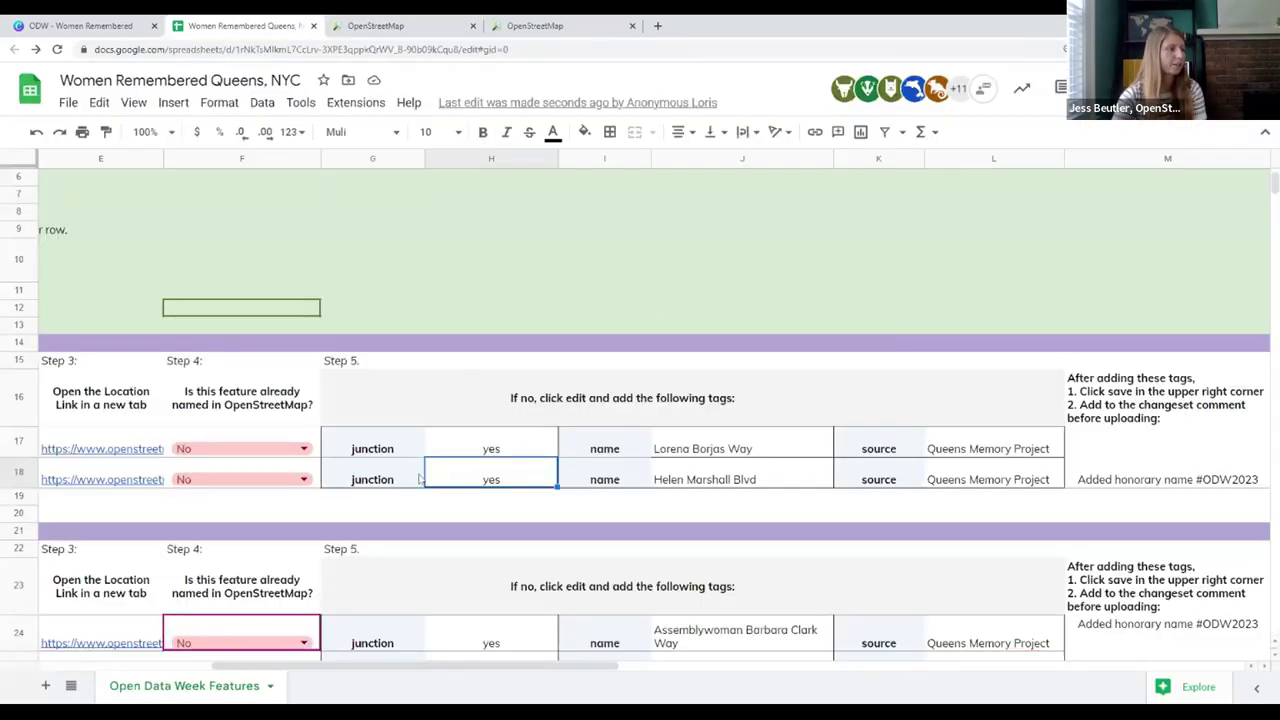
{"action": "left_click", "coordinate": [368, 22]}
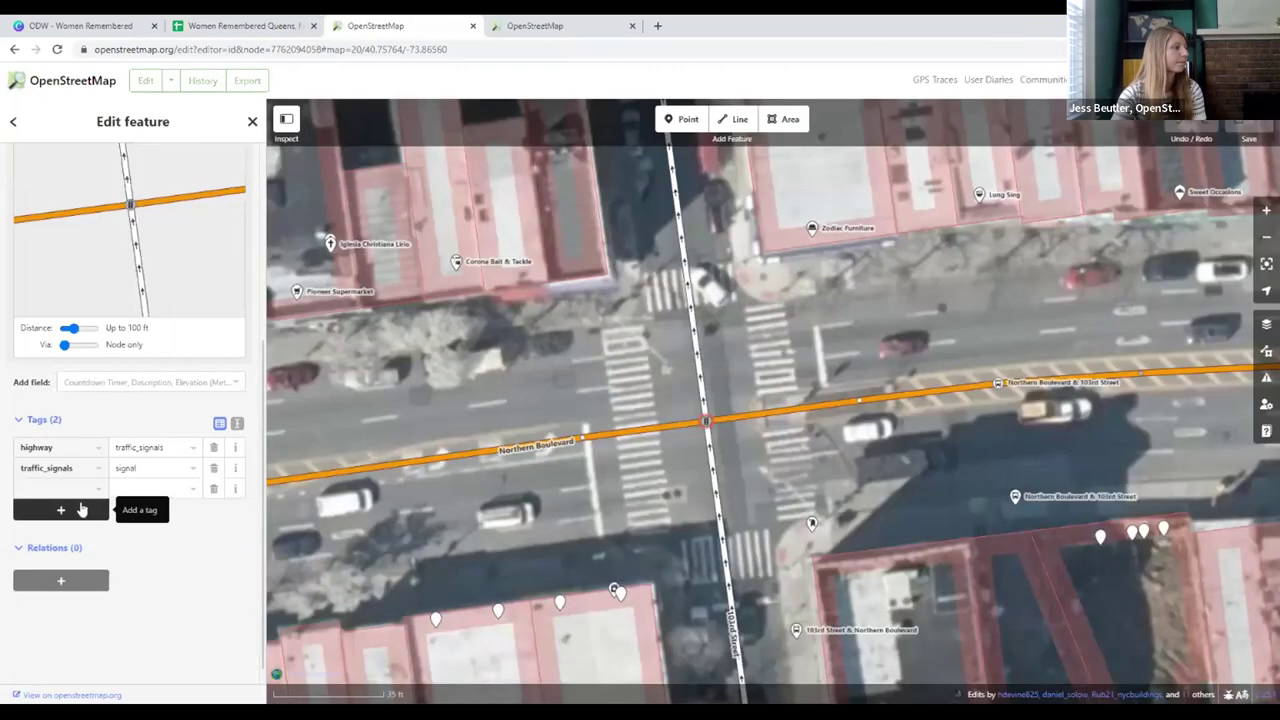
{"action": "type", "text": "joj"}
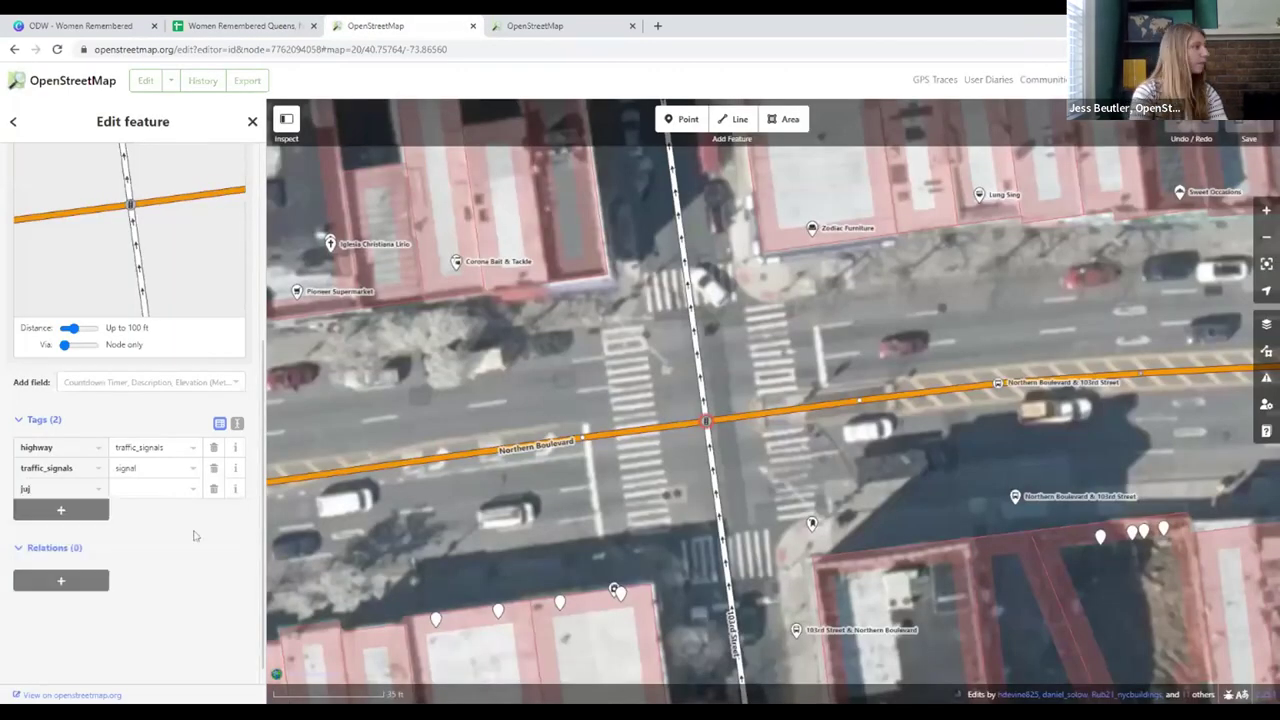
{"action": "type", "text": "nction"}
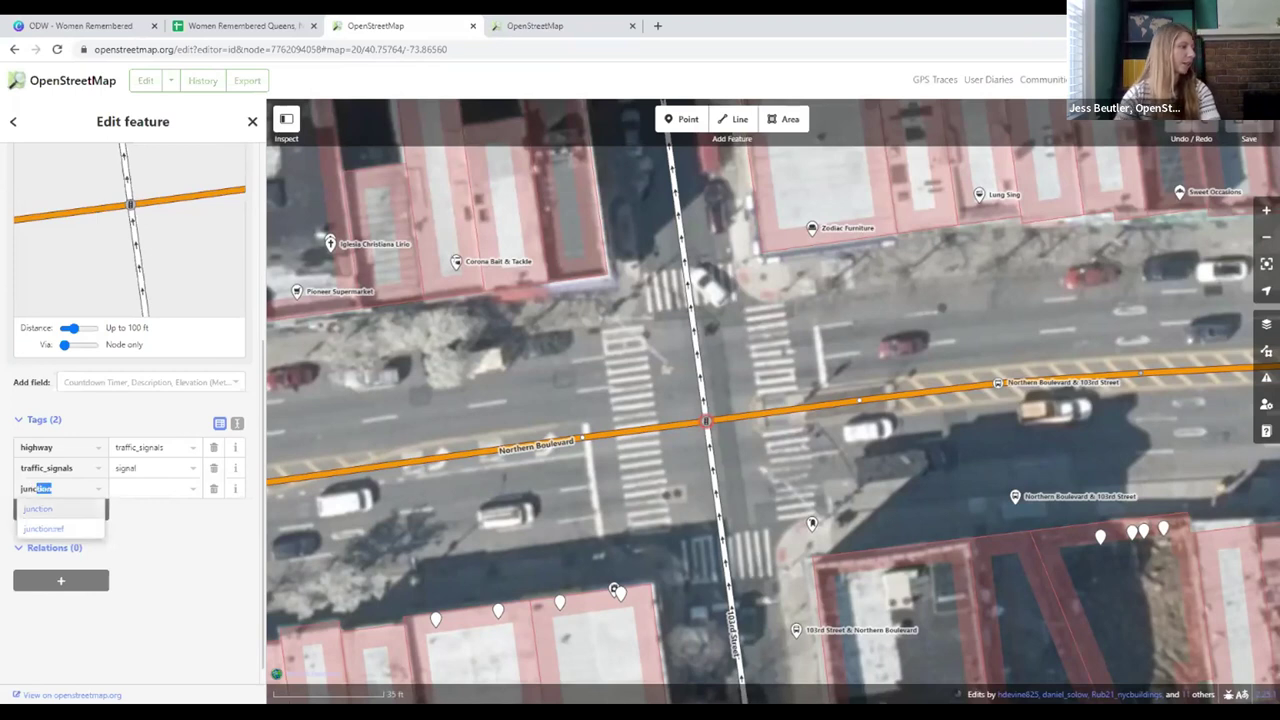
{"action": "left_click", "coordinate": [60, 507]}
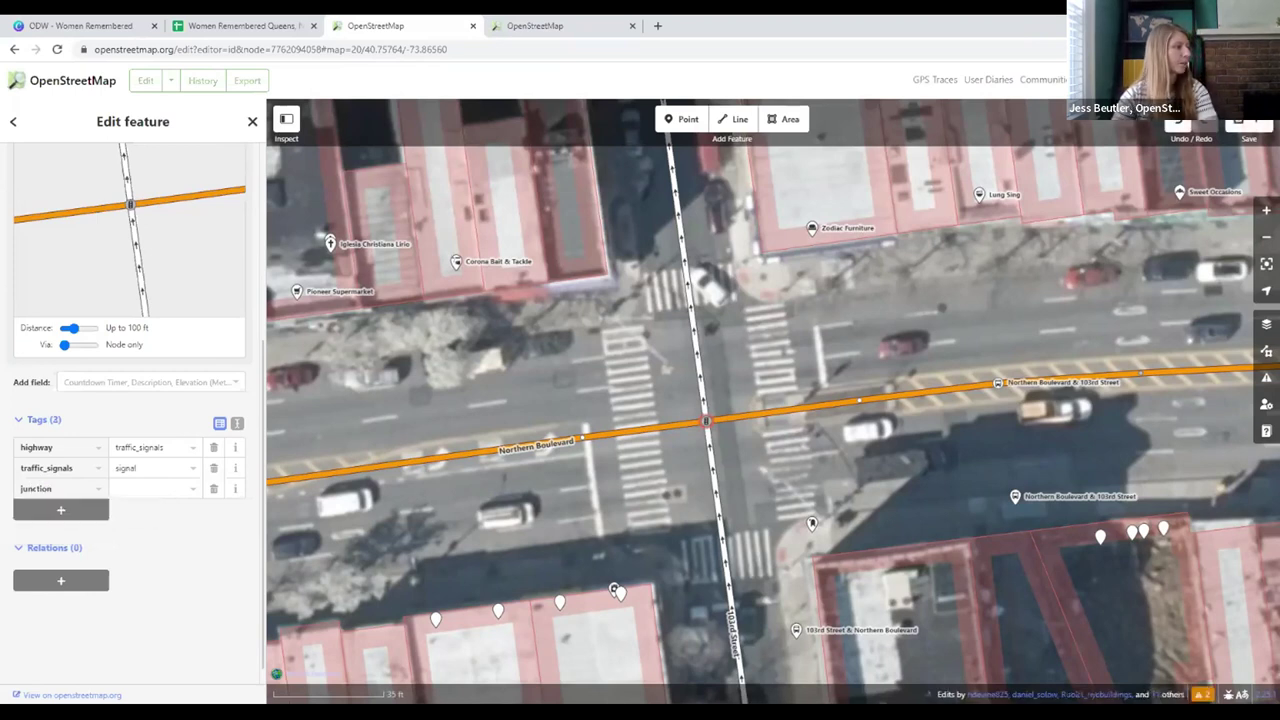
{"action": "left_click", "coordinate": [150, 488]}
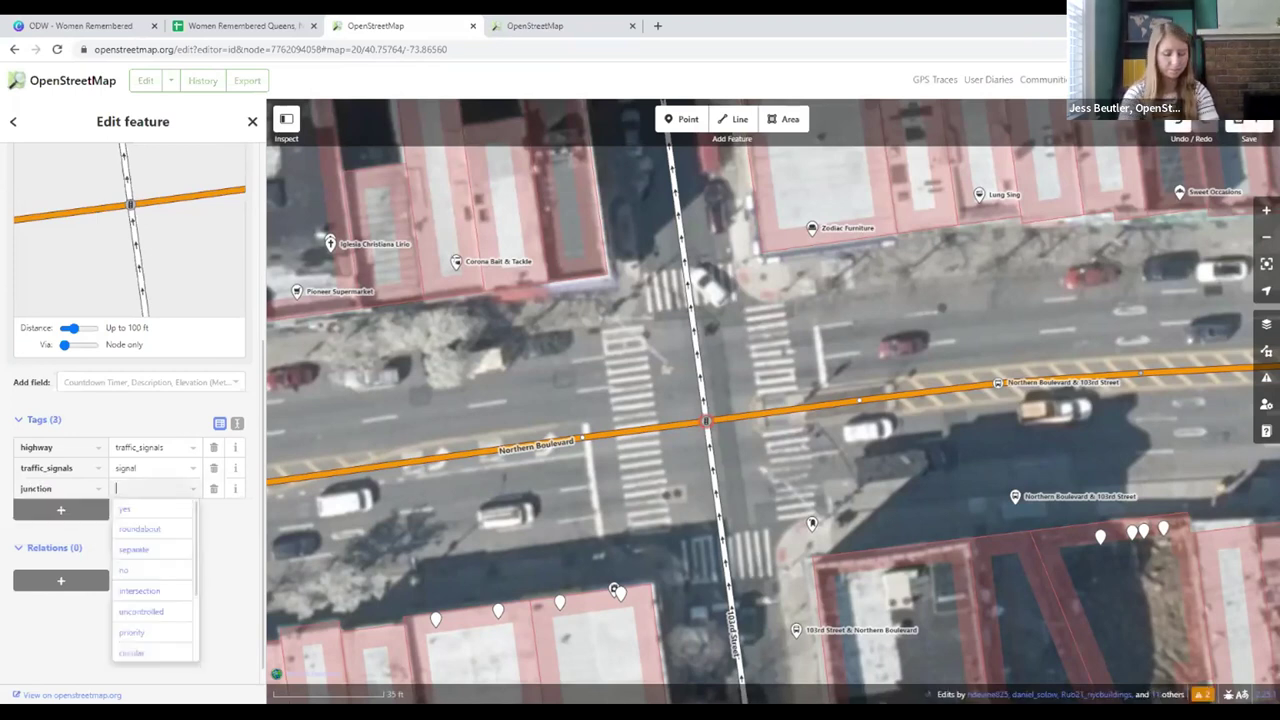
{"action": "left_click", "coordinate": [62, 514]}
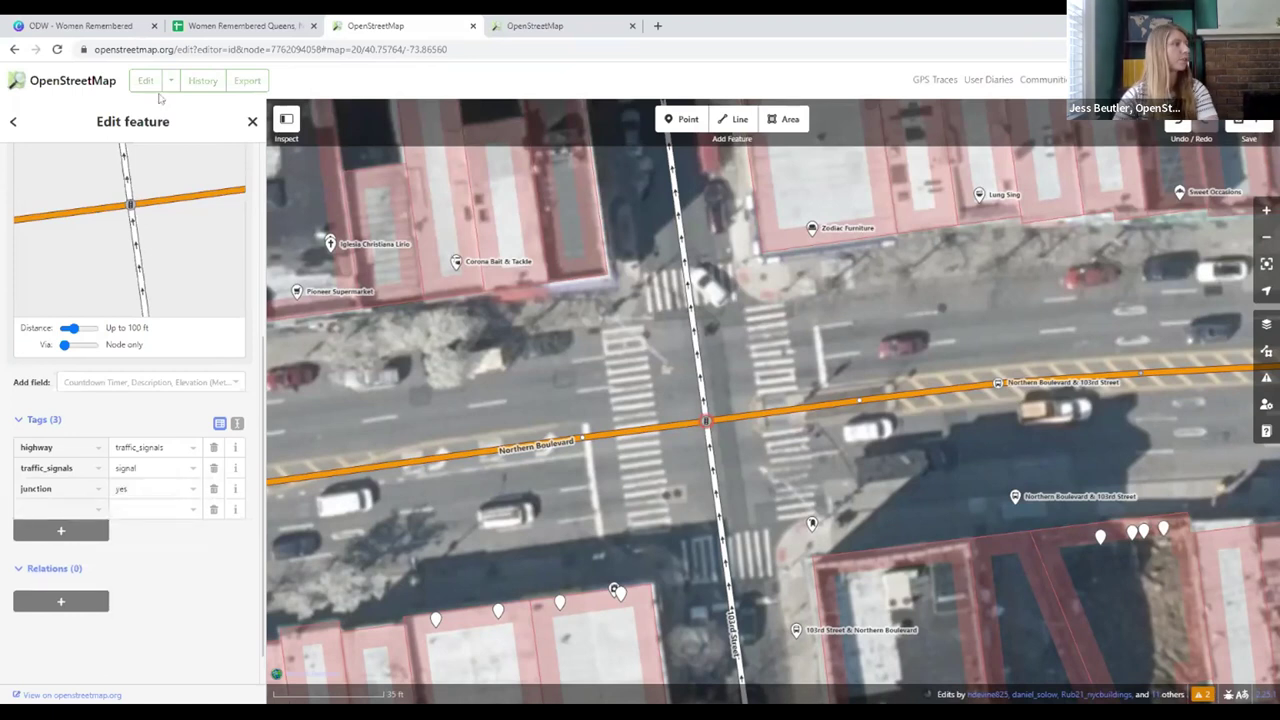
Select the Helen Marshall Blvd name value in row 18 of the tracking sheet
{"action": "left_click", "coordinate": [238, 25]}
{"action": "left_click", "coordinate": [614, 470]}
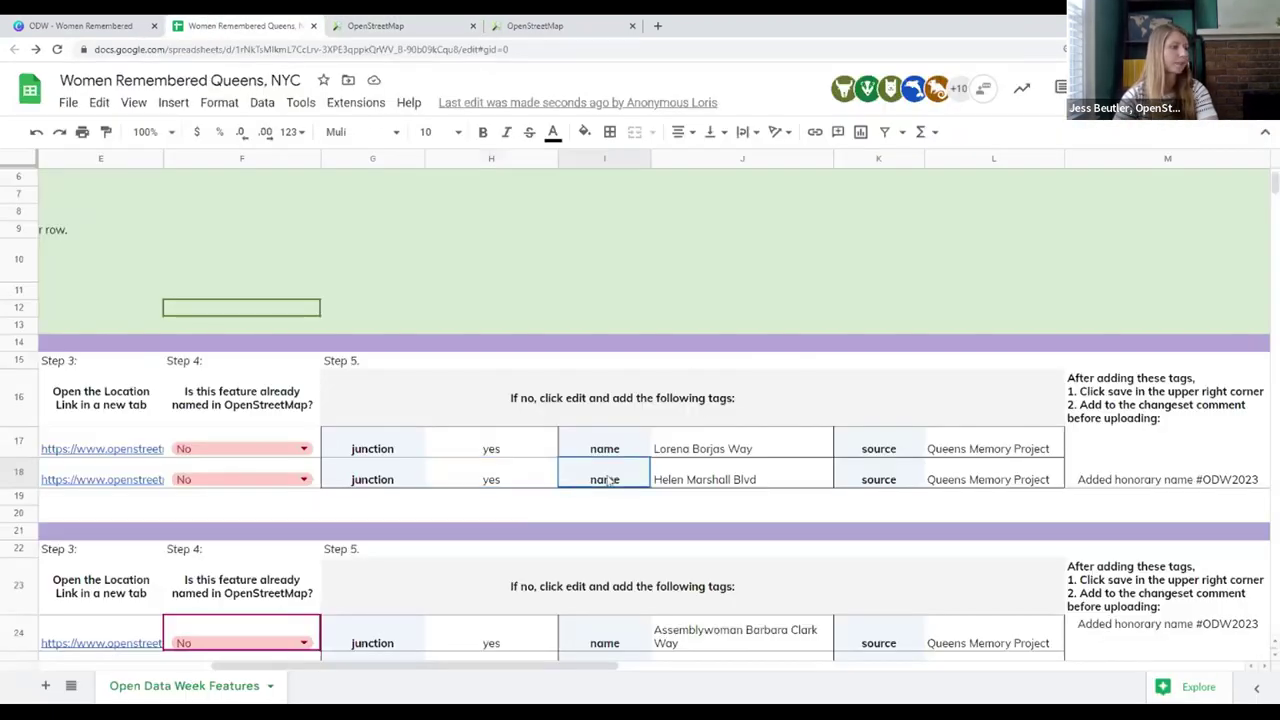
{"action": "left_click", "coordinate": [700, 488]}
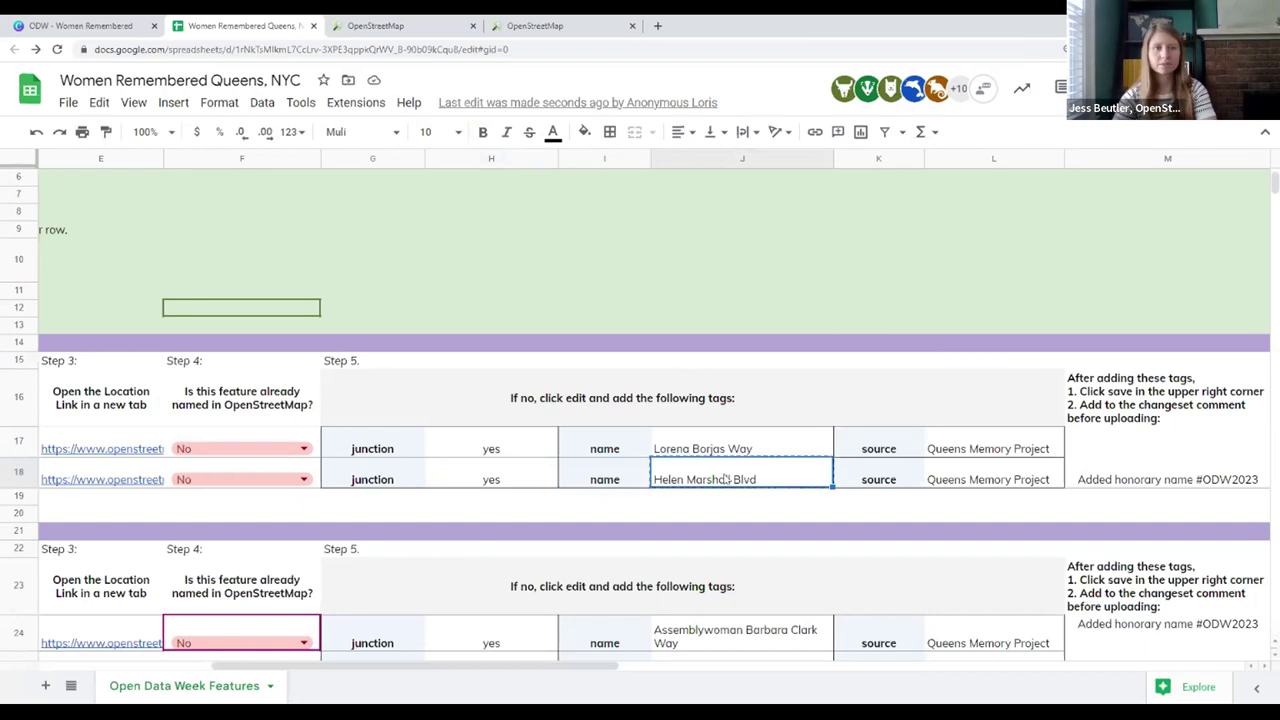
Check the project instructions presentation before returning to the tracking sheet
{"action": "left_click", "coordinate": [107, 22]}
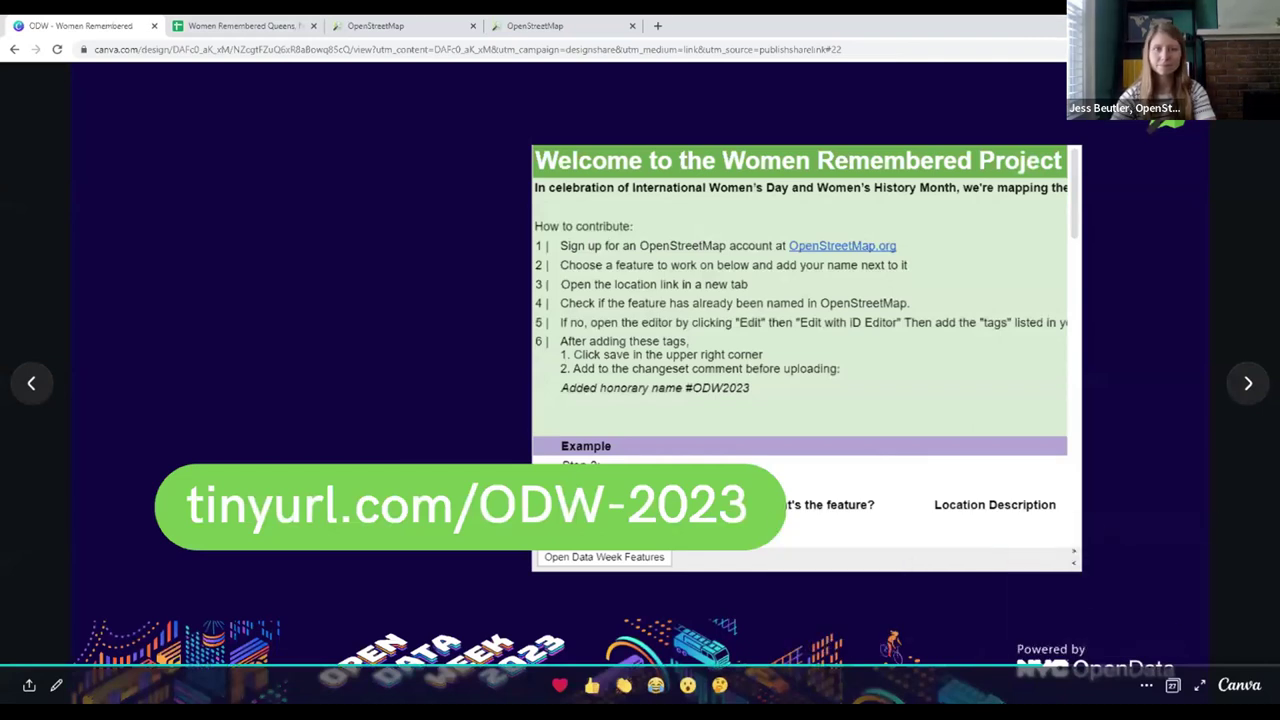
{"action": "left_click", "coordinate": [410, 22]}
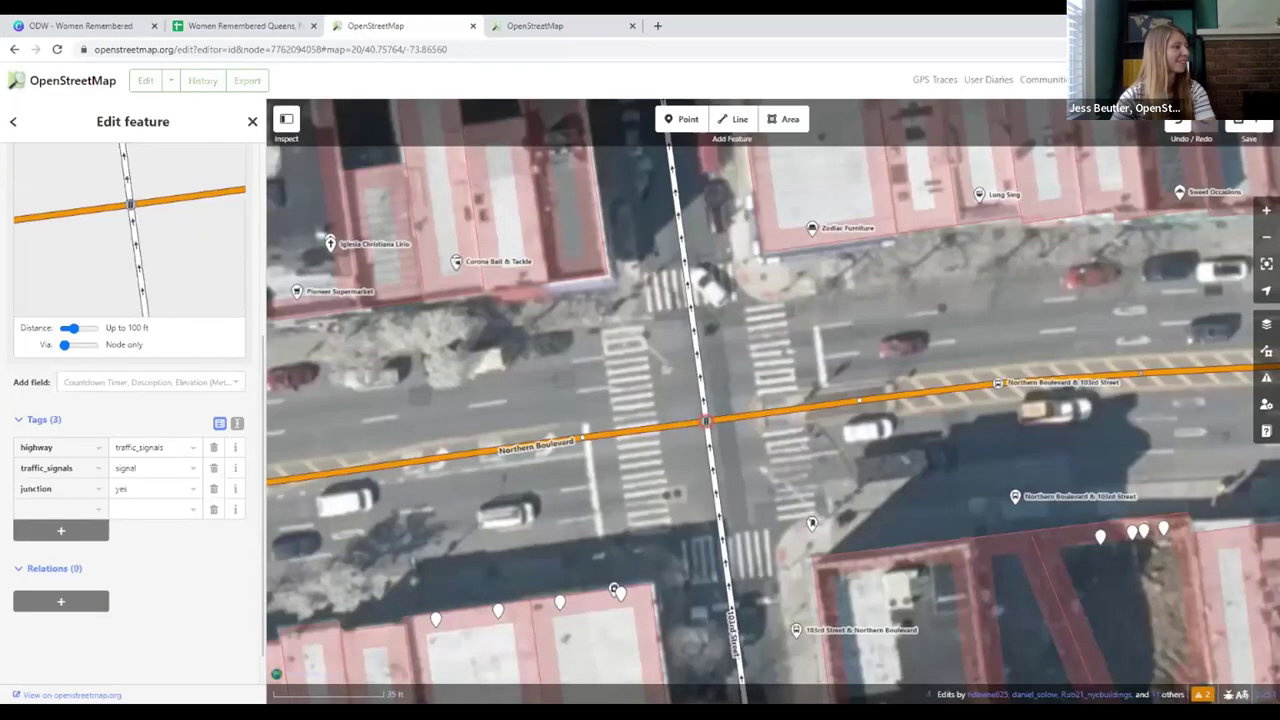
{"action": "left_click", "coordinate": [272, 21]}
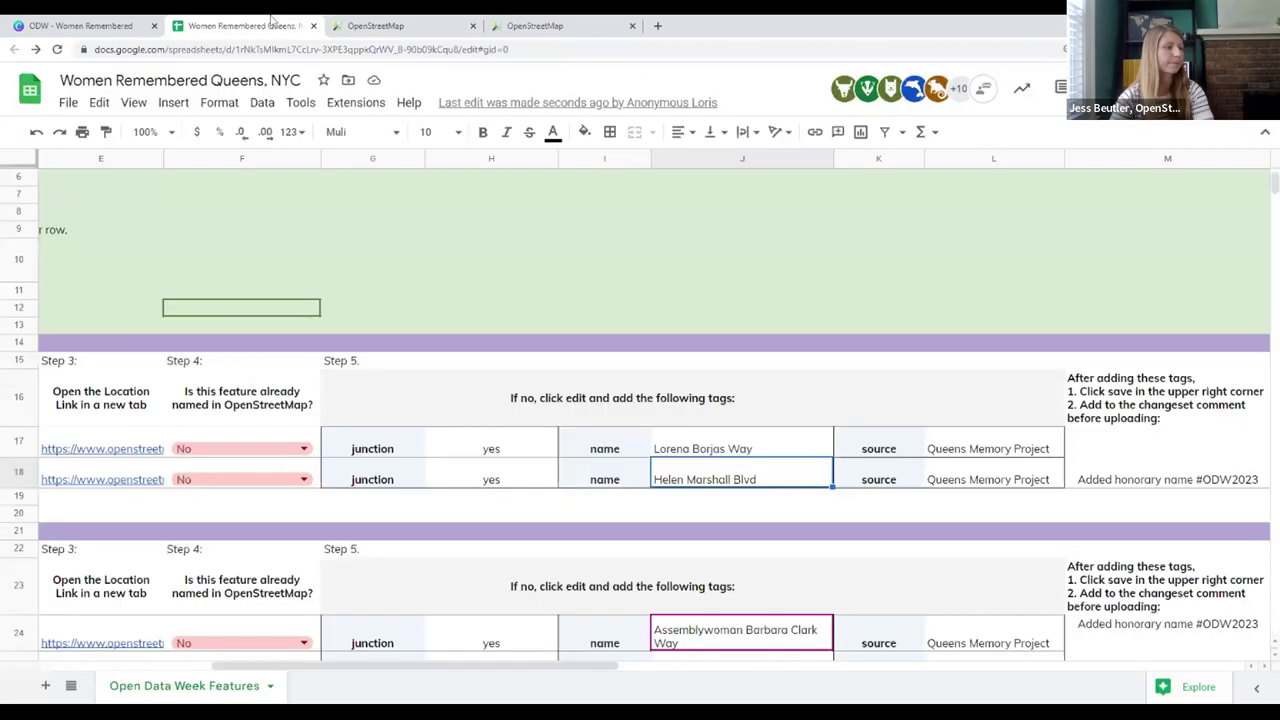
Copy the source key and 'Queens Memory Project' value from row 18 onto the signal, then save
{"action": "left_click", "coordinate": [896, 475]}
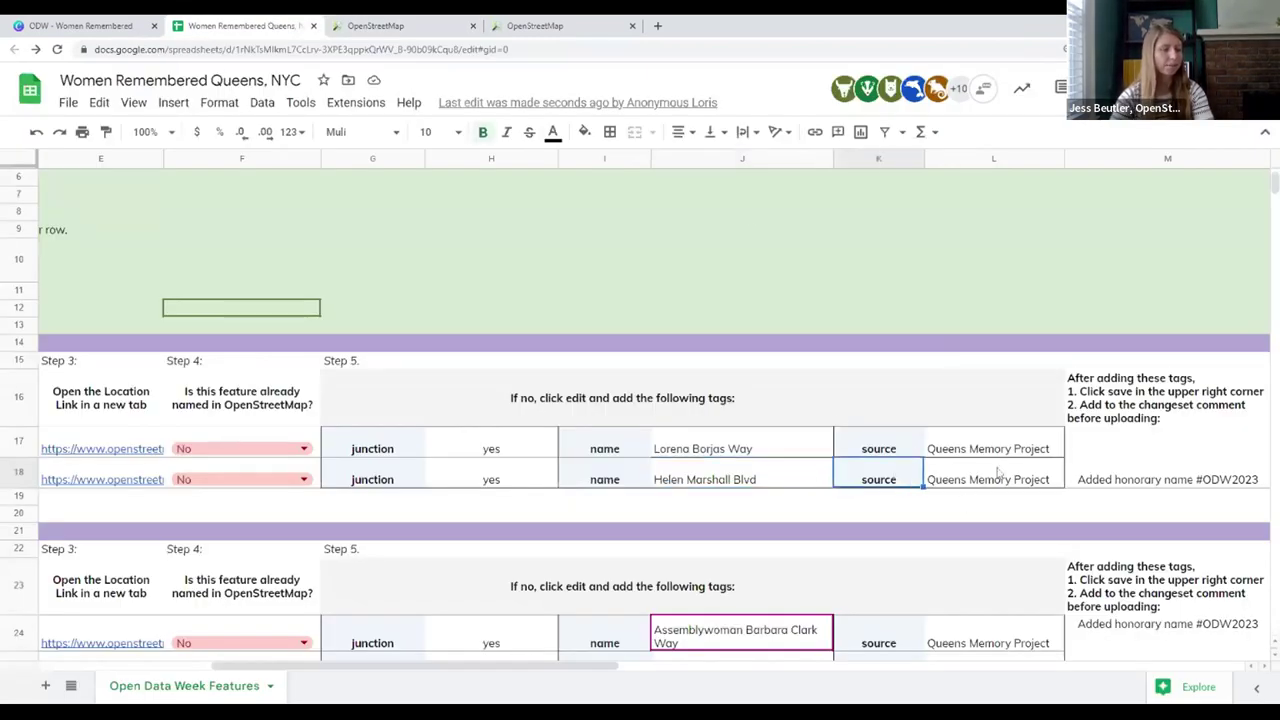
{"action": "key", "text": "ctrl+c"}
{"action": "left_click", "coordinate": [990, 480]}
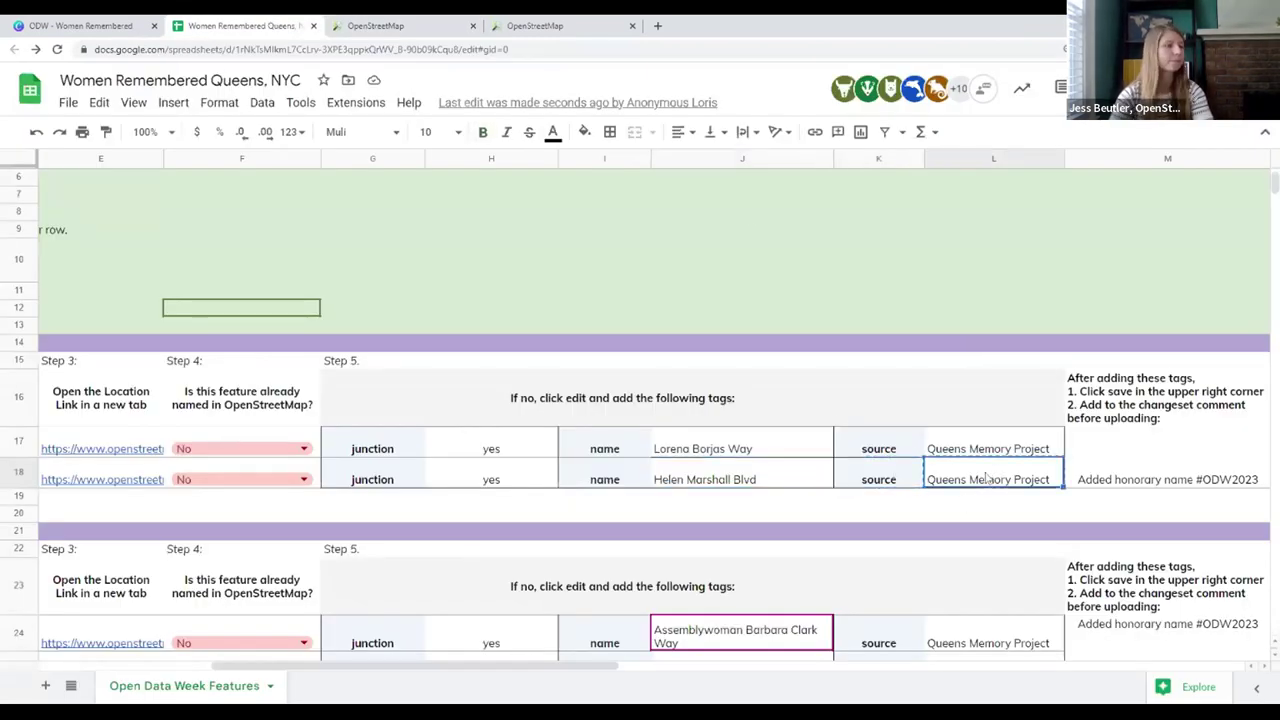
{"action": "key", "text": "ctrl+Tab"}
{"action": "left_click", "coordinate": [145, 629]}
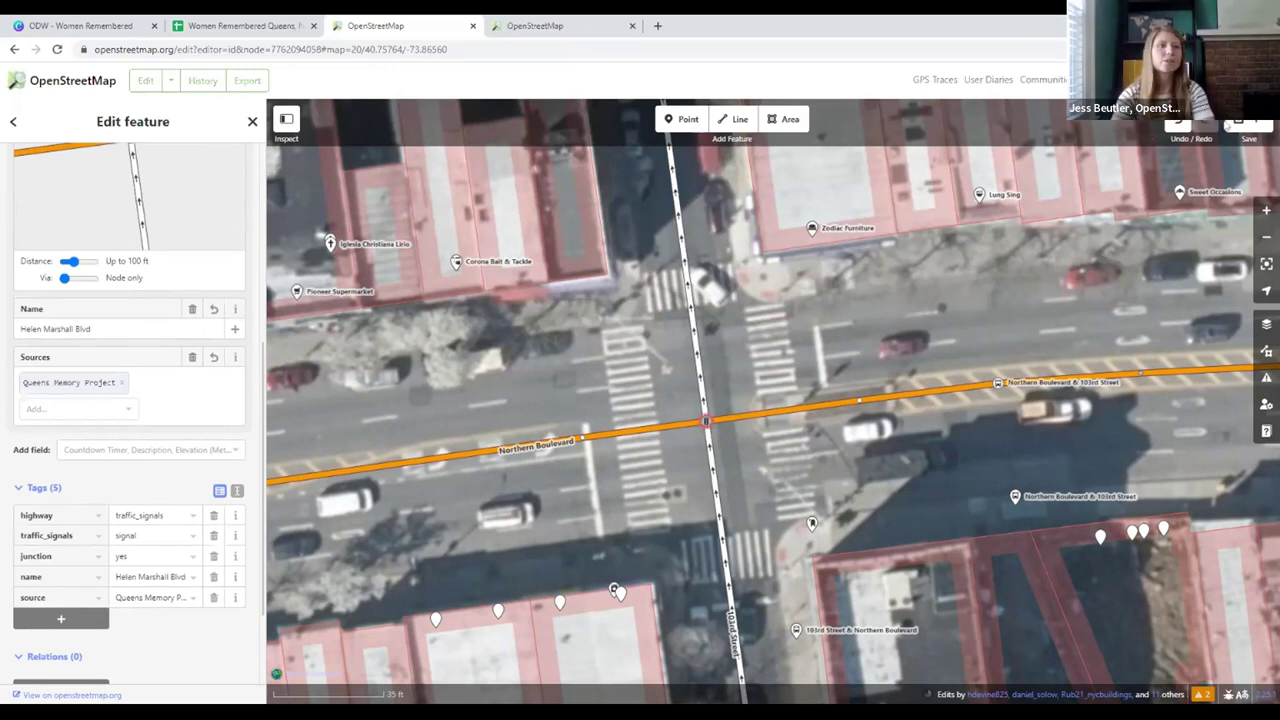
{"action": "left_click", "coordinate": [1245, 122]}
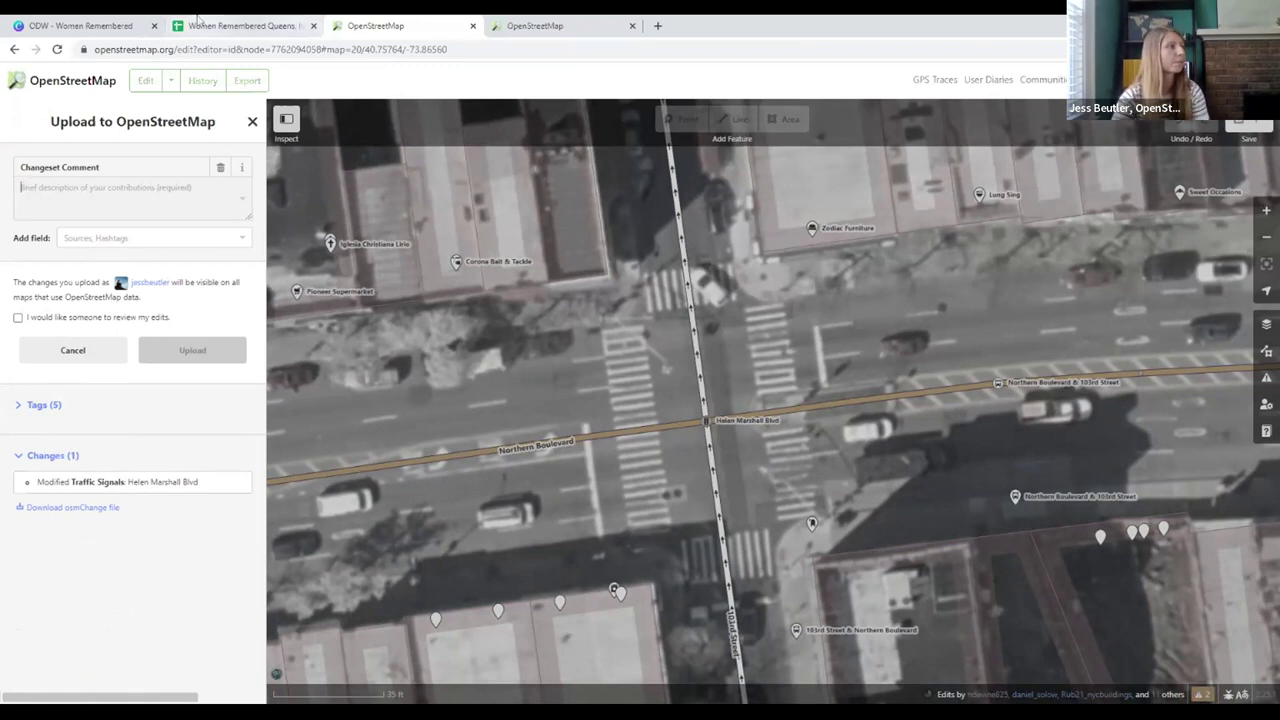
Upload the change with the comment 'Added honorary name #ODW2023' copied from the sheet's M17 cell
{"action": "left_click", "coordinate": [240, 25]}
{"action": "left_click", "coordinate": [1149, 487]}
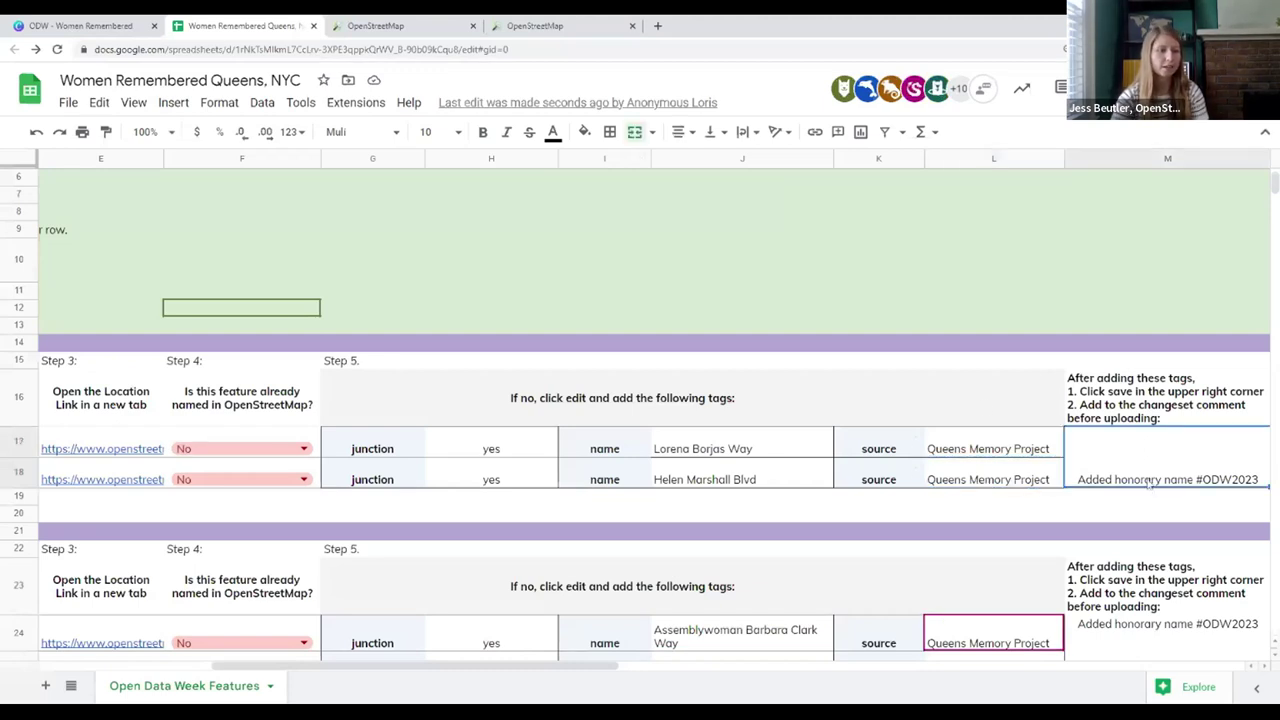
{"action": "key", "text": "ctrl+c"}
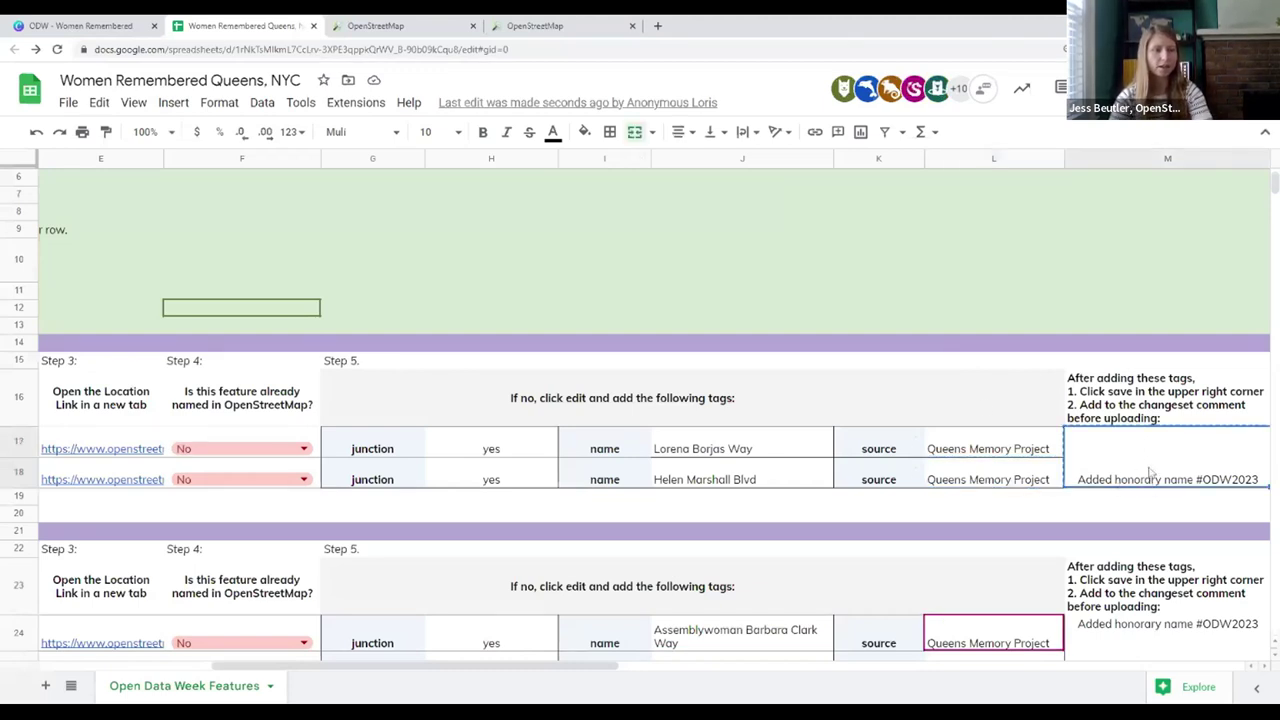
{"action": "left_click", "coordinate": [383, 28]}
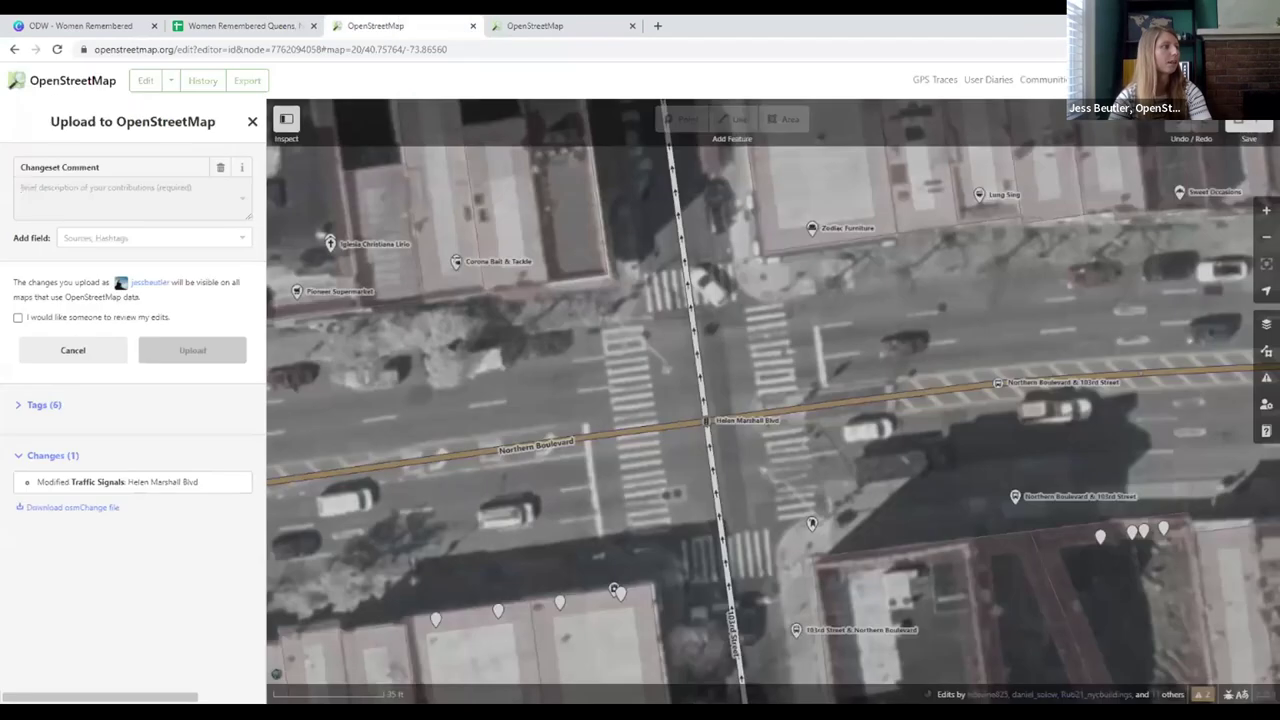
{"action": "key", "text": "ctrl+v"}
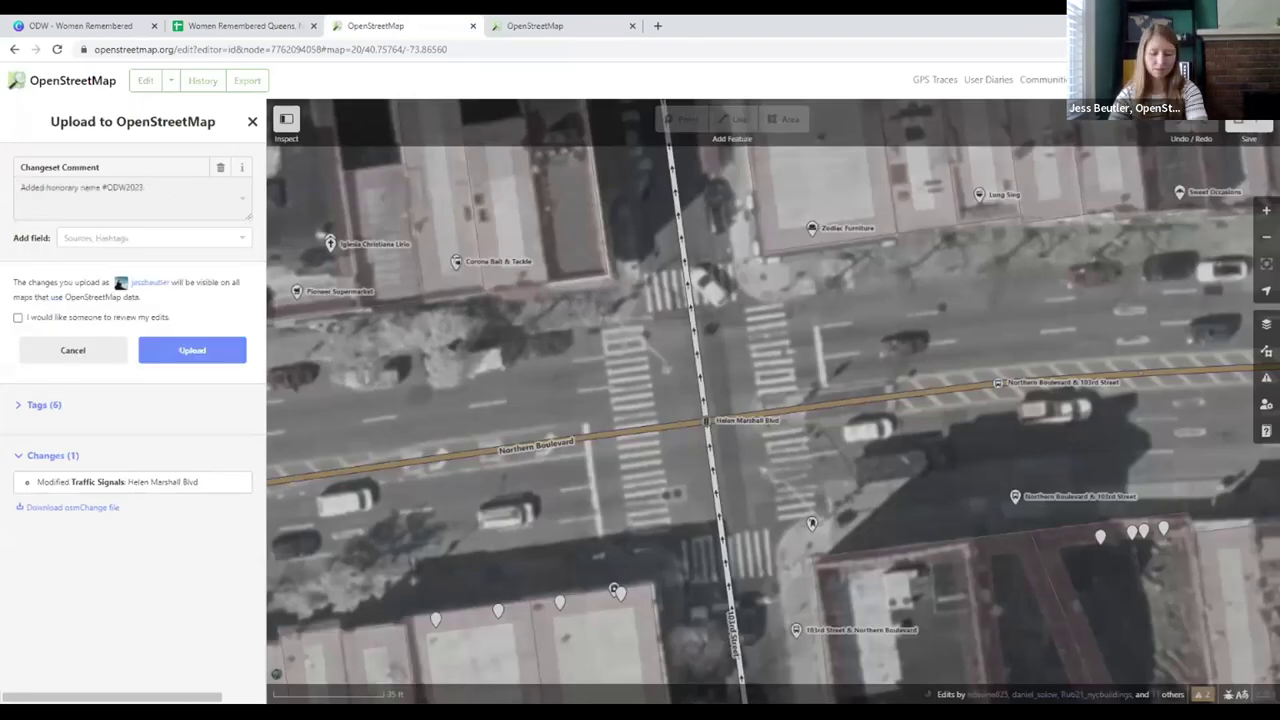
{"action": "left_click", "coordinate": [200, 350]}
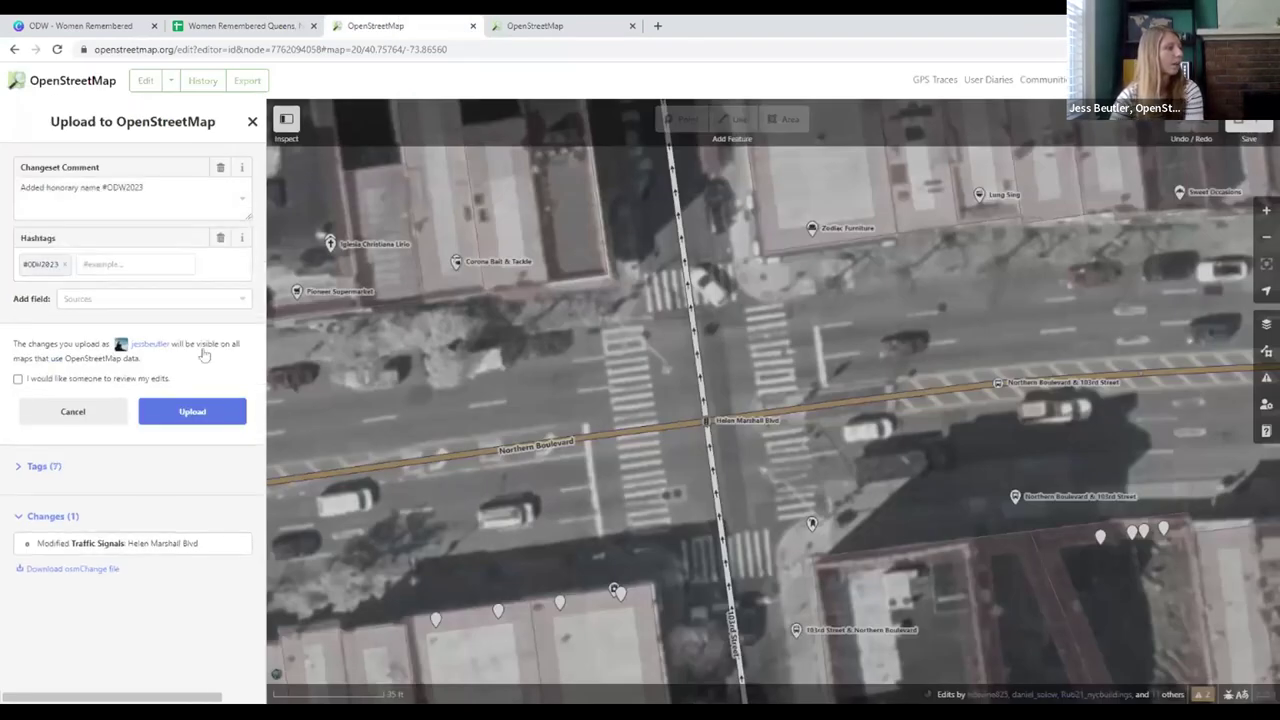
{"action": "left_click", "coordinate": [192, 412]}
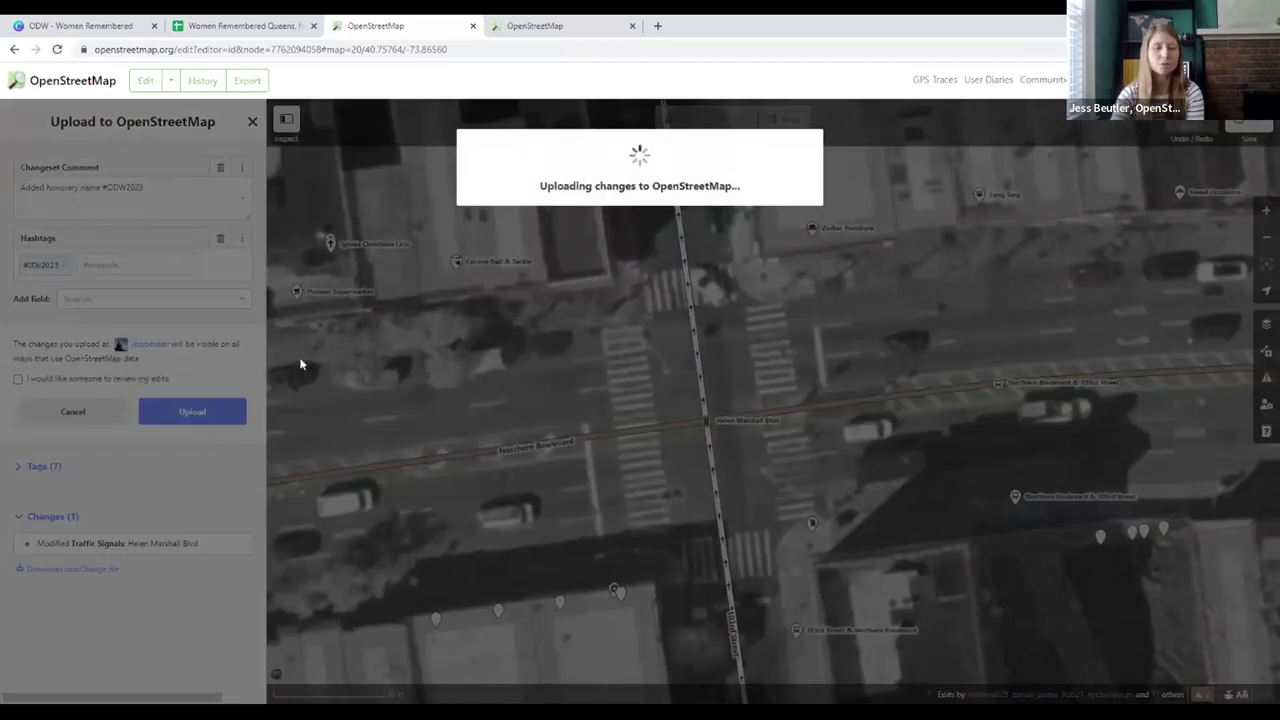
{"action": "key", "text": "ctrl+shift+Tab"}
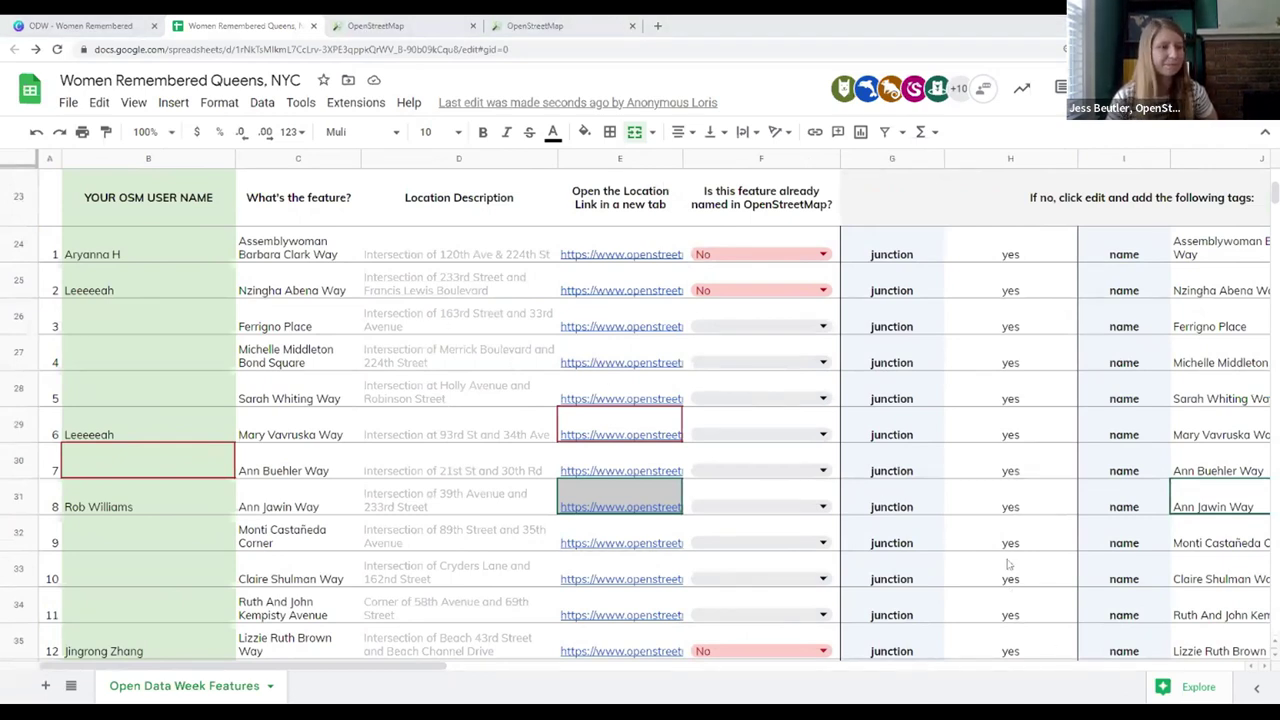
Scroll down to the 'Feature: Buildings & Places' section of the sheet
{"action": "scroll", "coordinate": [780, 535], "scroll_direction": "down", "scroll_amount": 3}
{"action": "scroll", "coordinate": [770, 527], "scroll_direction": "down", "scroll_amount": 3}
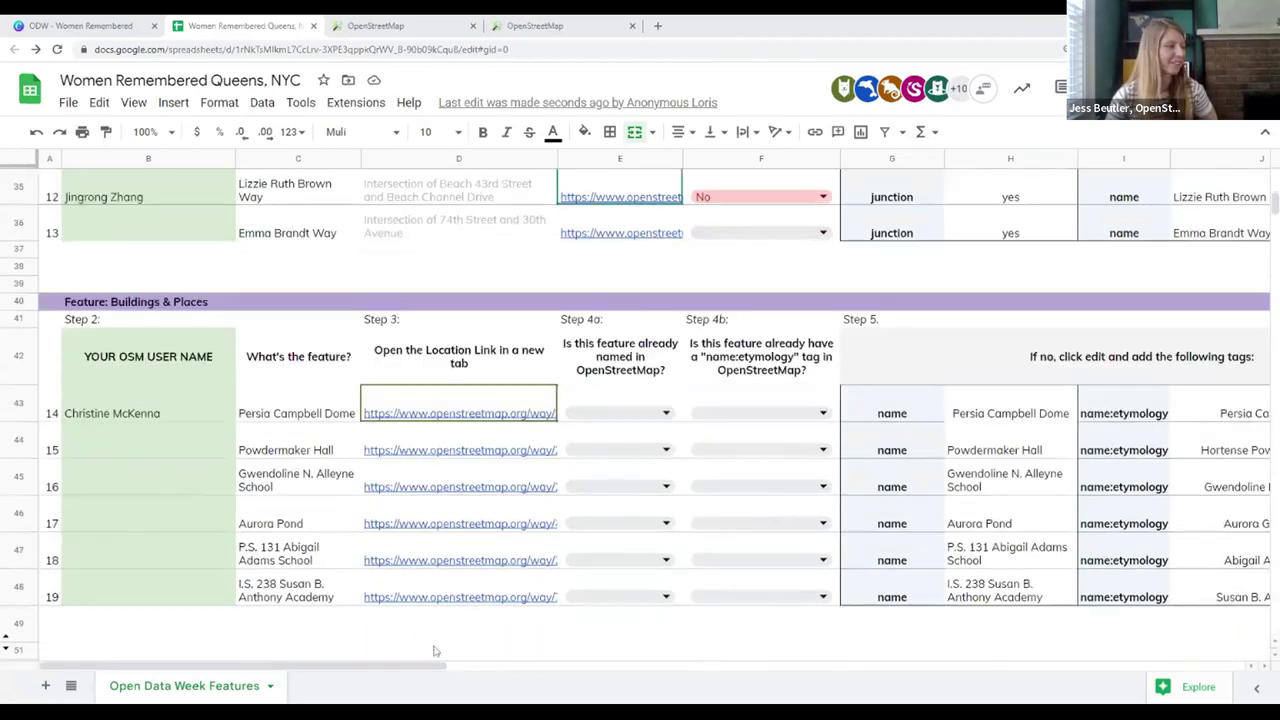
{"action": "mouse_move", "coordinate": [445, 670]}
{"action": "left_mouse_down"}
{"action": "mouse_move", "coordinate": [495, 670]}
{"action": "mouse_move", "coordinate": [455, 670]}
{"action": "left_mouse_up"}
{"action": "scroll", "coordinate": [433, 612], "scroll_direction": "down", "scroll_amount": 1}
{"action": "scroll", "coordinate": [350, 480], "scroll_direction": "up", "scroll_amount": 1}
{"action": "scroll", "coordinate": [300, 420], "scroll_direction": "down", "scroll_amount": 1}
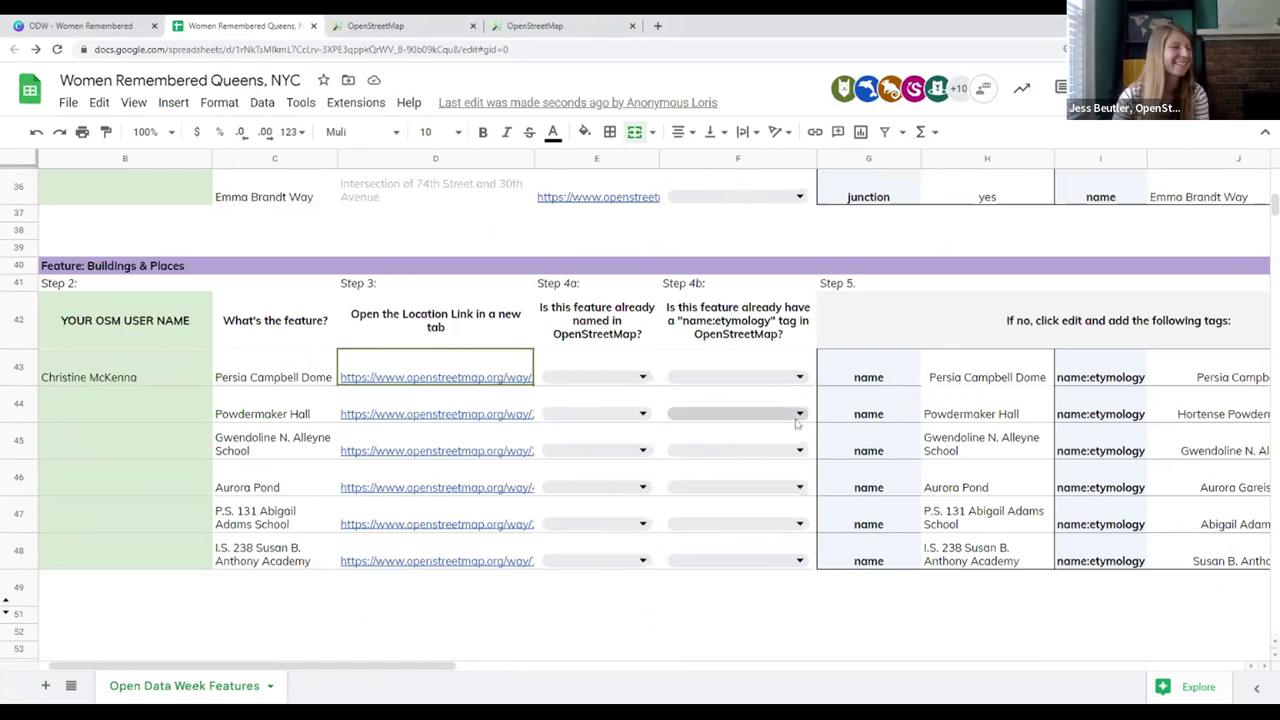
Inspect the Persia Campbell Dome name and name:etymology key and value cells
{"action": "left_click", "coordinate": [965, 388]}
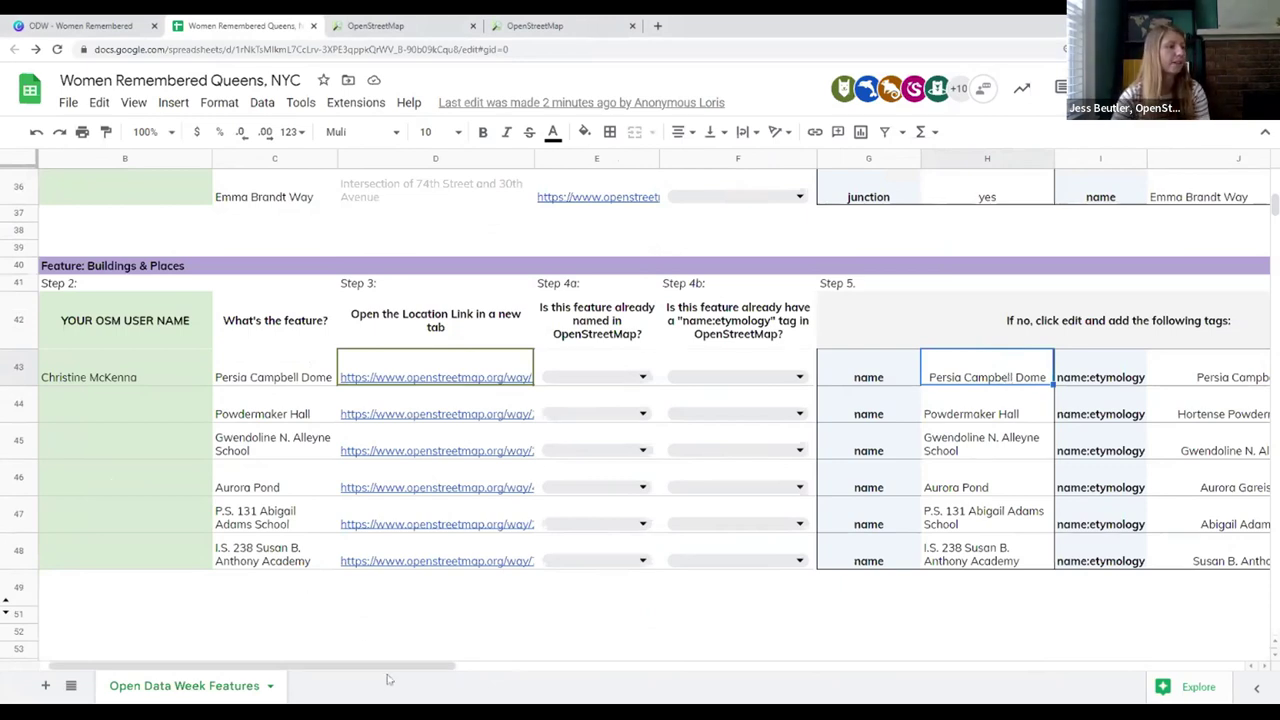
{"action": "left_click_drag", "start_coordinate": [395, 671], "coordinate": [540, 665]}
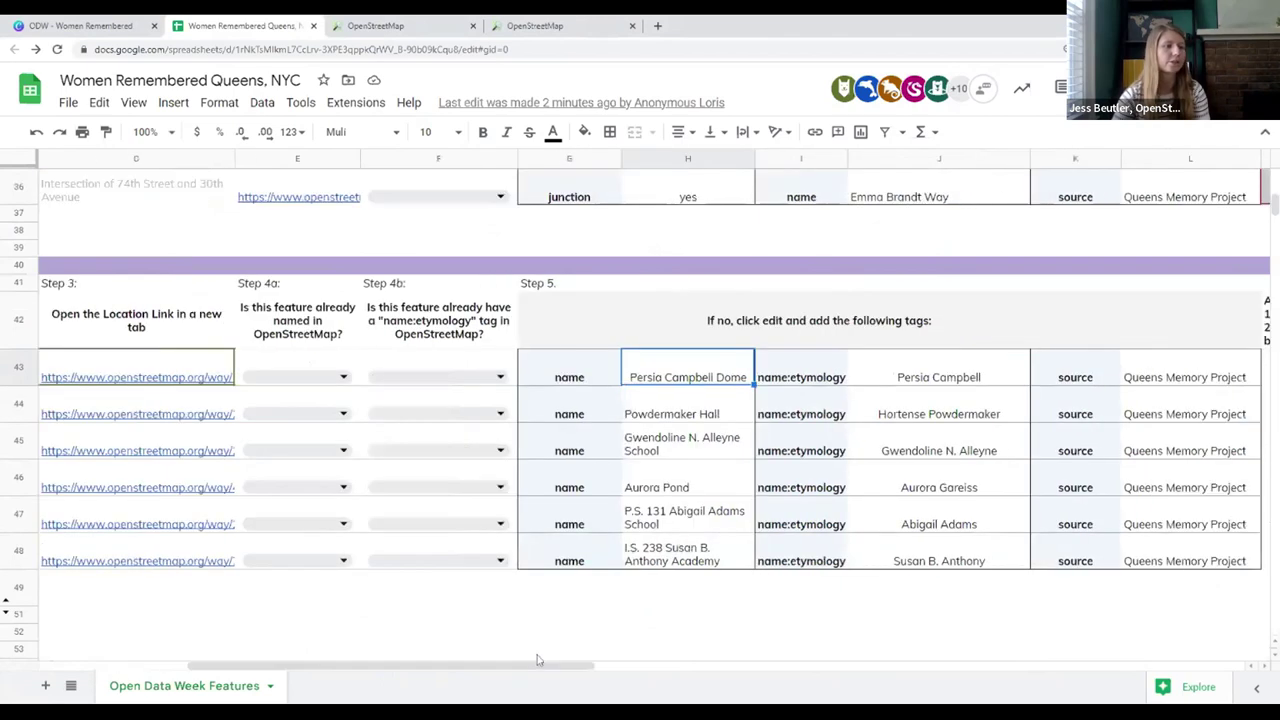
{"action": "left_click", "coordinate": [832, 390]}
{"action": "left_click", "coordinate": [895, 375]}
{"action": "left_click", "coordinate": [842, 385]}
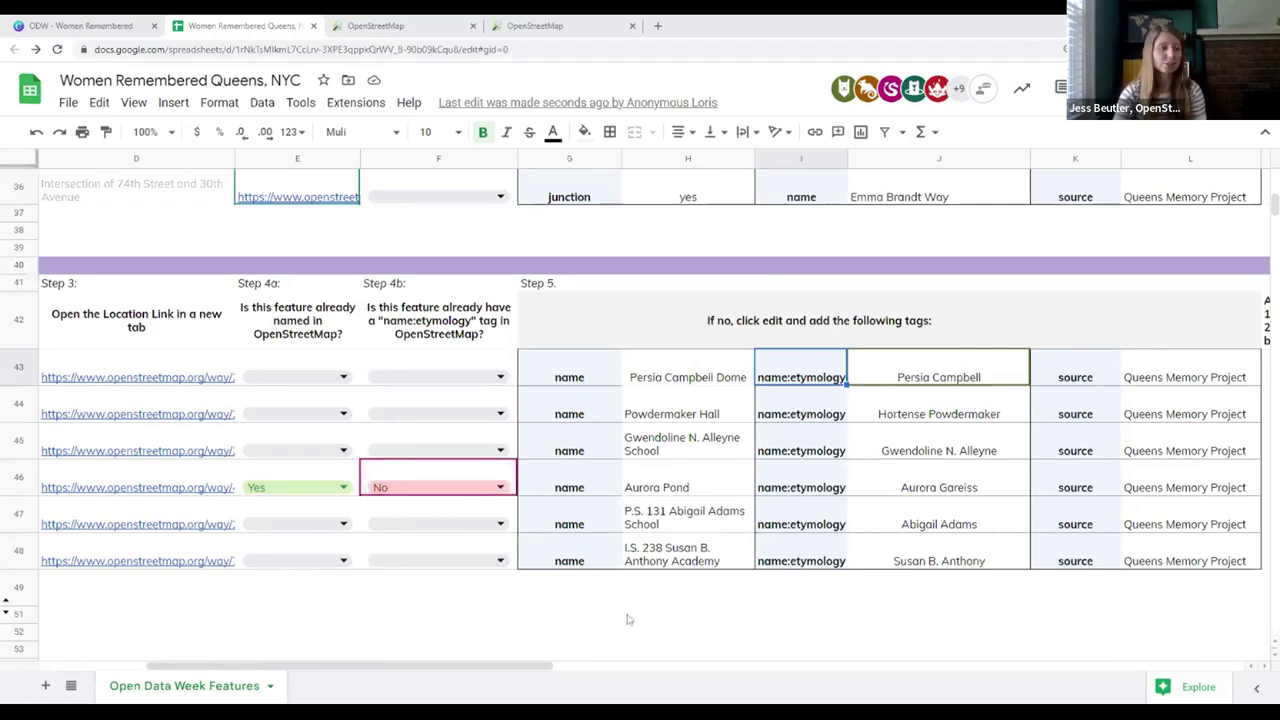
Scroll the Buildings & Places list down to the Powdermaker Hall row
{"action": "left_click_drag", "start_coordinate": [532, 673], "coordinate": [423, 661]}
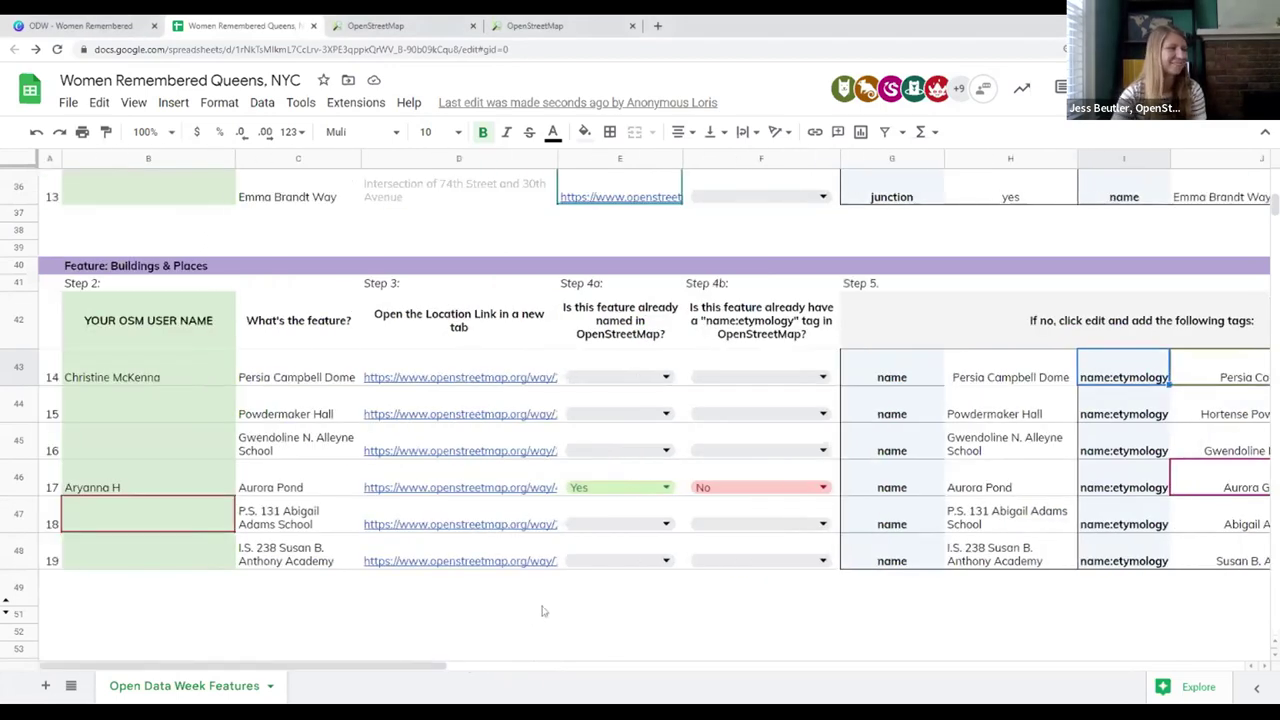
{"action": "scroll", "coordinate": [600, 590], "scroll_direction": "up", "scroll_amount": 5}
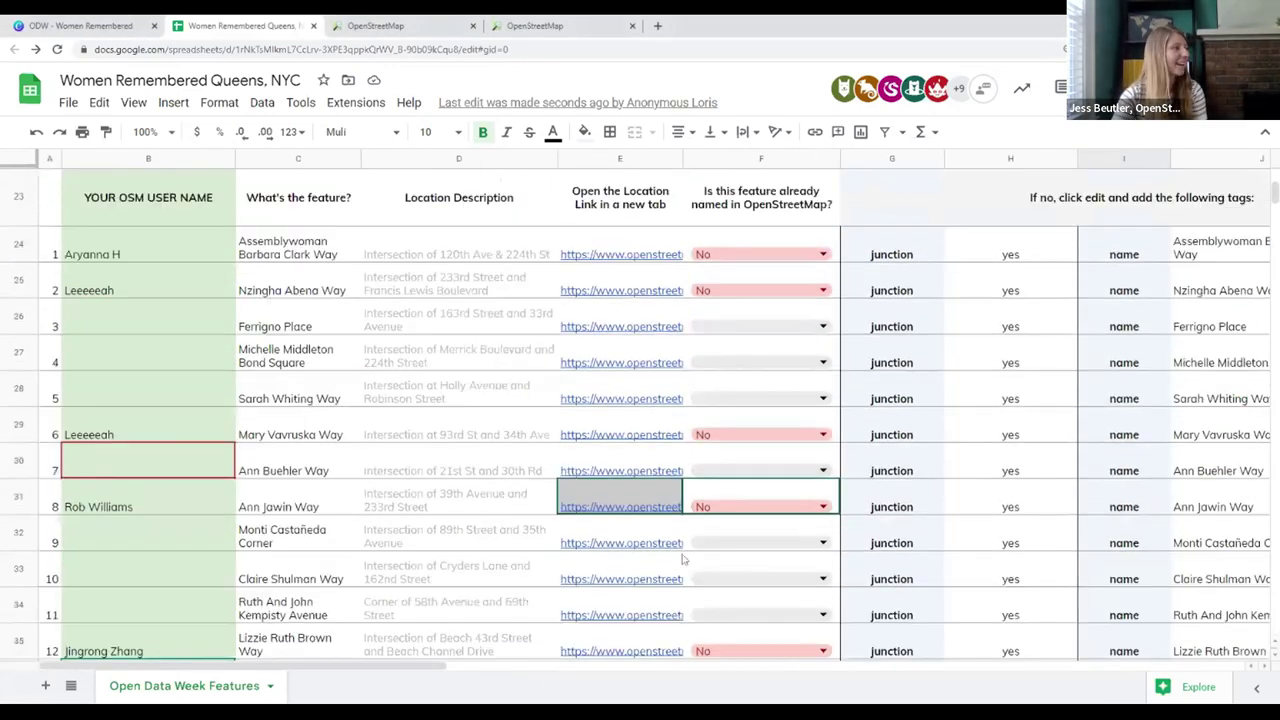
{"action": "scroll", "coordinate": [685, 562], "scroll_direction": "down", "scroll_amount": 1}
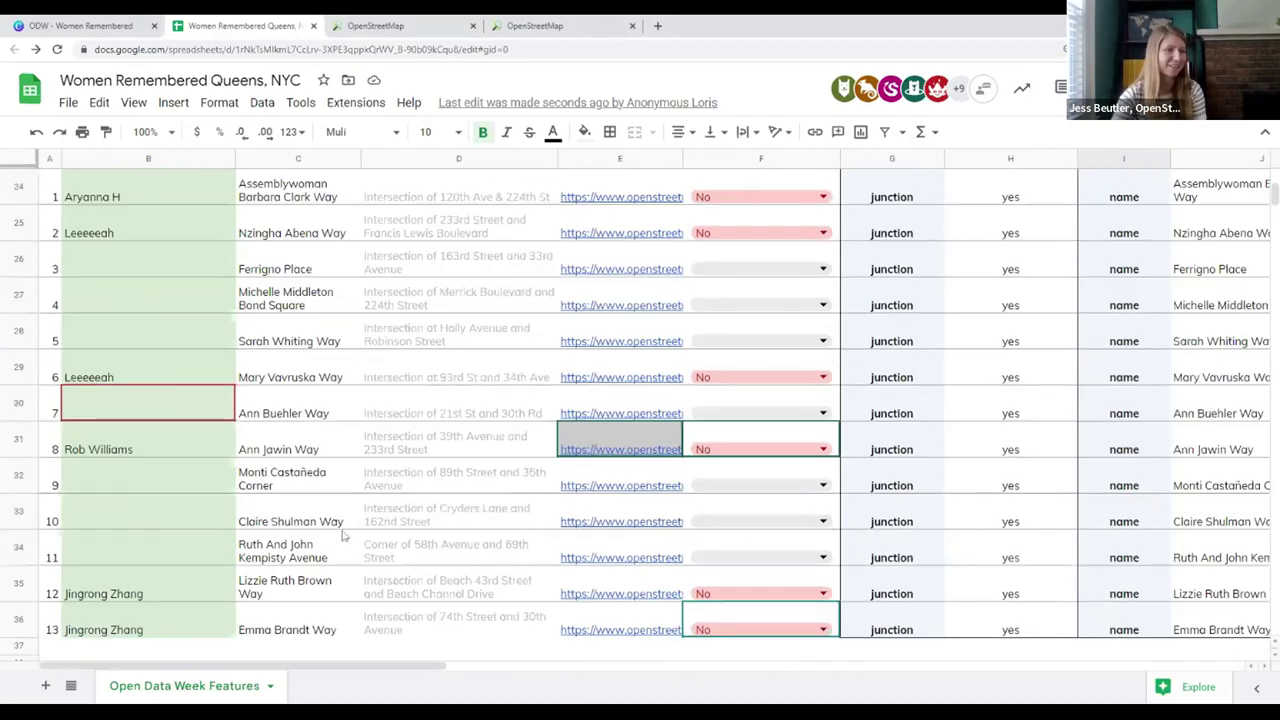
{"action": "scroll", "coordinate": [355, 546], "scroll_direction": "down", "scroll_amount": 1}
{"action": "scroll", "coordinate": [355, 546], "scroll_direction": "down", "scroll_amount": 5}
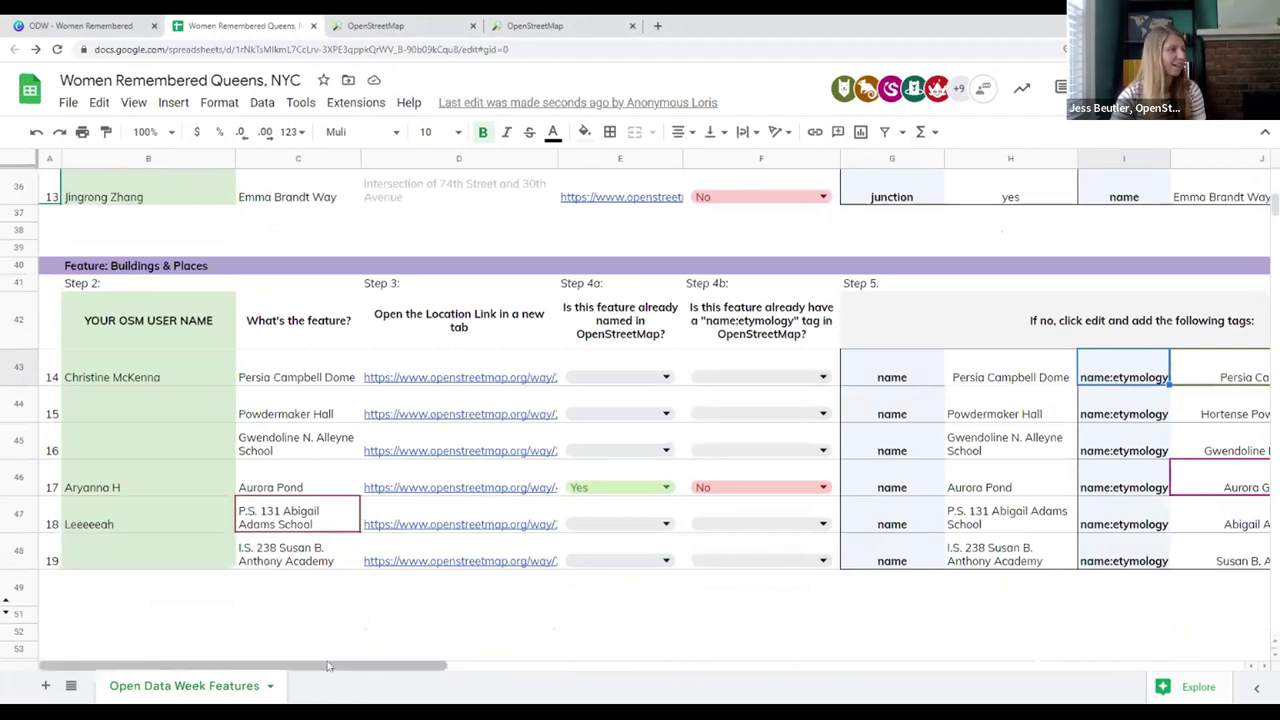
Enter your OSM user name in B44 for Powdermaker Hall and open its OpenStreetMap location link
{"action": "left_click", "coordinate": [172, 414]}
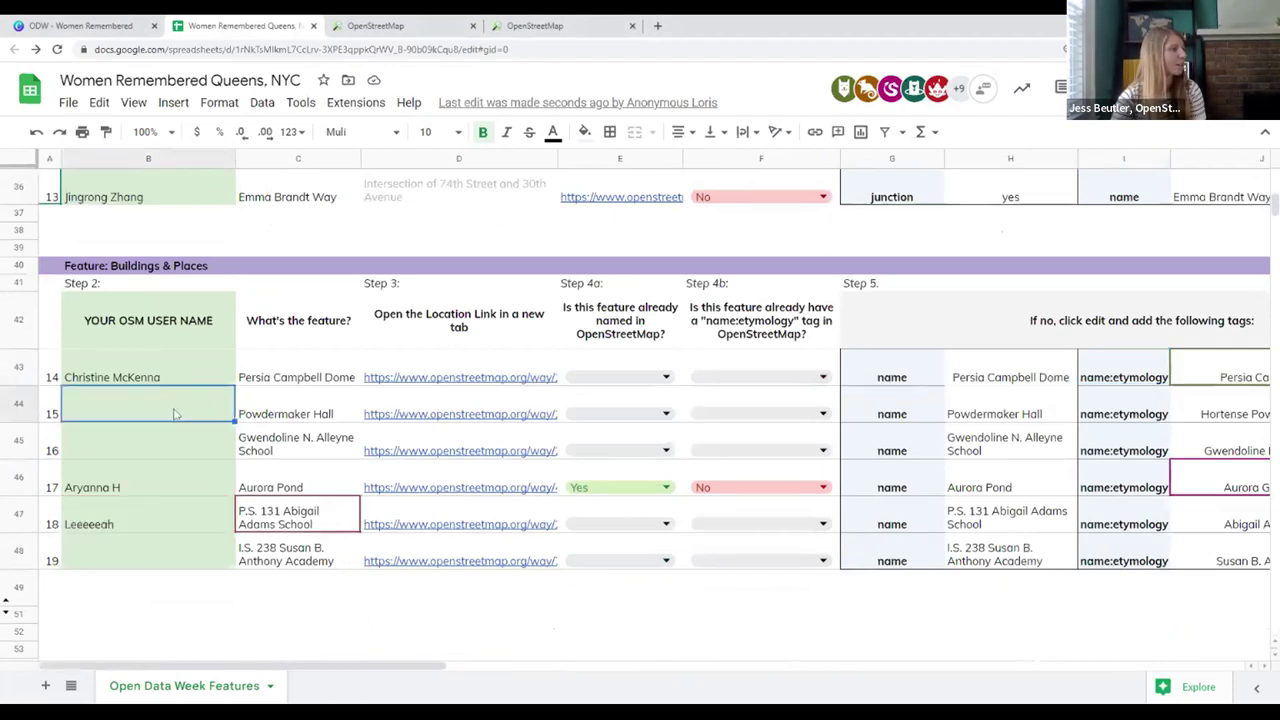
{"action": "type", "text": "jessbeutler"}
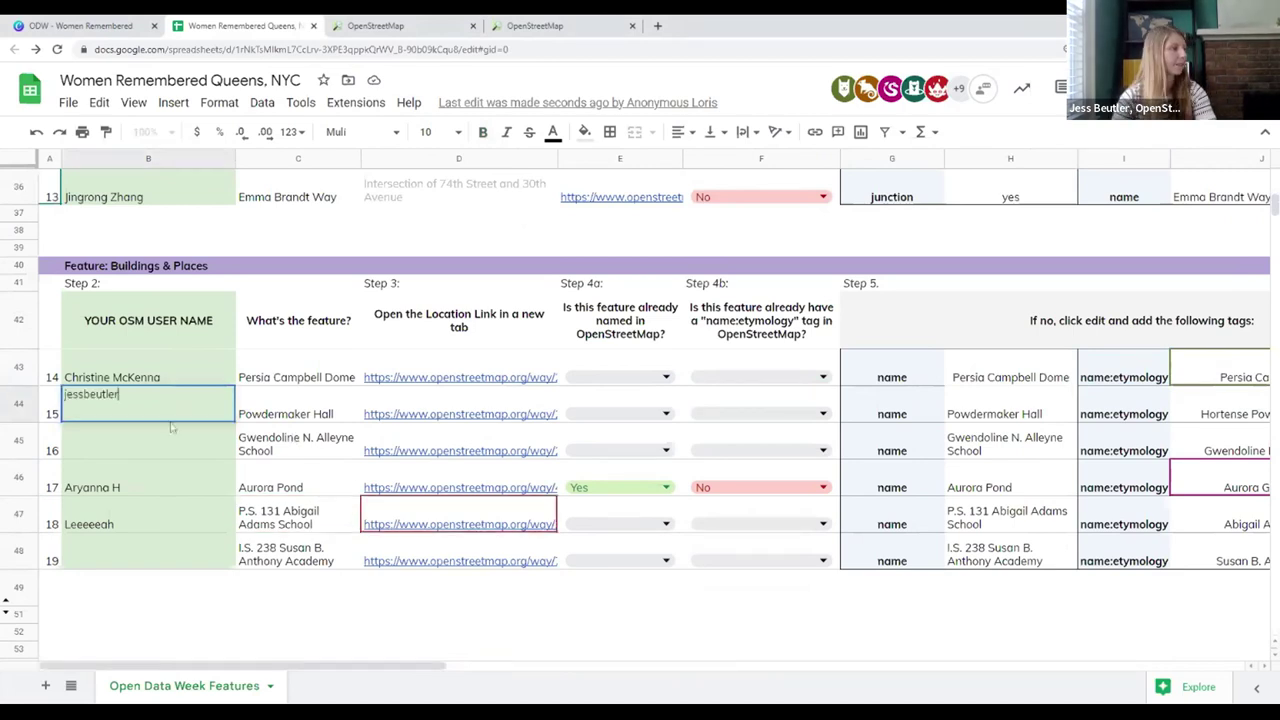
{"action": "key", "text": "Tab"}
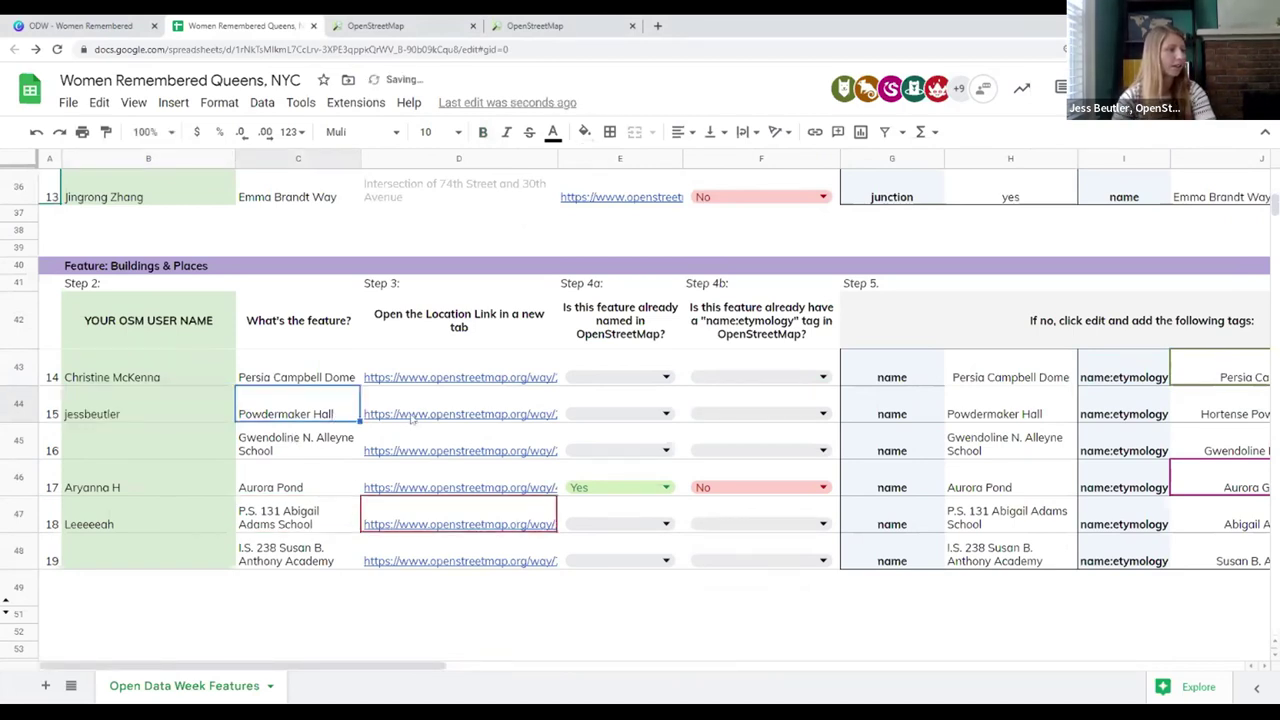
{"action": "left_click", "coordinate": [410, 418]}
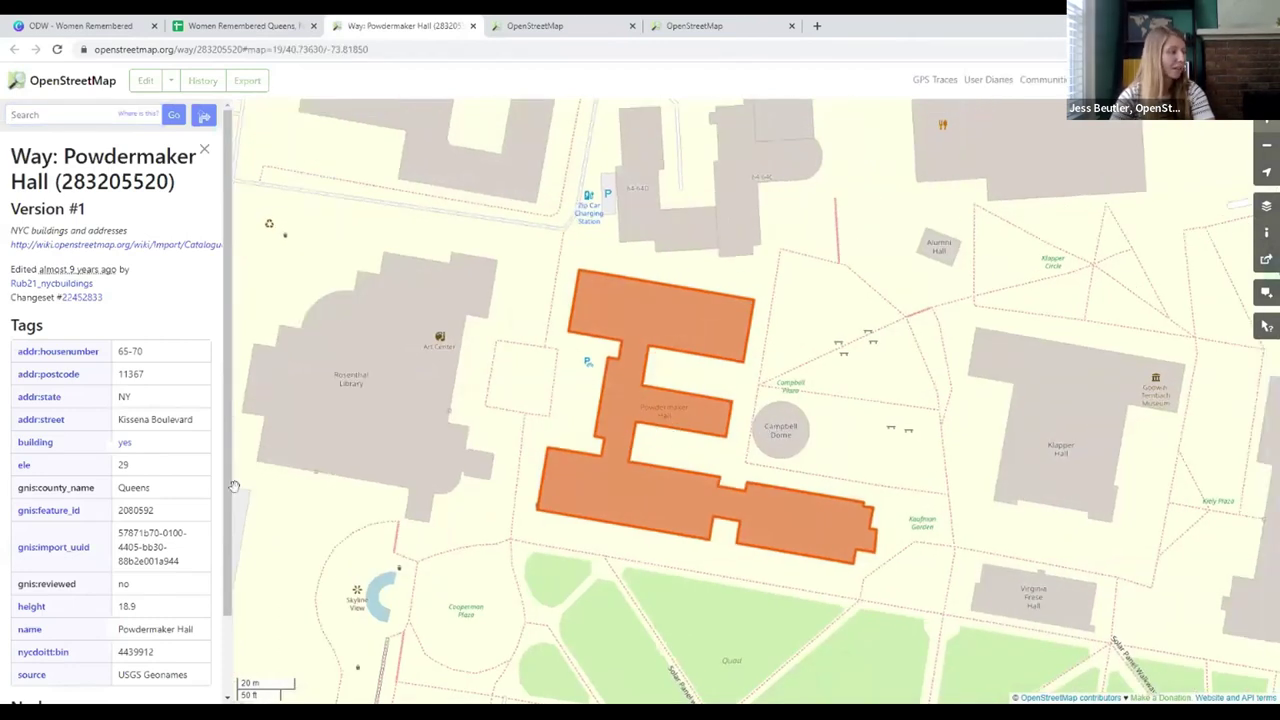
Confirm the building's name tag reads Powdermaker Hall and open it in the iD editor
{"action": "scroll", "coordinate": [171, 508], "scroll_direction": "down", "scroll_amount": 1}
{"action": "left_click_drag", "start_coordinate": [124, 538], "coordinate": [185, 548]}
{"action": "left_click", "coordinate": [185, 548]}
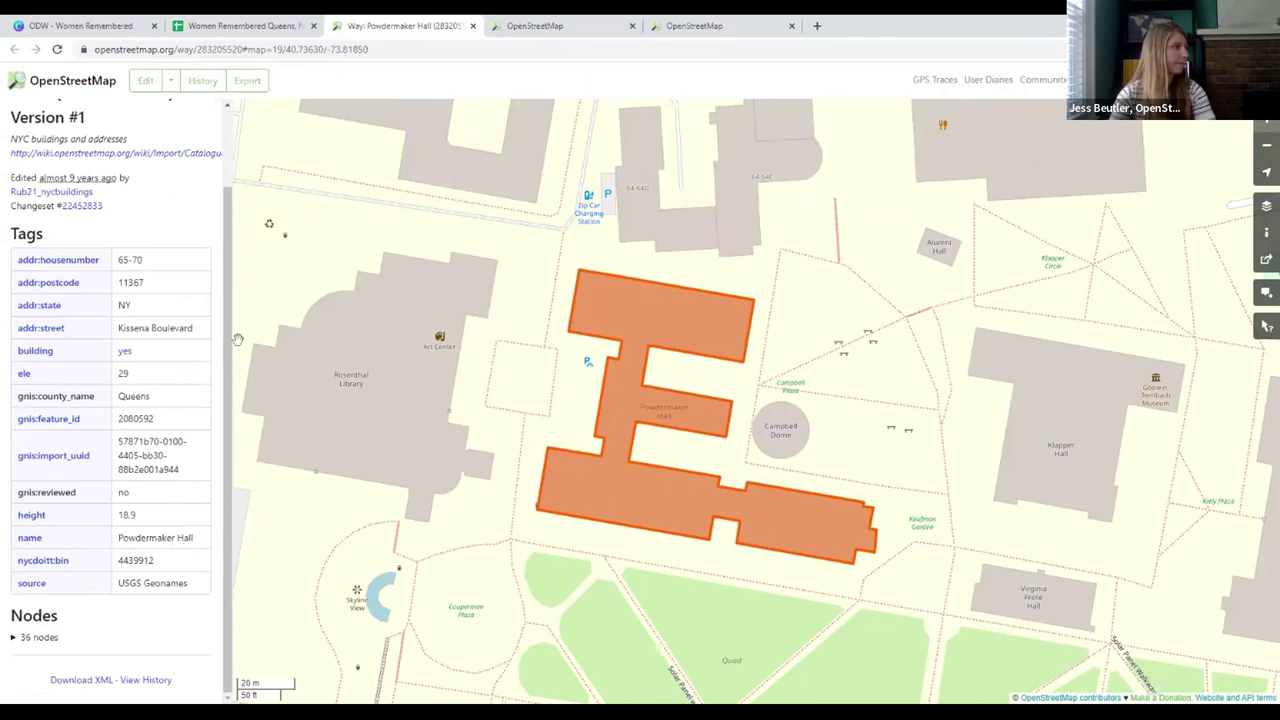
{"action": "left_click", "coordinate": [172, 82]}
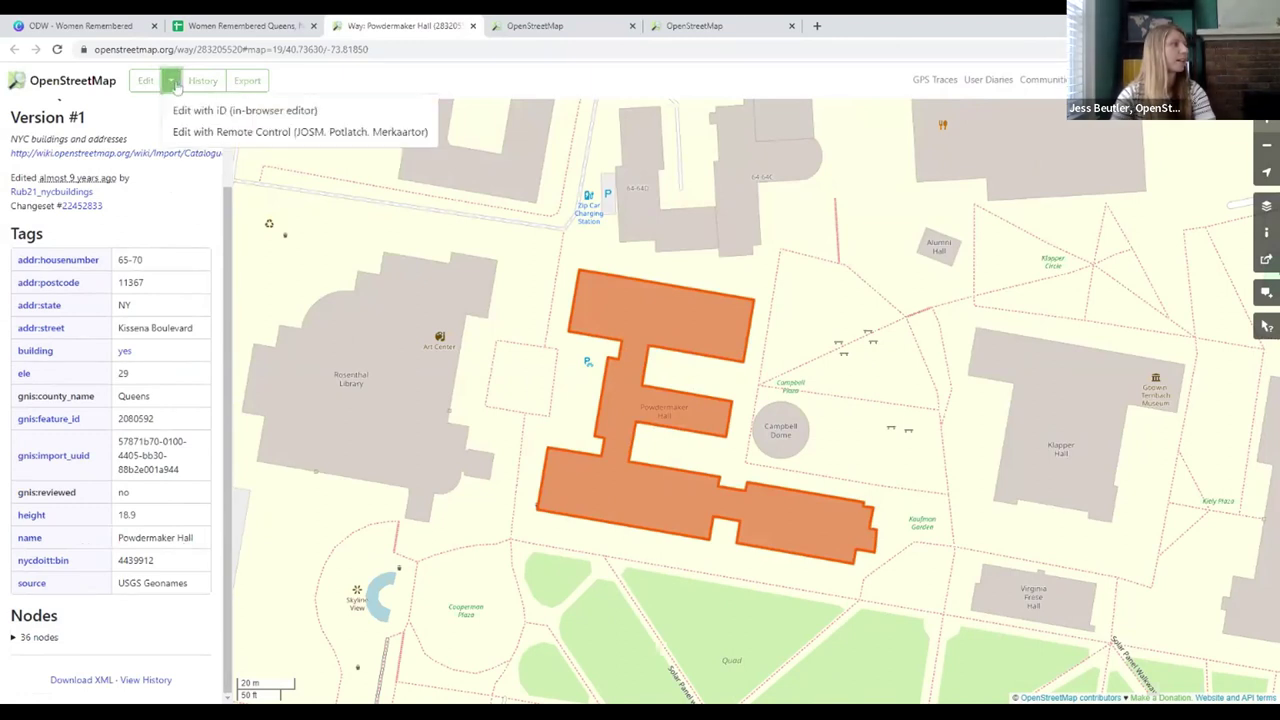
{"action": "left_click", "coordinate": [184, 111]}
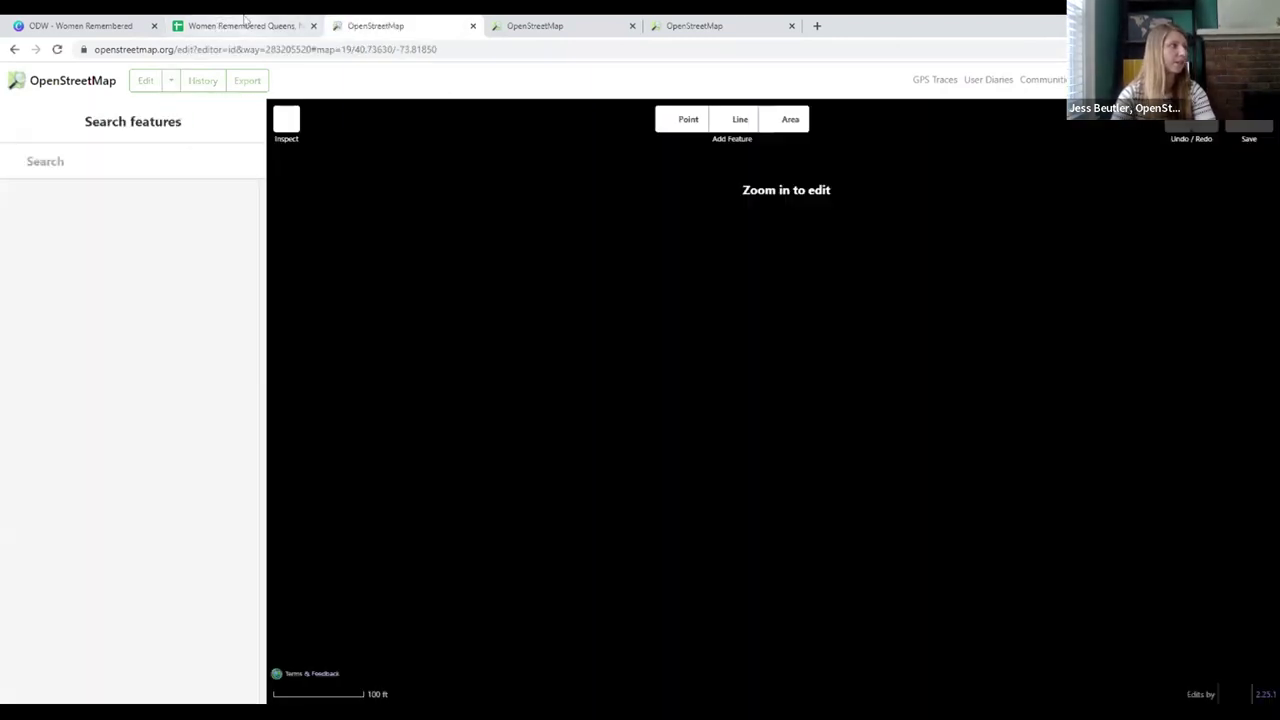
Mark Powdermaker Hall as already named by setting E44 to Yes in the tracking sheet
{"action": "left_click", "coordinate": [220, 25]}
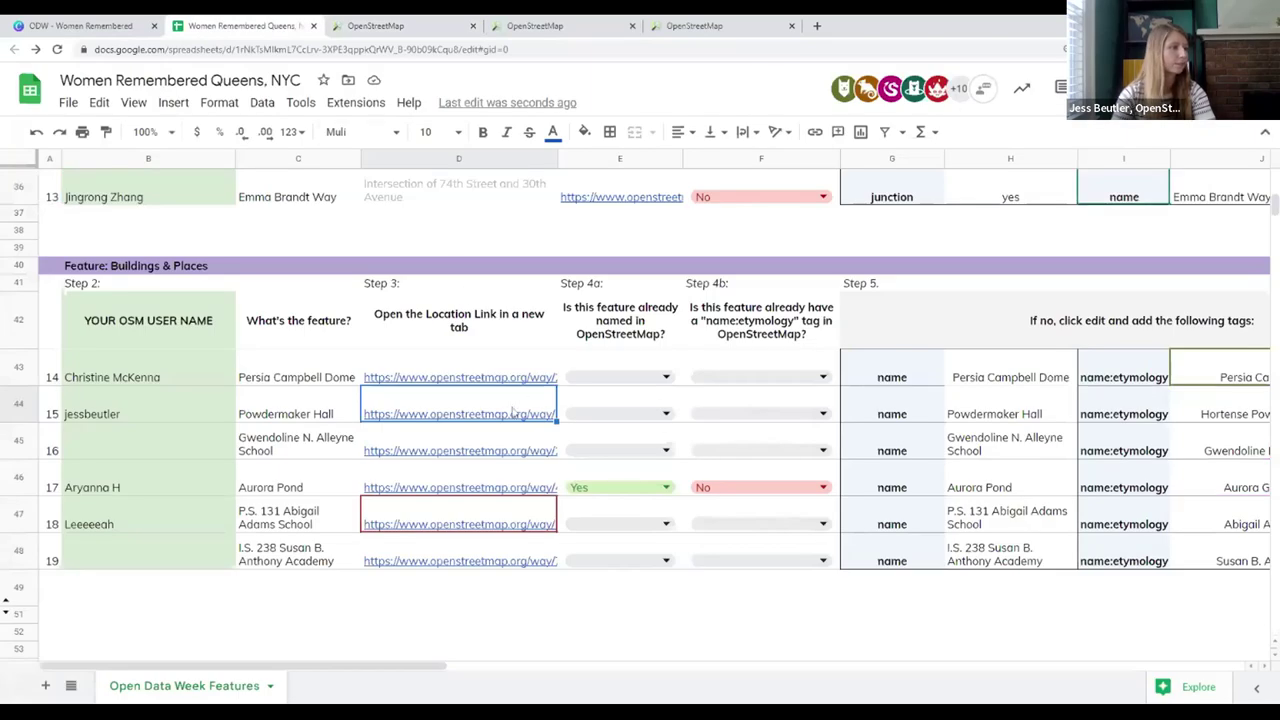
{"action": "left_click", "coordinate": [657, 415]}
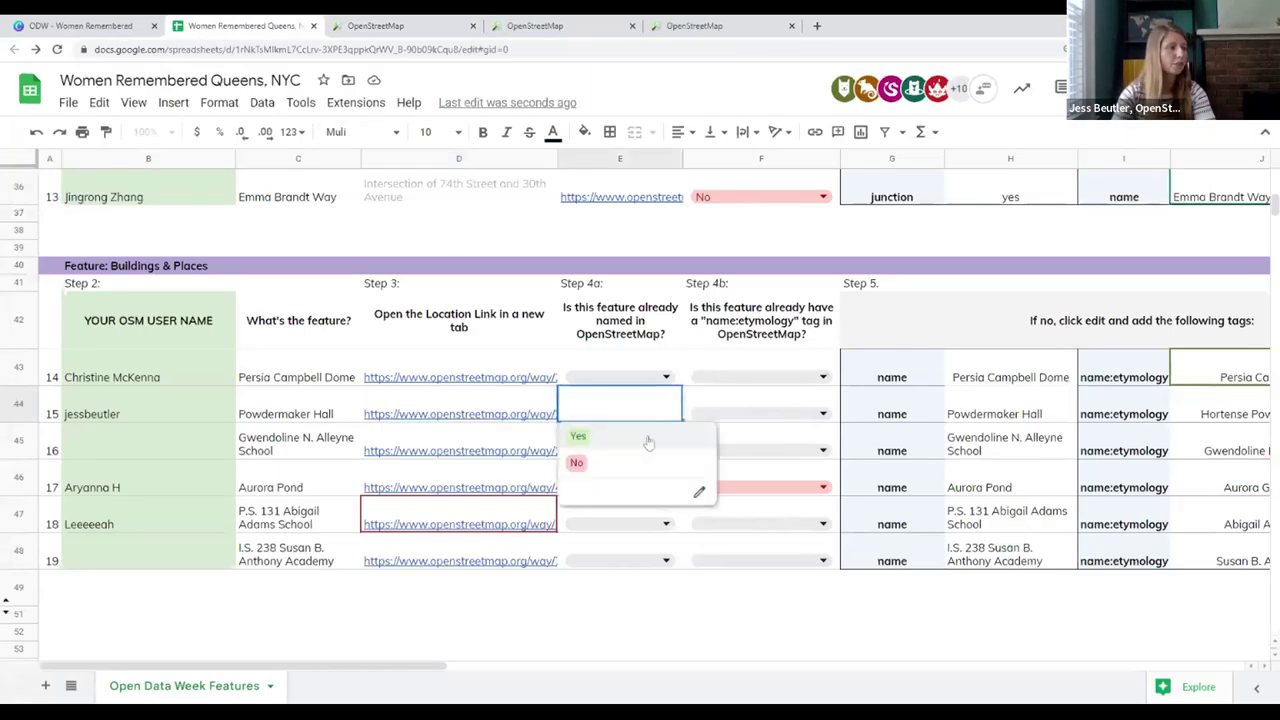
{"action": "left_click", "coordinate": [650, 438]}
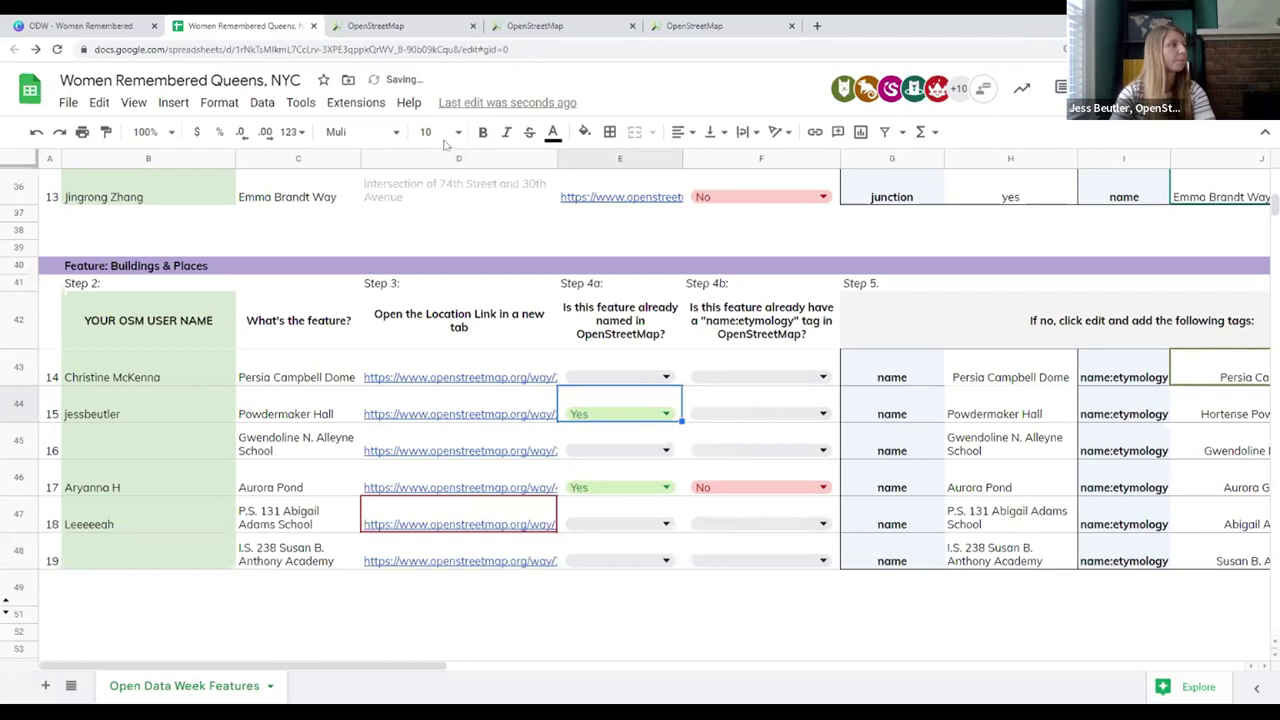
{"action": "left_click", "coordinate": [440, 23]}
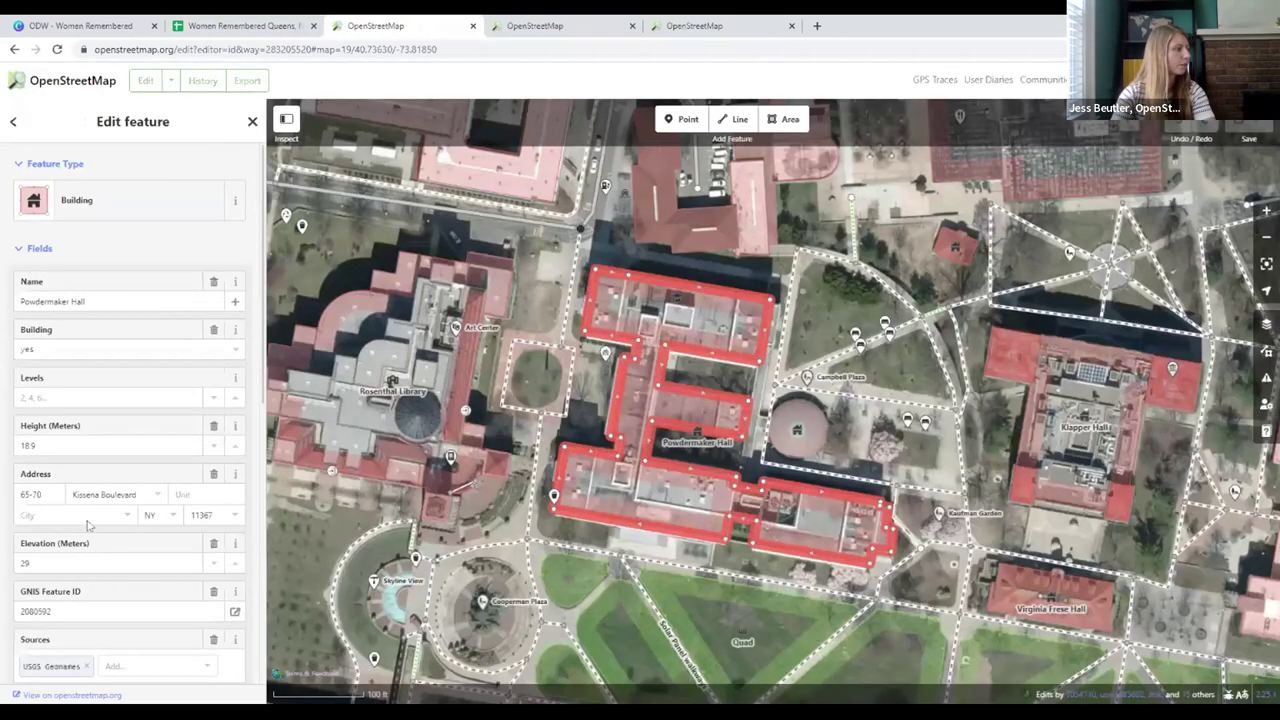
Record No for name:etymology in F44 and copy the Hortense Powdermaker value from J44
{"action": "scroll", "coordinate": [133, 400], "scroll_direction": "down", "scroll_amount": 5}
{"action": "scroll", "coordinate": [133, 400], "scroll_direction": "down", "scroll_amount": 1}
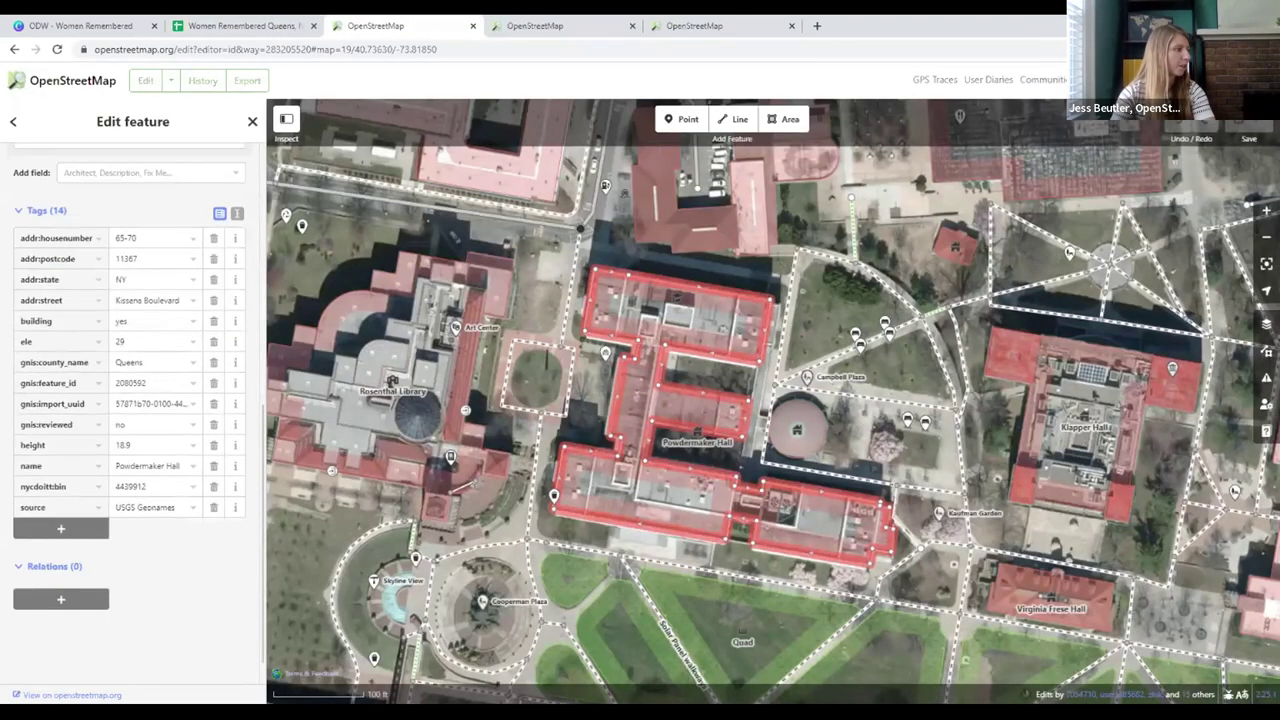
{"action": "left_click", "coordinate": [245, 26]}
{"action": "double_click", "coordinate": [703, 418]}
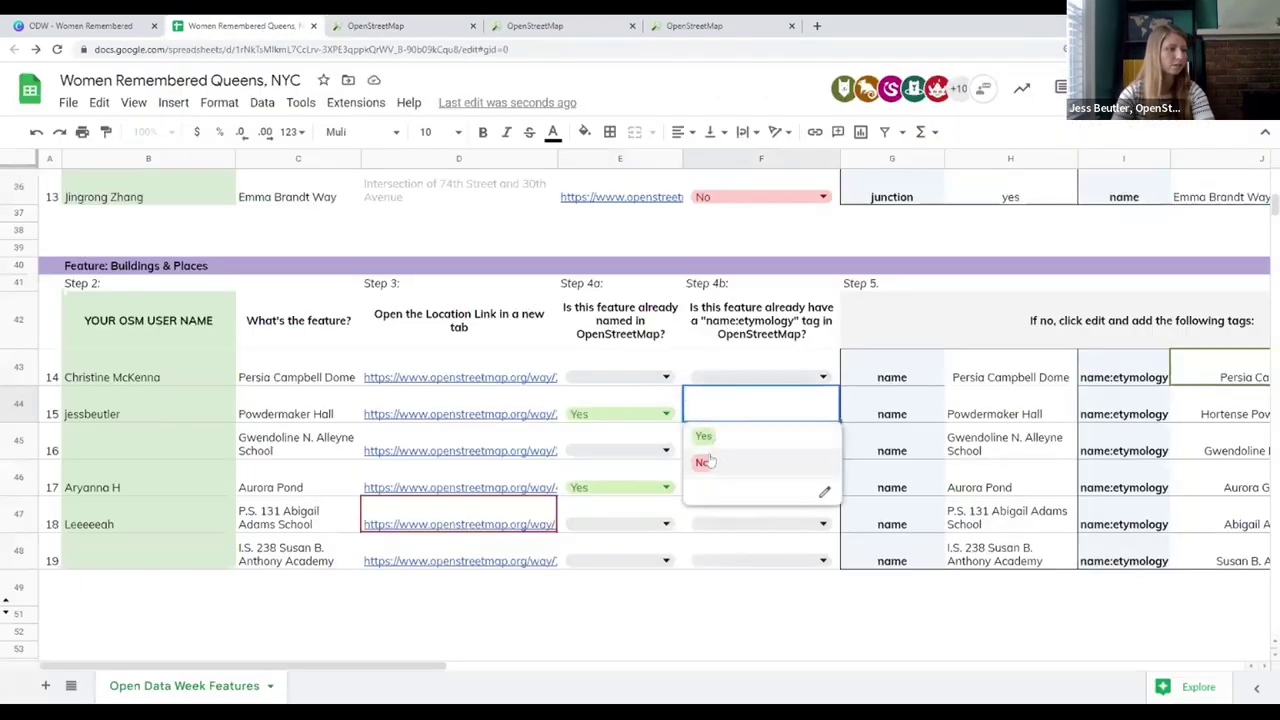
{"action": "left_click", "coordinate": [702, 462]}
{"action": "scroll", "coordinate": [600, 420], "scroll_direction": "right", "scroll_amount": 5}
{"action": "left_click", "coordinate": [502, 420]}
{"action": "left_click", "coordinate": [748, 414]}
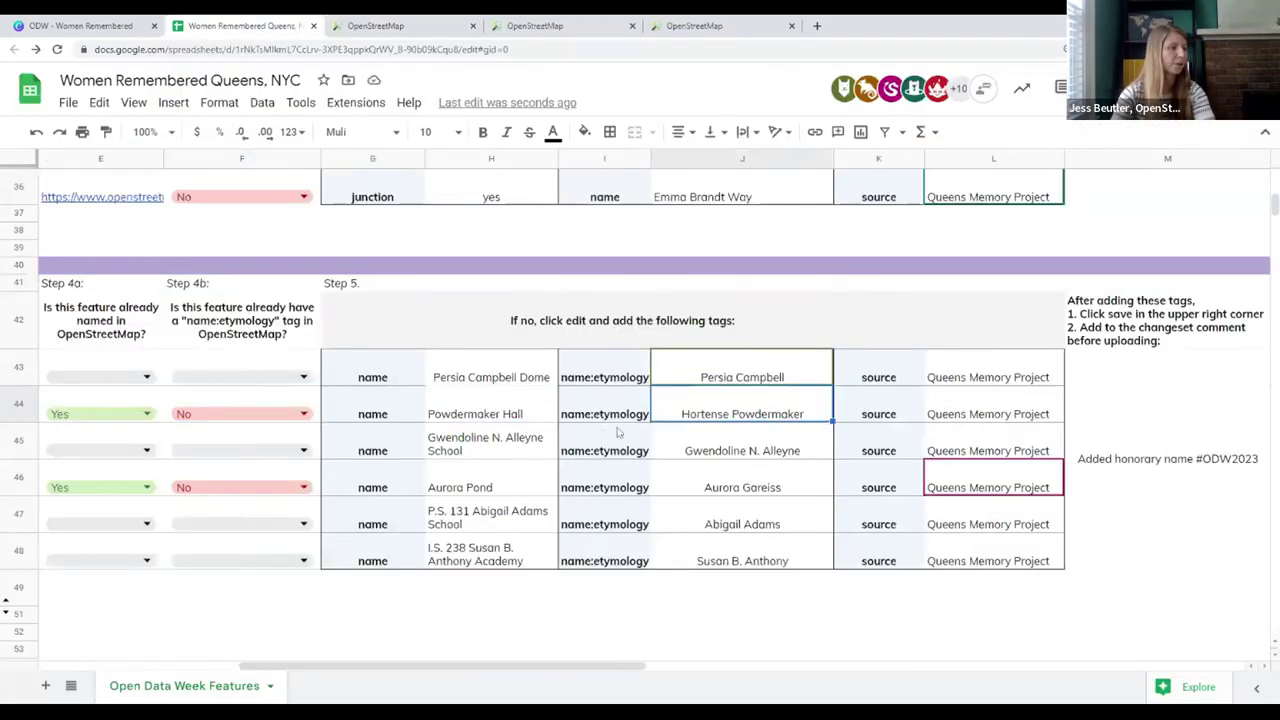
Add a name:etymology tag with the pasted value Hortense Powdermaker to the building
{"action": "left_click", "coordinate": [410, 20]}
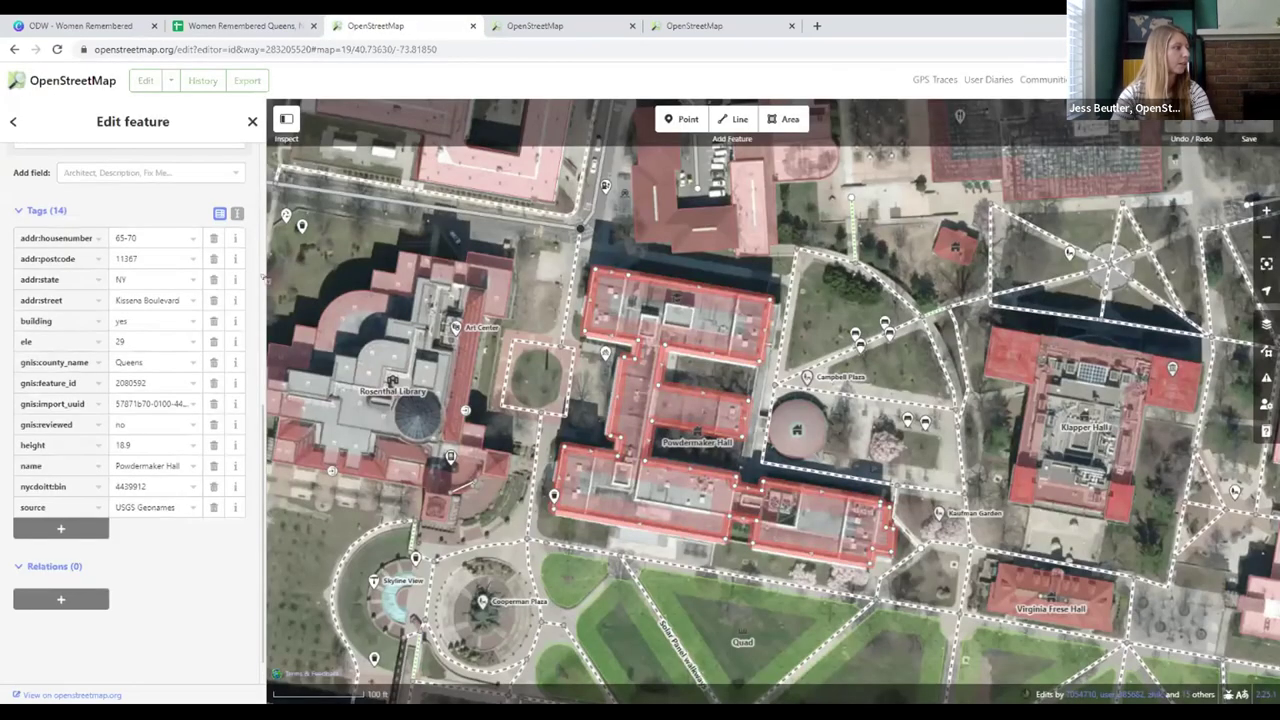
{"action": "left_click", "coordinate": [61, 528]}
{"action": "type", "text": "name:et"}
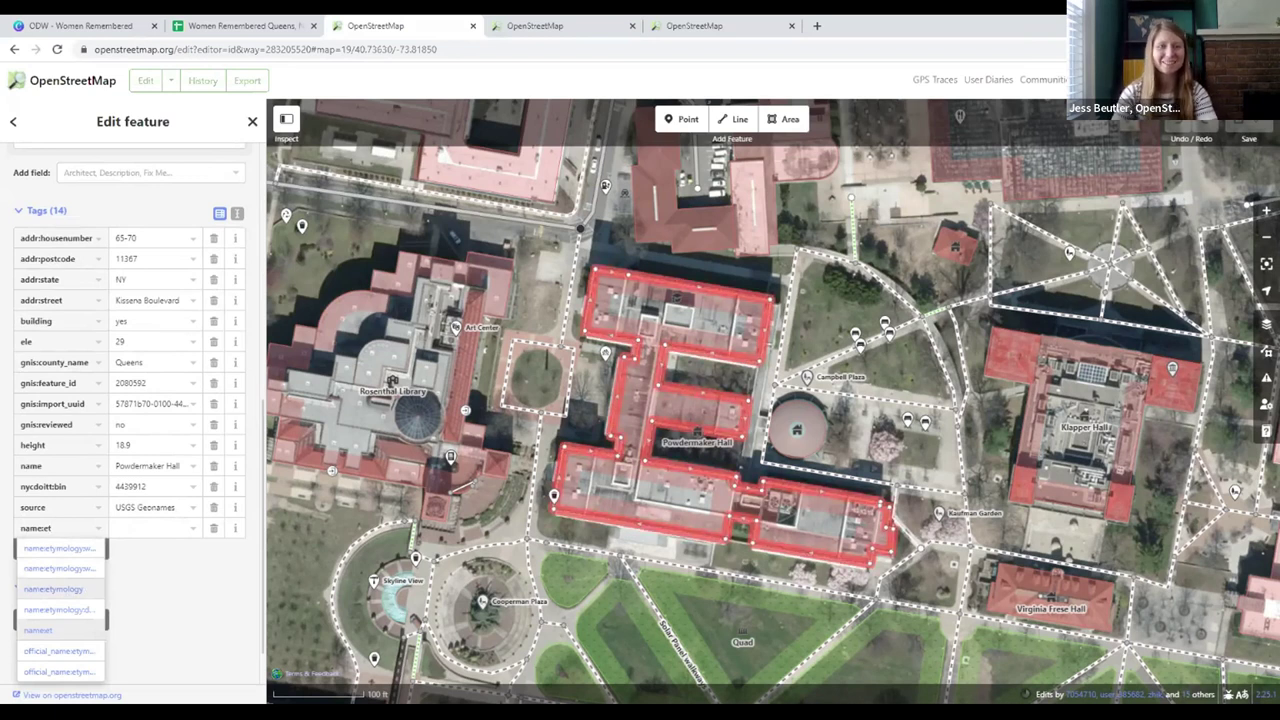
{"action": "left_click", "coordinate": [84, 600]}
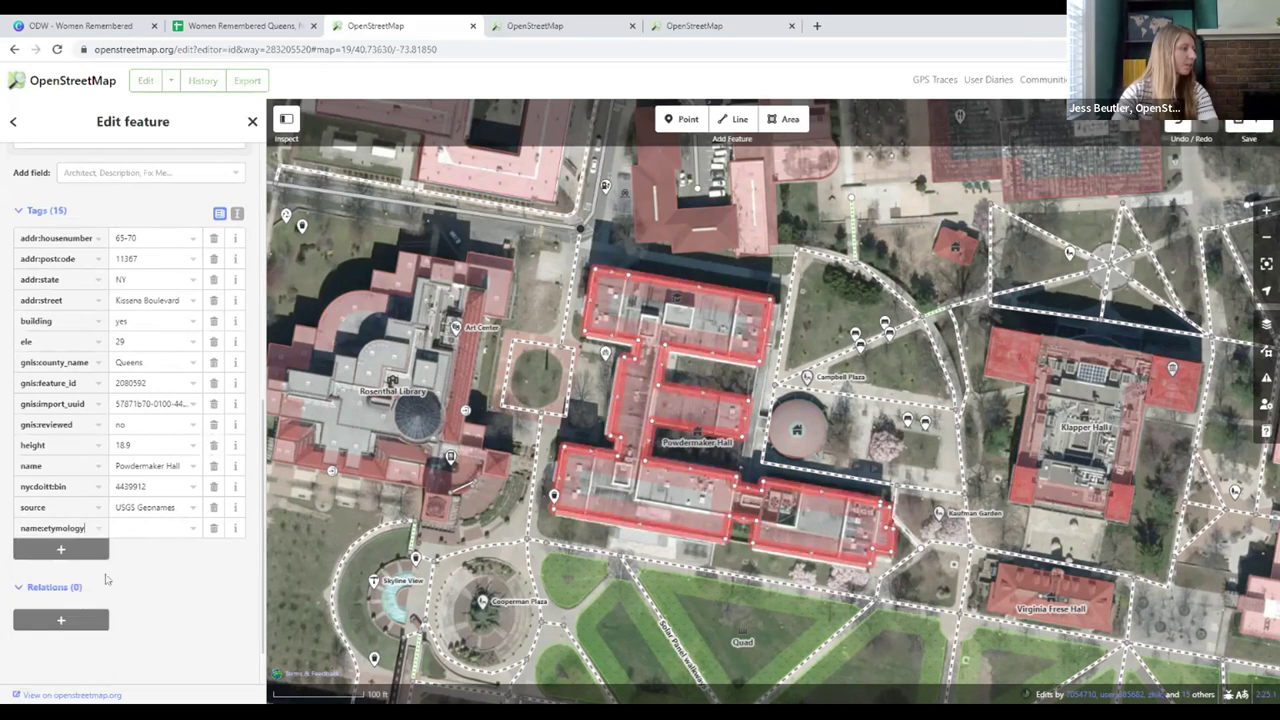
{"action": "key", "text": "ctrl+shift+Tab"}
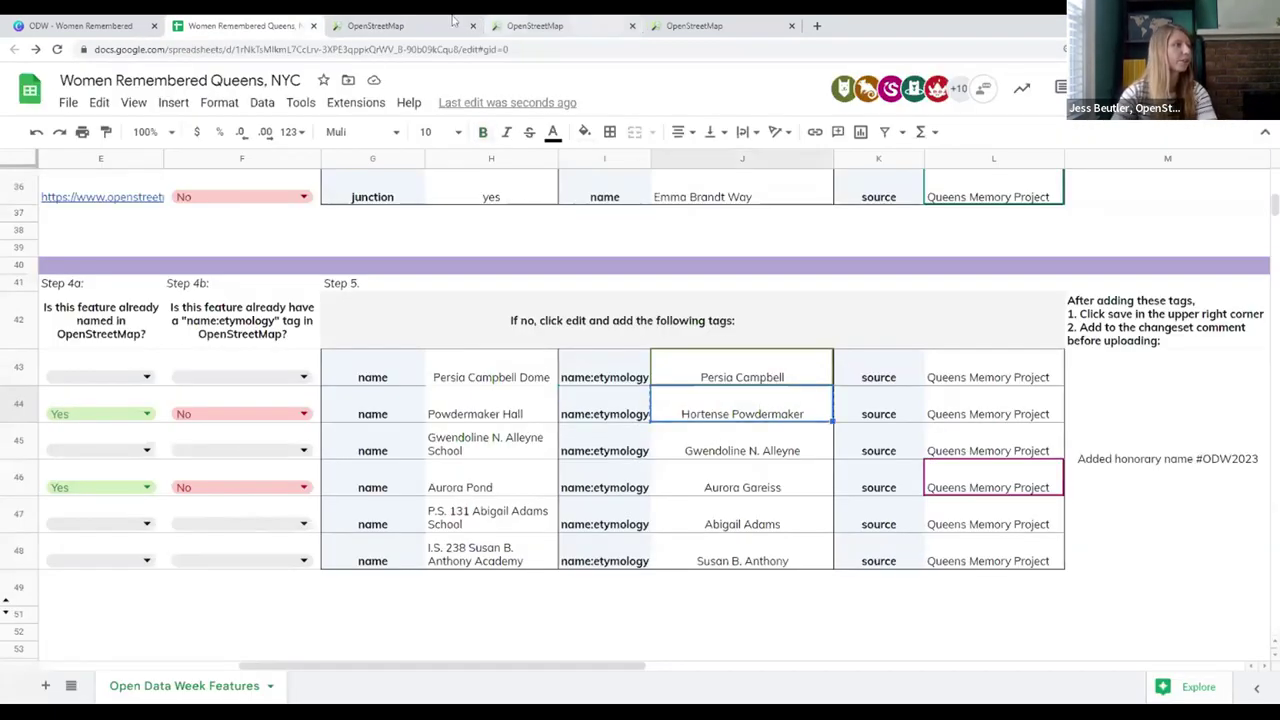
{"action": "left_click", "coordinate": [455, 22]}
{"action": "key", "text": "ctrl+v"}
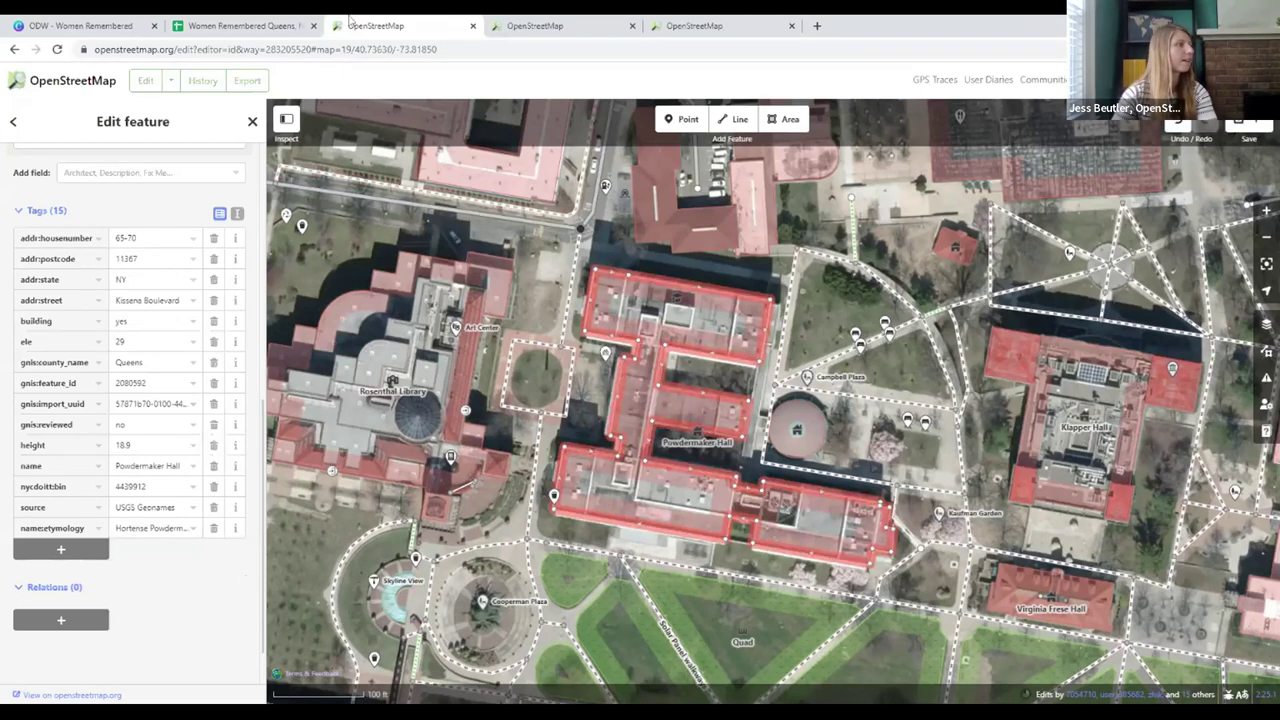
Remove the extra empty source_ref tag row from the building's tags
{"action": "key", "text": "ctrl+shift+Tab"}
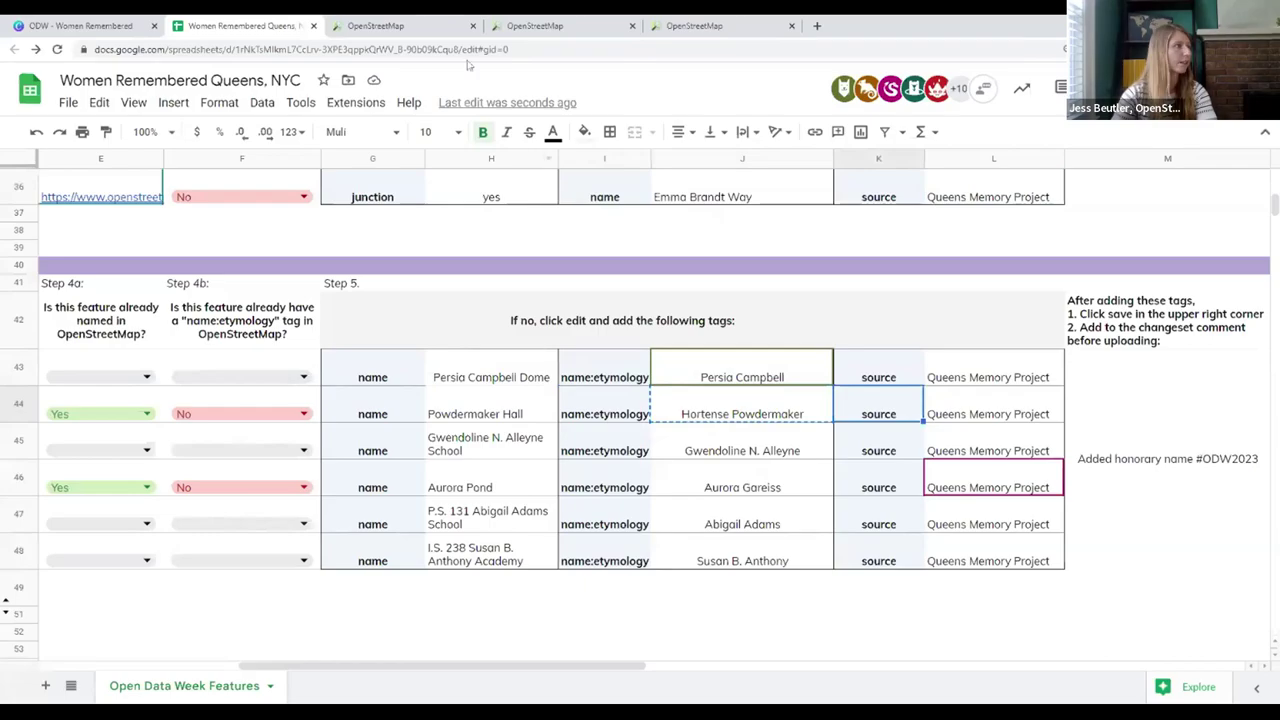
{"action": "left_click", "coordinate": [430, 27]}
{"action": "left_click", "coordinate": [81, 556]}
{"action": "type", "text": "source_ref"}
{"action": "key", "text": "Tab"}
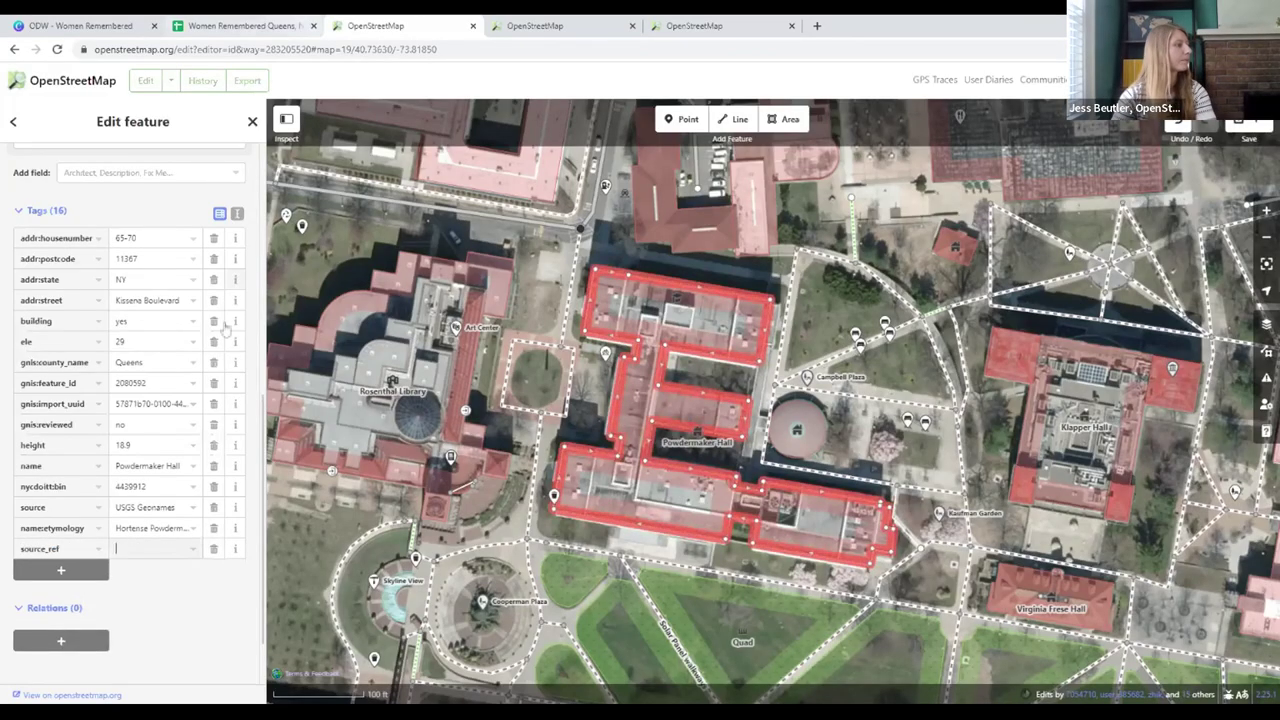
{"action": "key", "text": "BackSpace"}
{"action": "key", "text": "BackSpace"}
{"action": "key", "text": "BackSpace"}
{"action": "key", "text": "BackSpace"}
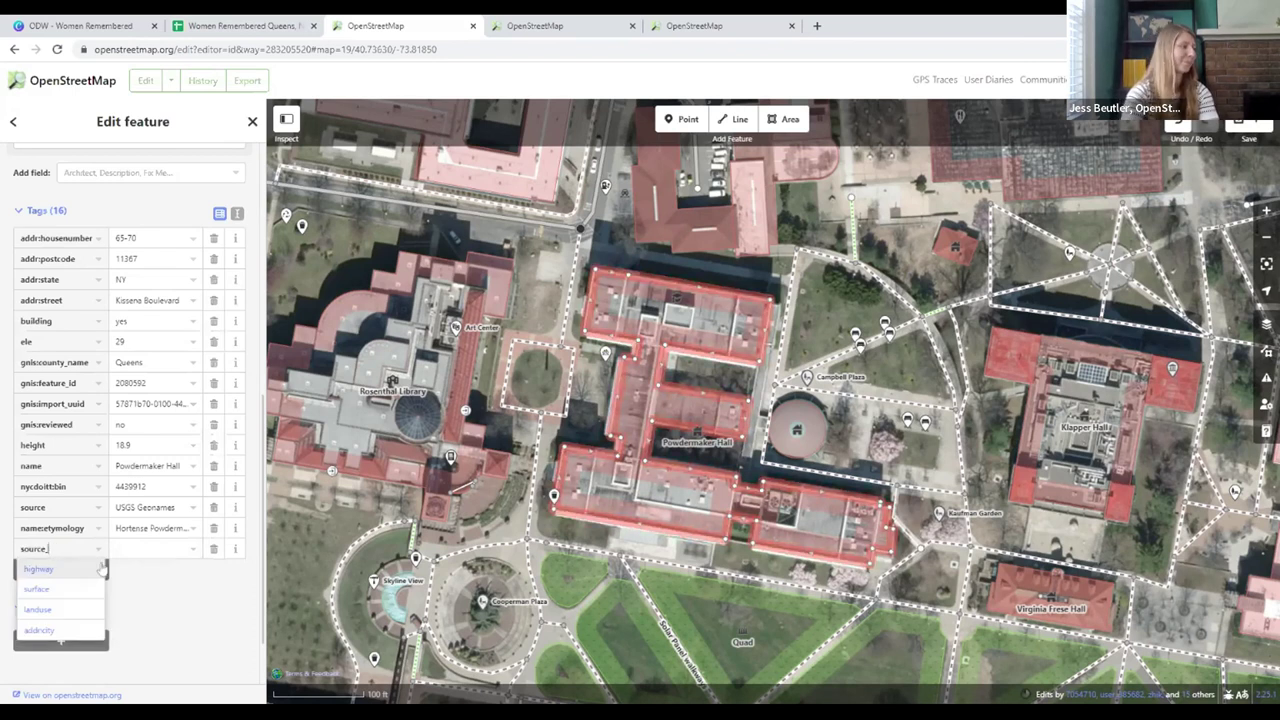
{"action": "key", "text": "Tab"}
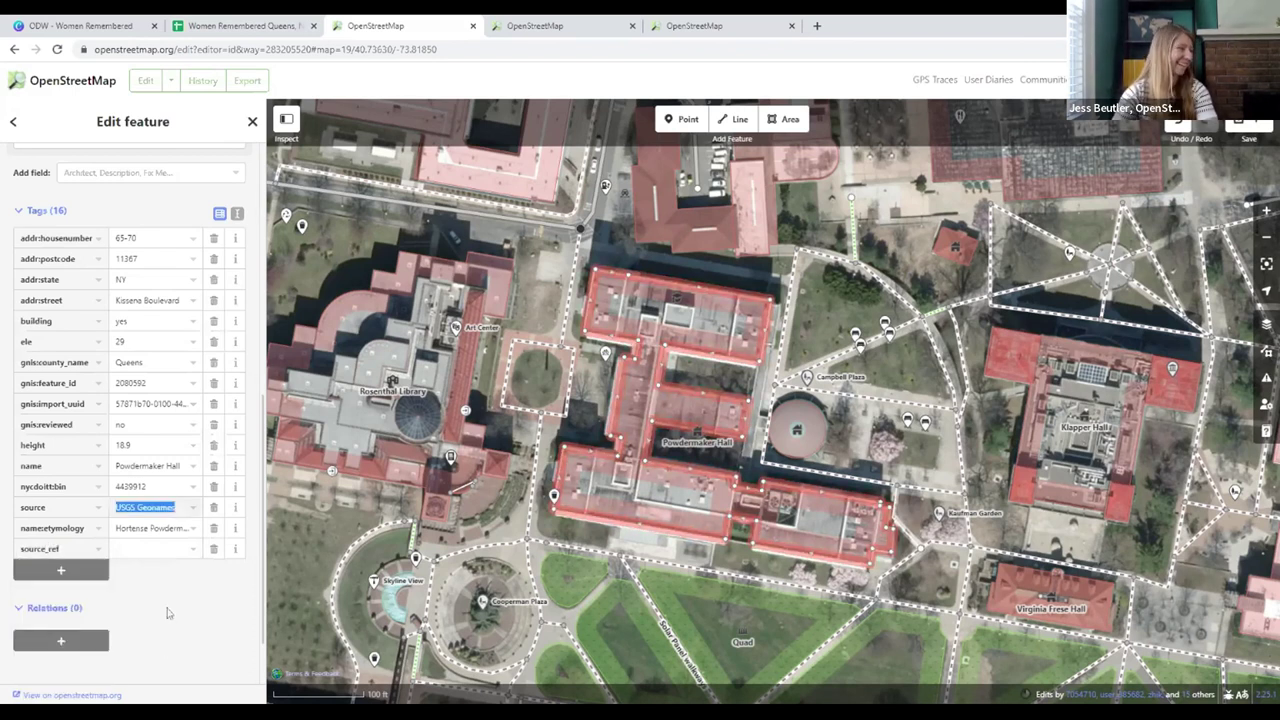
{"action": "key", "text": "shift+Tab"}
{"action": "key", "text": "BackSpace"}
{"action": "key", "text": "BackSpace"}
{"action": "key", "text": "BackSpace"}
{"action": "key", "text": "BackSpace"}
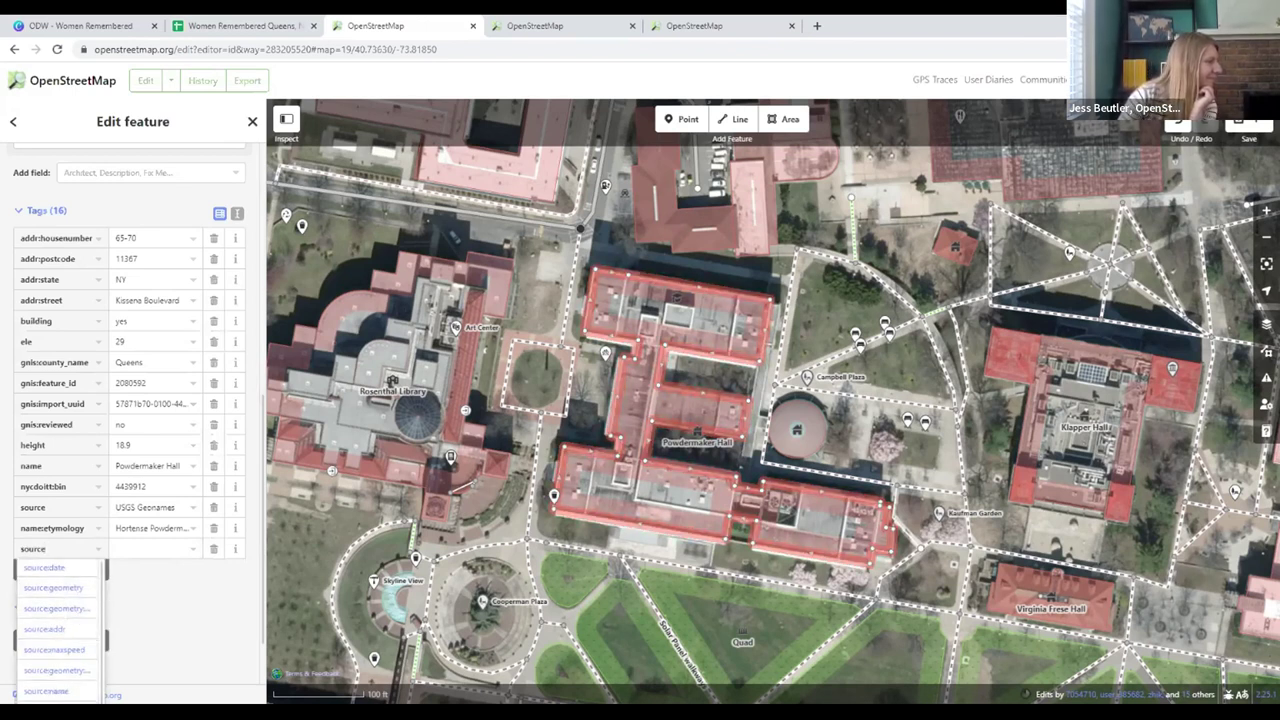
{"action": "key", "text": "Tab"}
{"action": "left_click", "coordinate": [98, 552]}
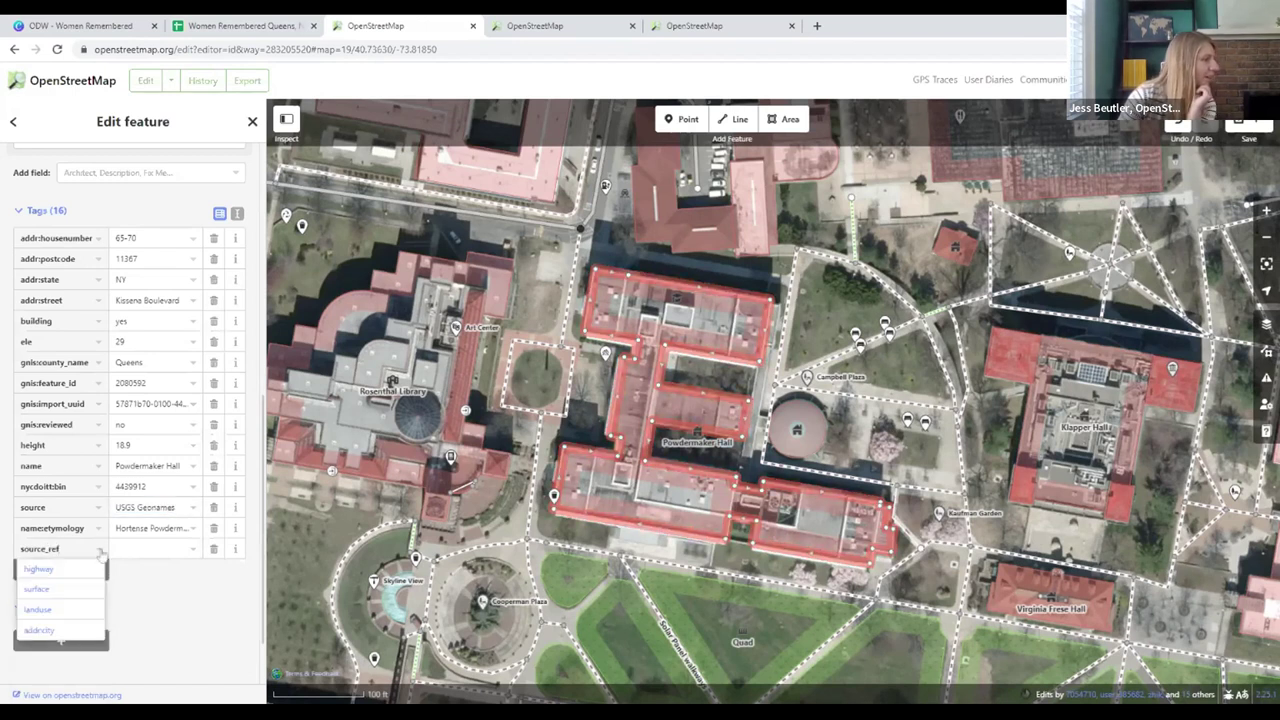
{"action": "left_click", "coordinate": [213, 549]}
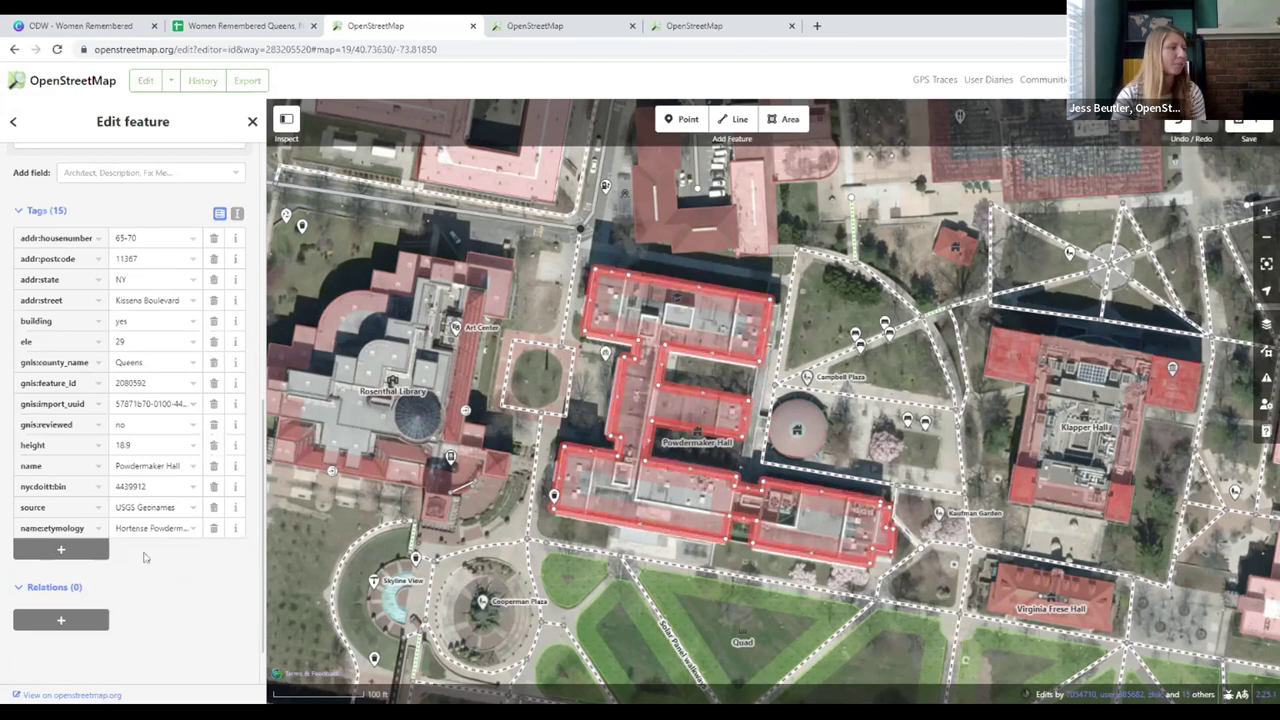
Start the upload and copy the suggested changeset comment 'Added honorary name #ODW2023' from the sheet
{"action": "left_click", "coordinate": [1240, 127]}
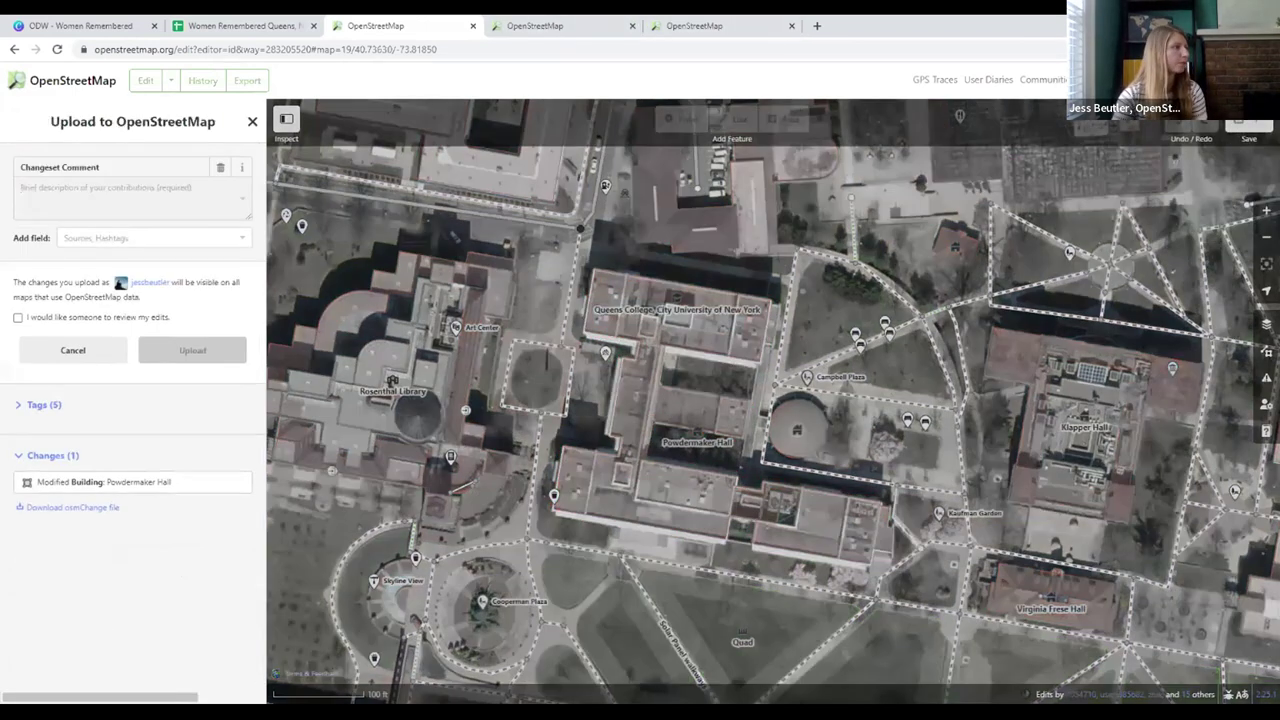
{"action": "key", "text": "ctrl+Tab"}
{"action": "key", "text": "ctrl+Tab"}
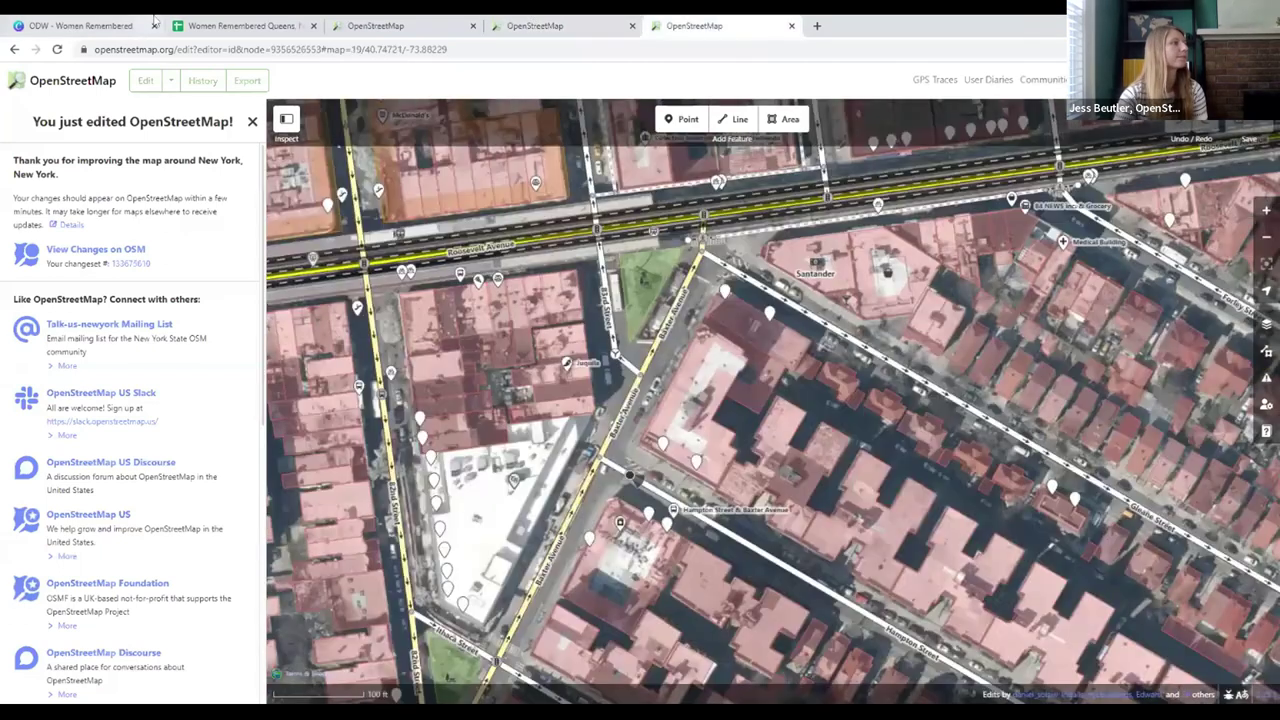
{"action": "left_click", "coordinate": [195, 25]}
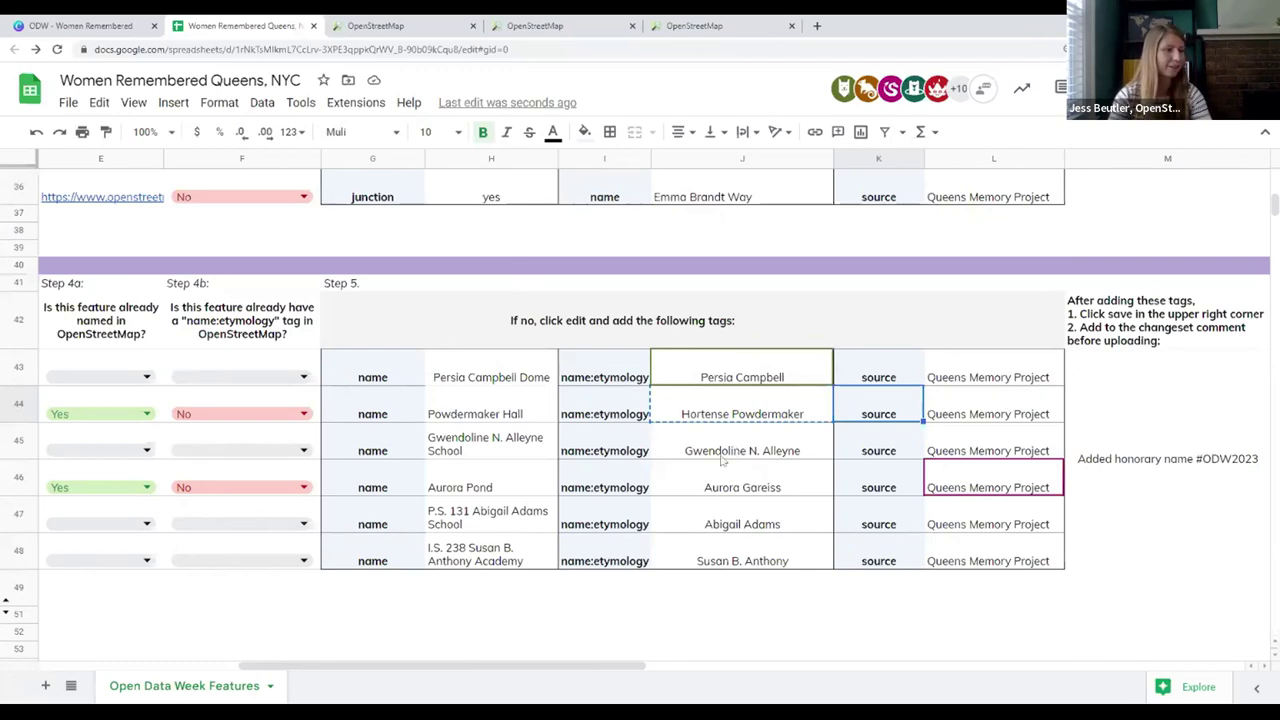
{"action": "double_click", "coordinate": [1138, 457]}
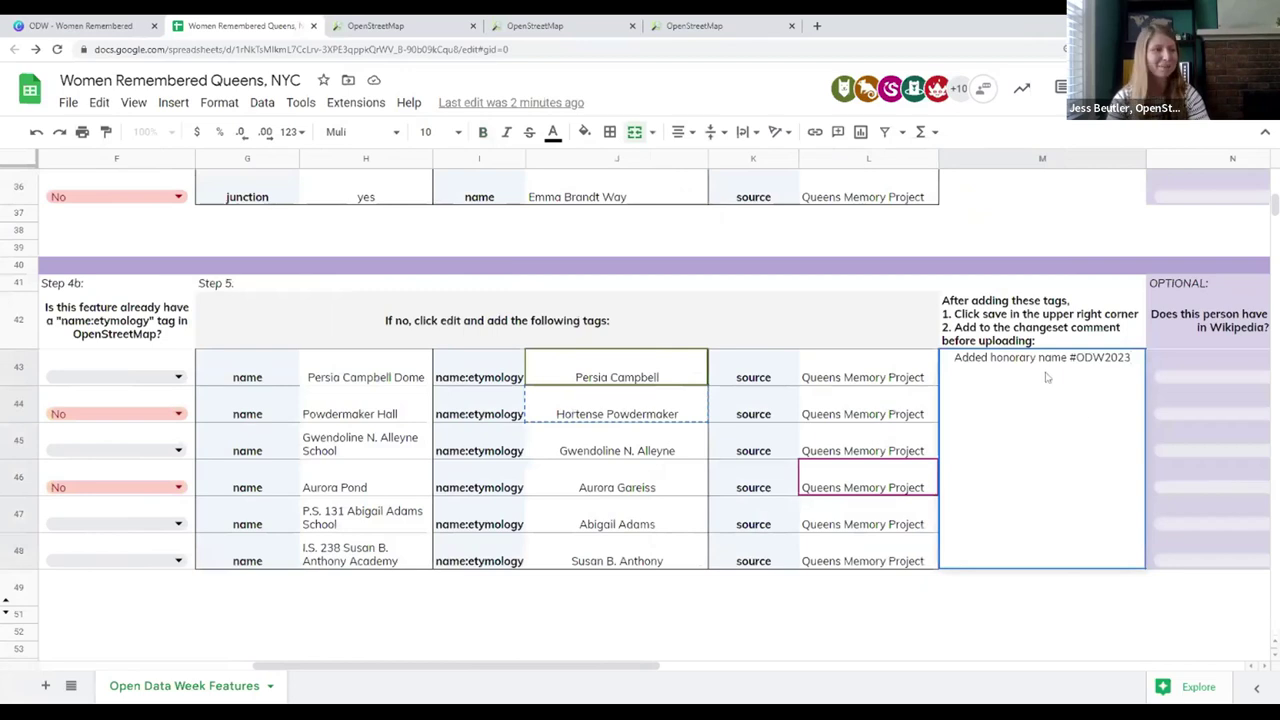
Paste the changeset comment into the upload panel and upload the Powdermaker Hall change
{"action": "left_click", "coordinate": [400, 26]}
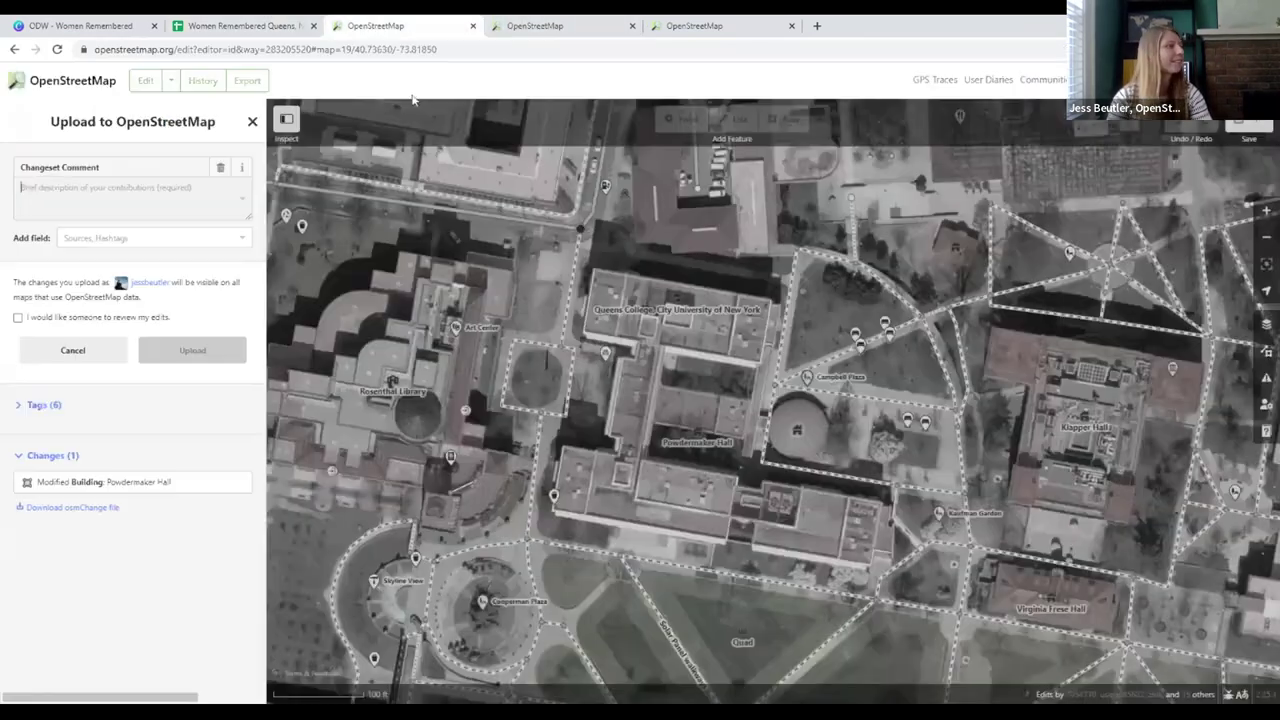
{"action": "type", "text": "Added honorary name #ODW2023"}
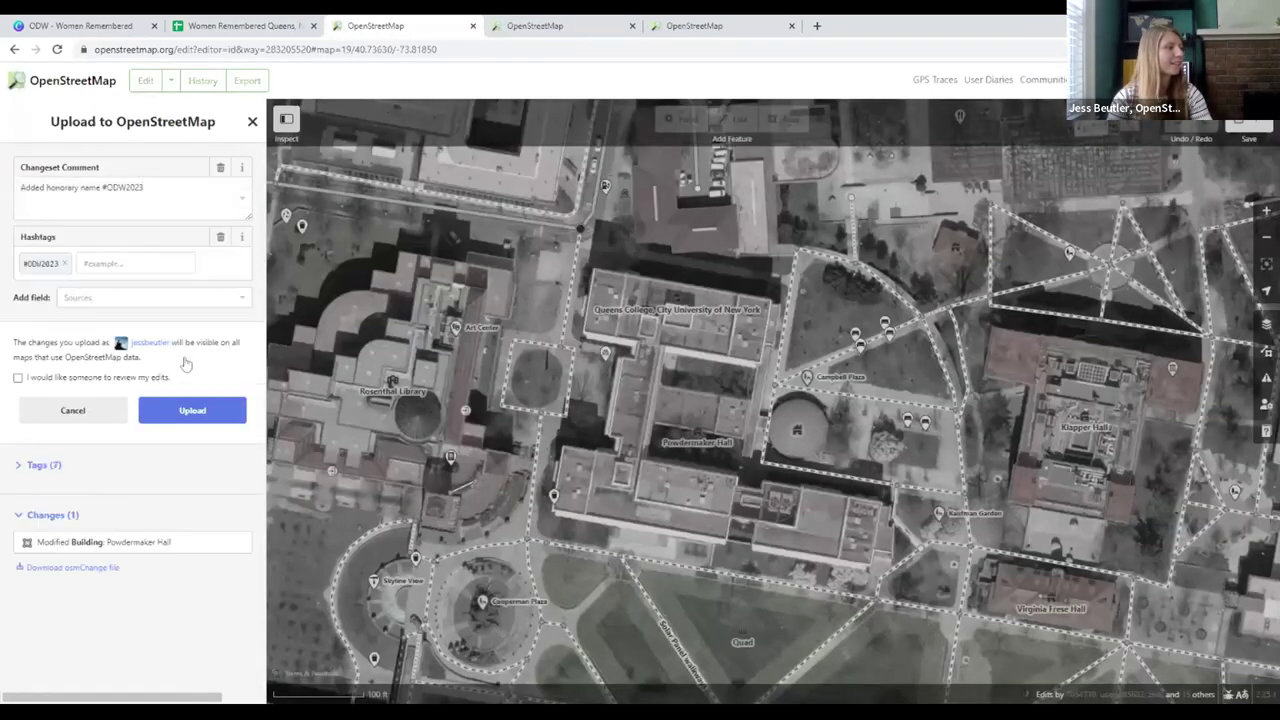
{"action": "left_click", "coordinate": [186, 411]}
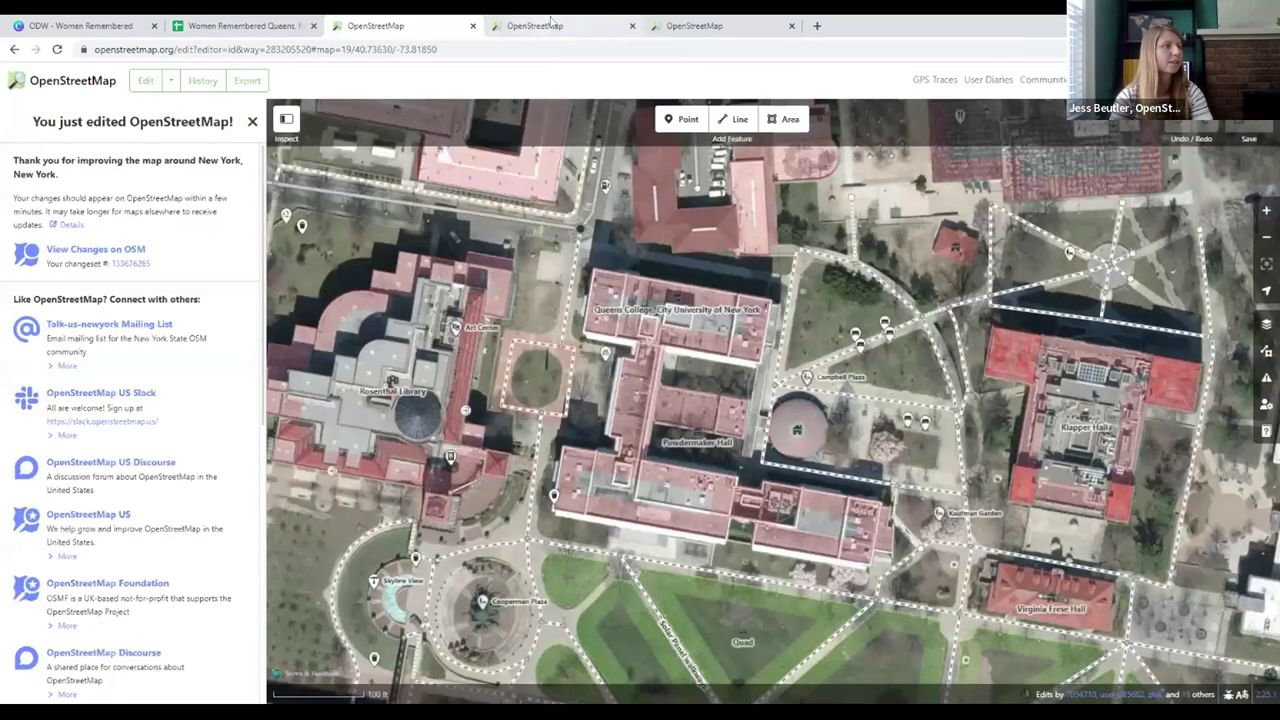
{"action": "left_click", "coordinate": [538, 25]}
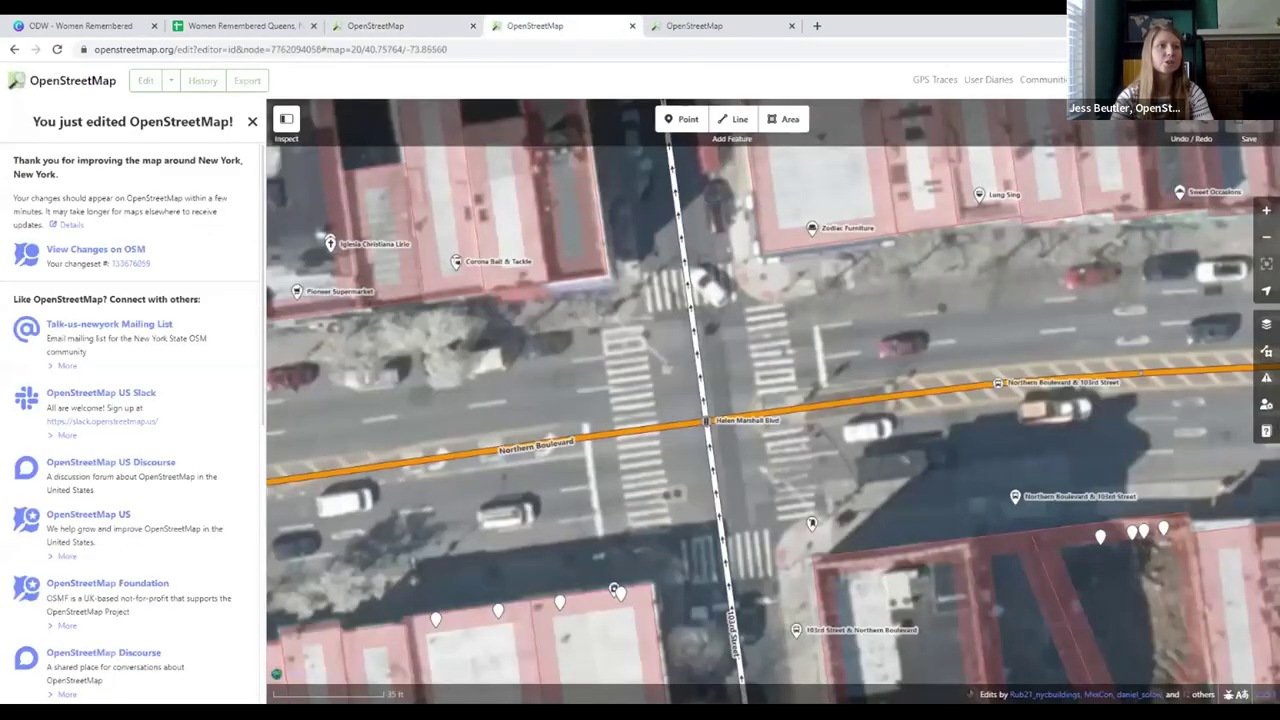
Dismiss the account menu, return to the sheet, and check the Gwendoline N. Alleyne School location link
{"action": "left_click", "coordinate": [1240, 80]}
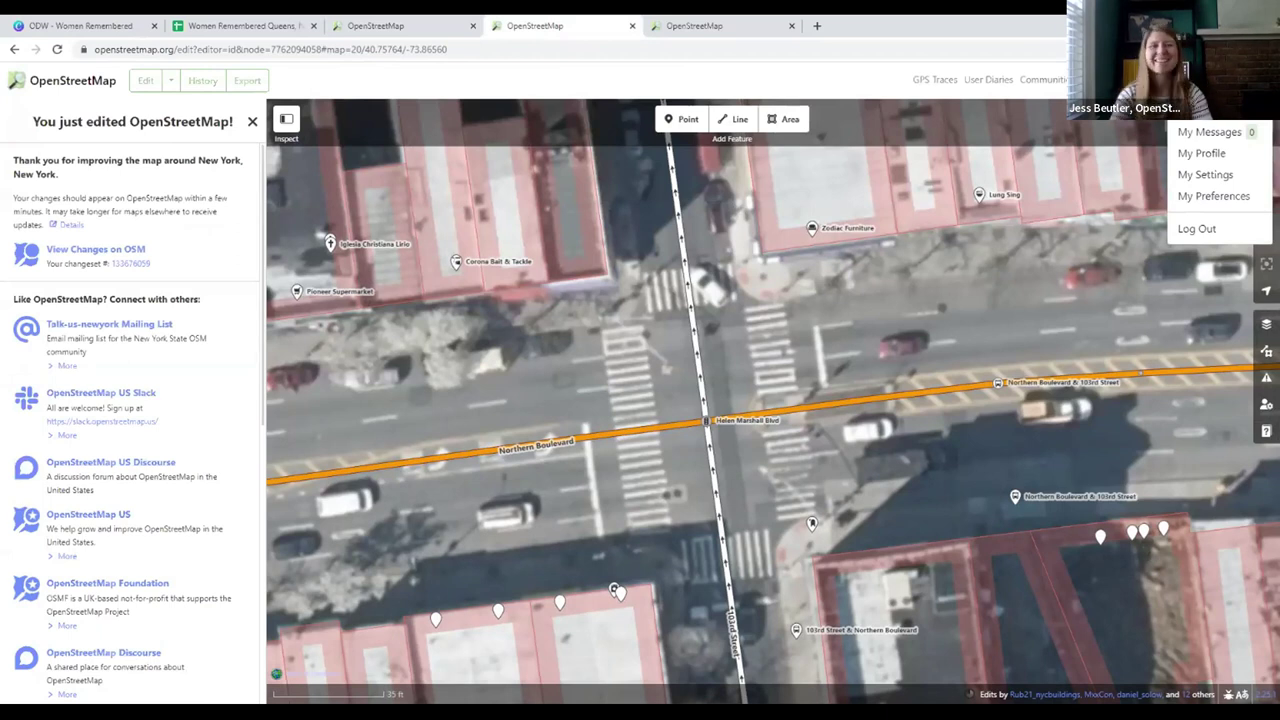
{"action": "key", "text": "Escape"}
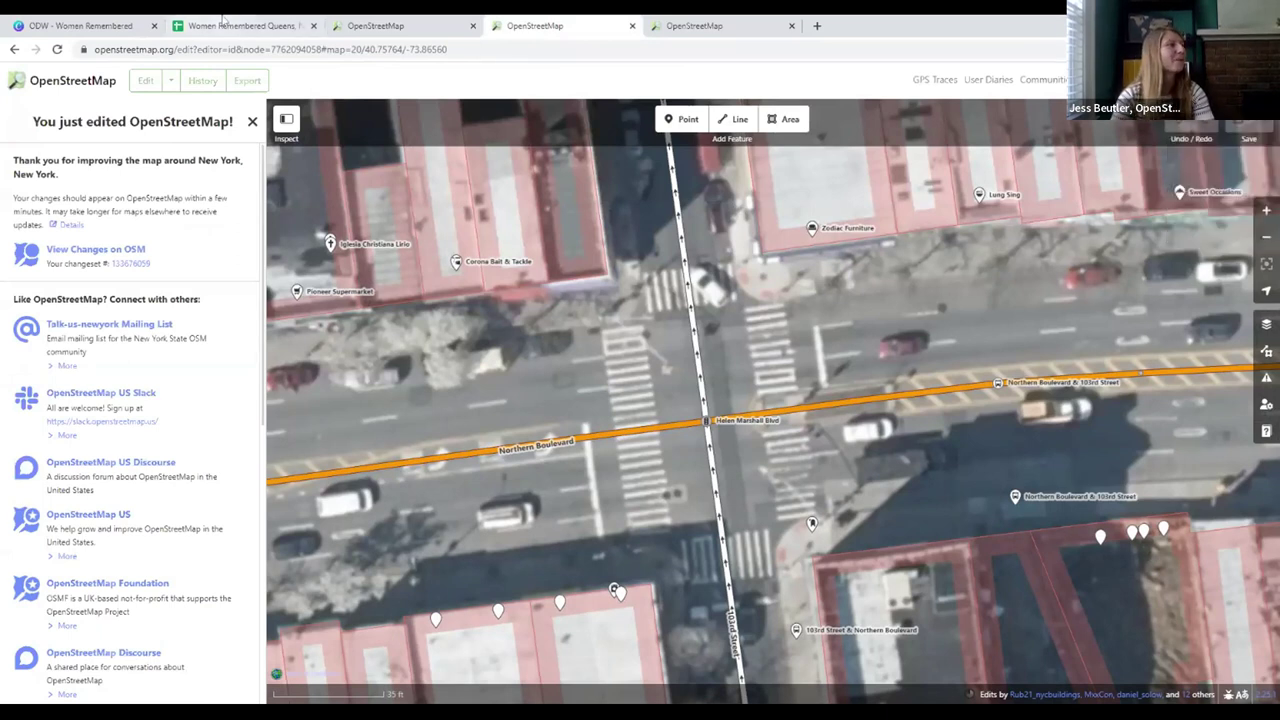
{"action": "left_click", "coordinate": [248, 24]}
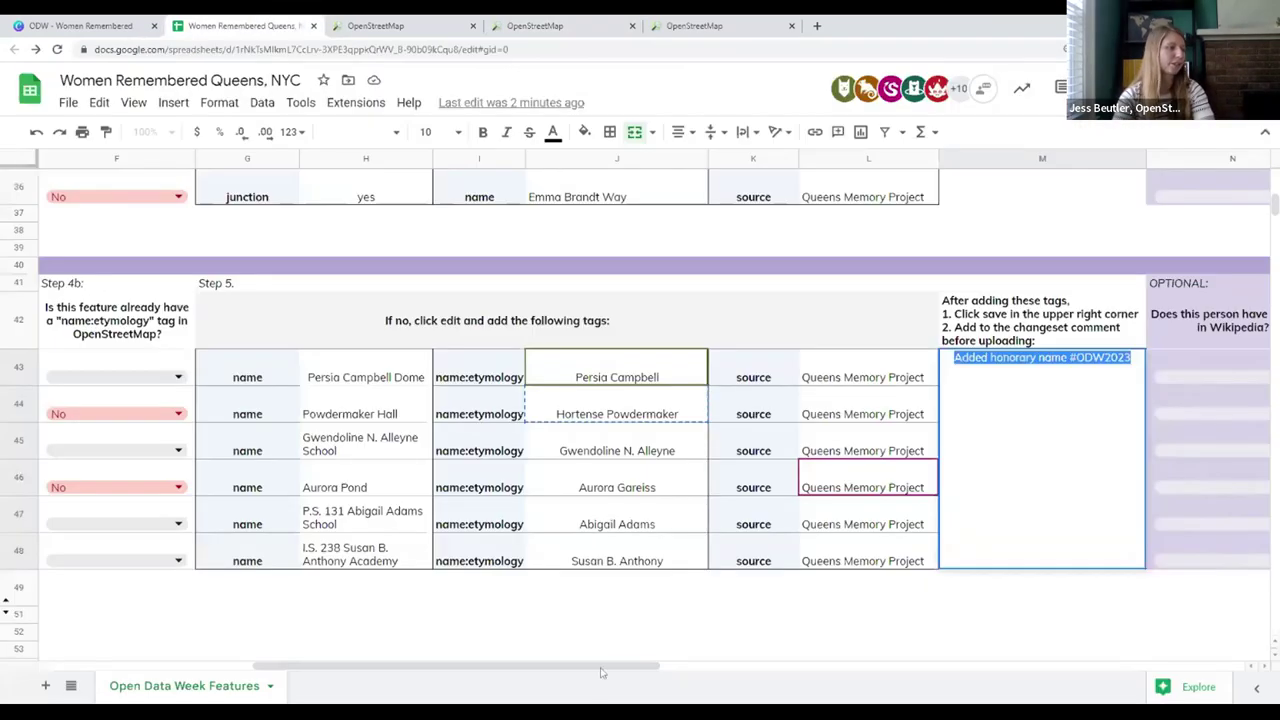
{"action": "left_click_drag", "start_coordinate": [601, 672], "coordinate": [336, 641]}
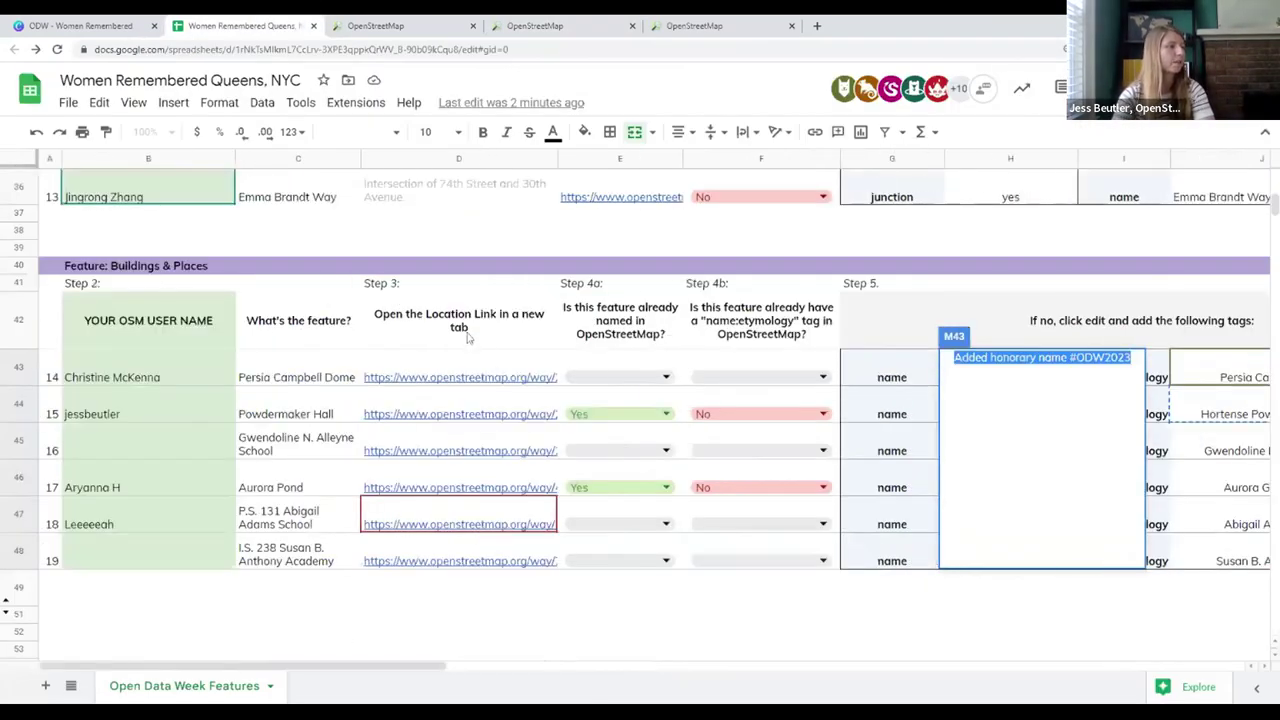
{"action": "left_click", "coordinate": [458, 386]}
{"action": "left_click", "coordinate": [449, 452]}
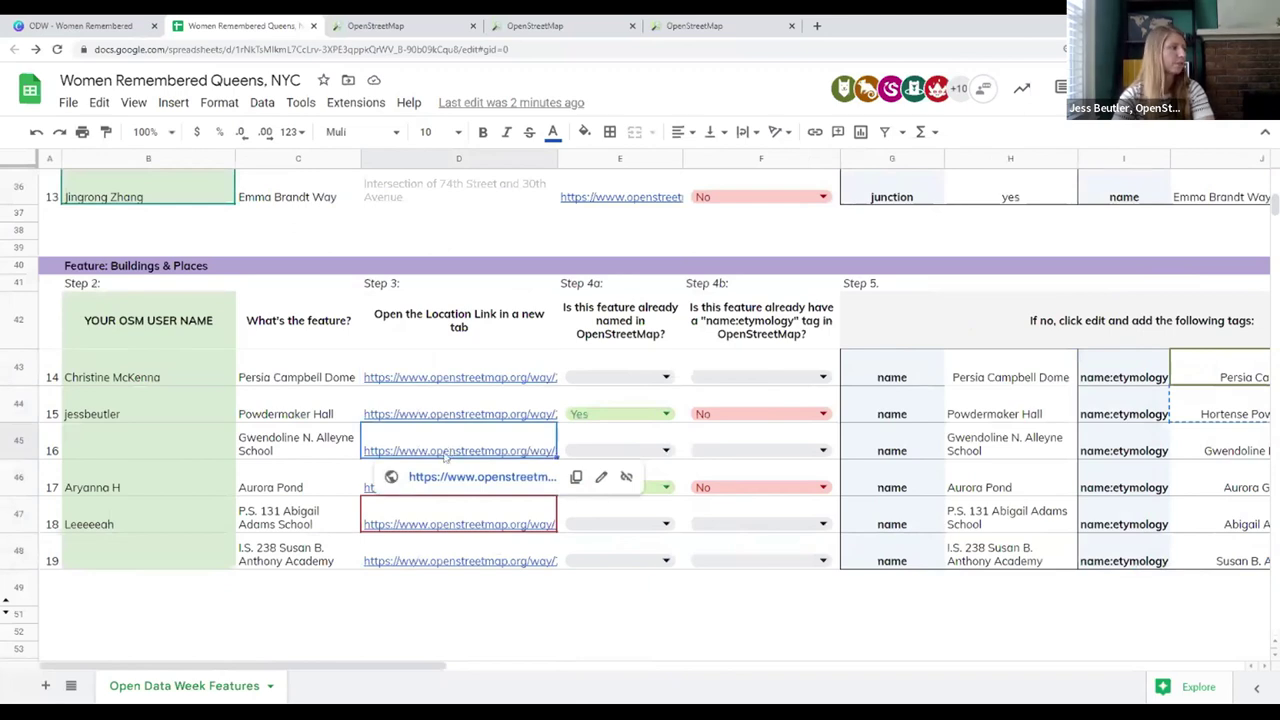
Open the Ann Jawin Way location link on OpenStreetMap
{"action": "scroll", "coordinate": [444, 455], "scroll_direction": "up", "scroll_amount": 4}
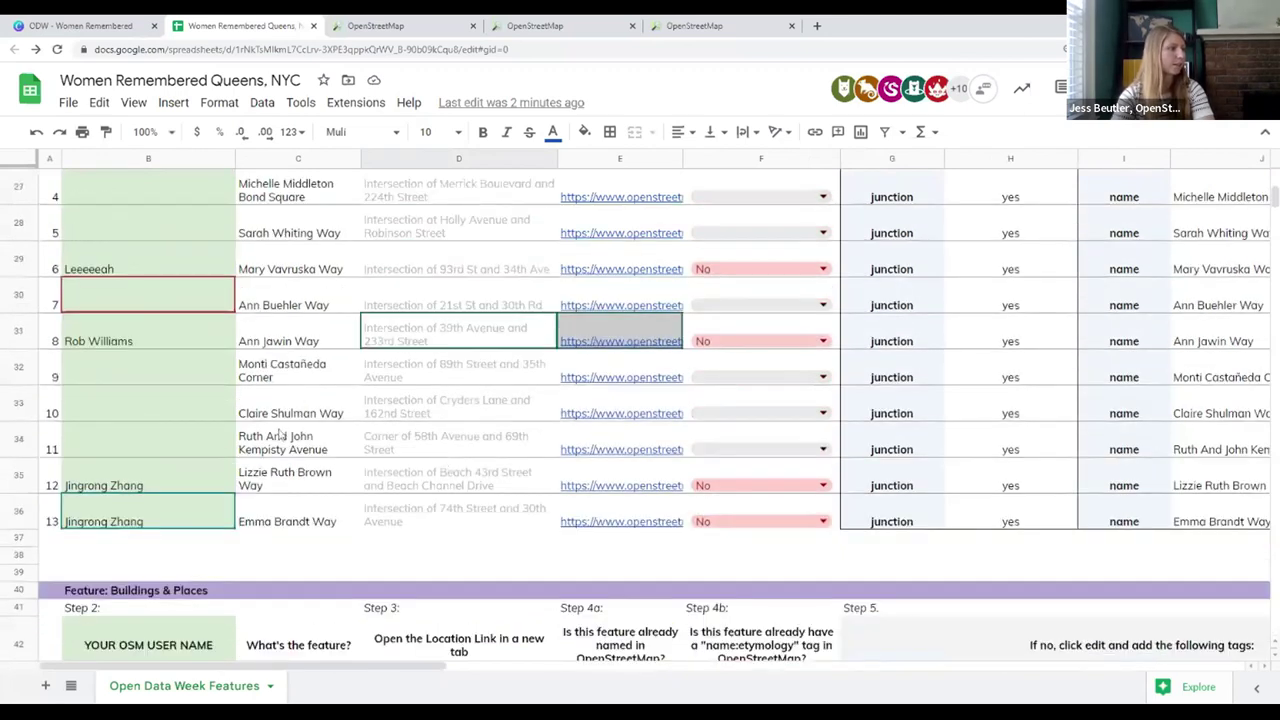
{"action": "left_click", "coordinate": [204, 413]}
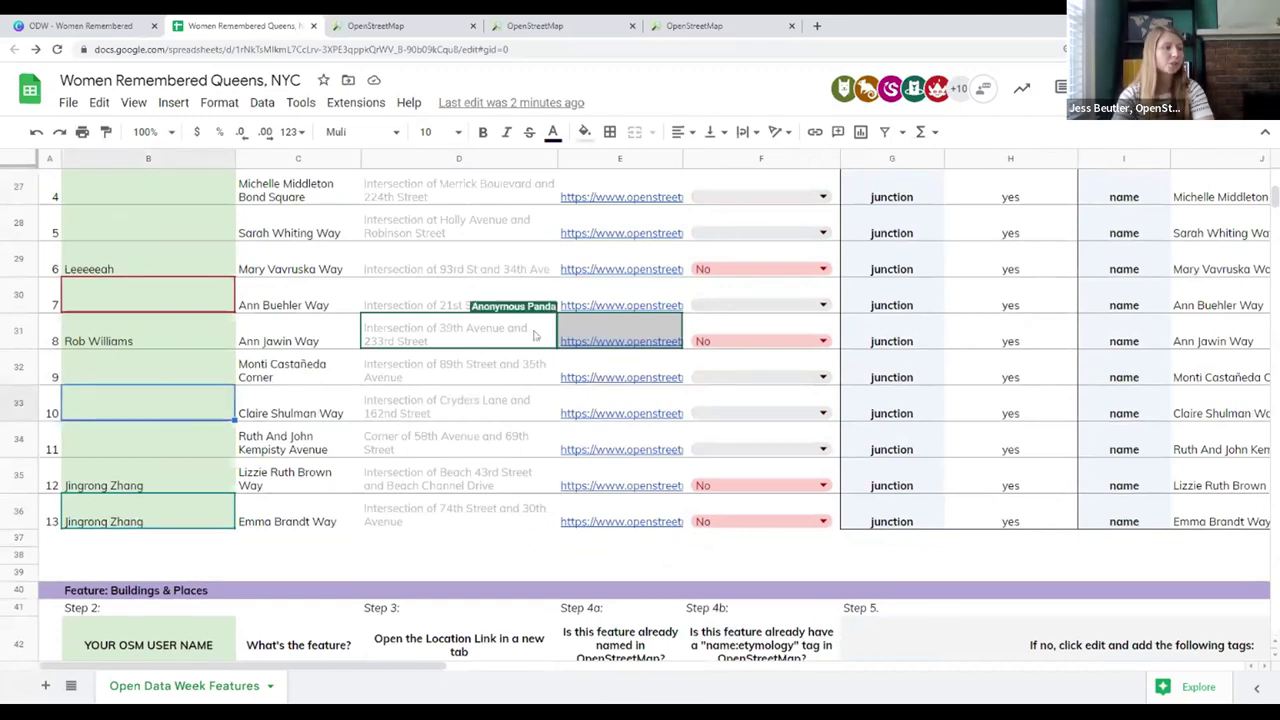
{"action": "mouse_move", "coordinate": [638, 346]}
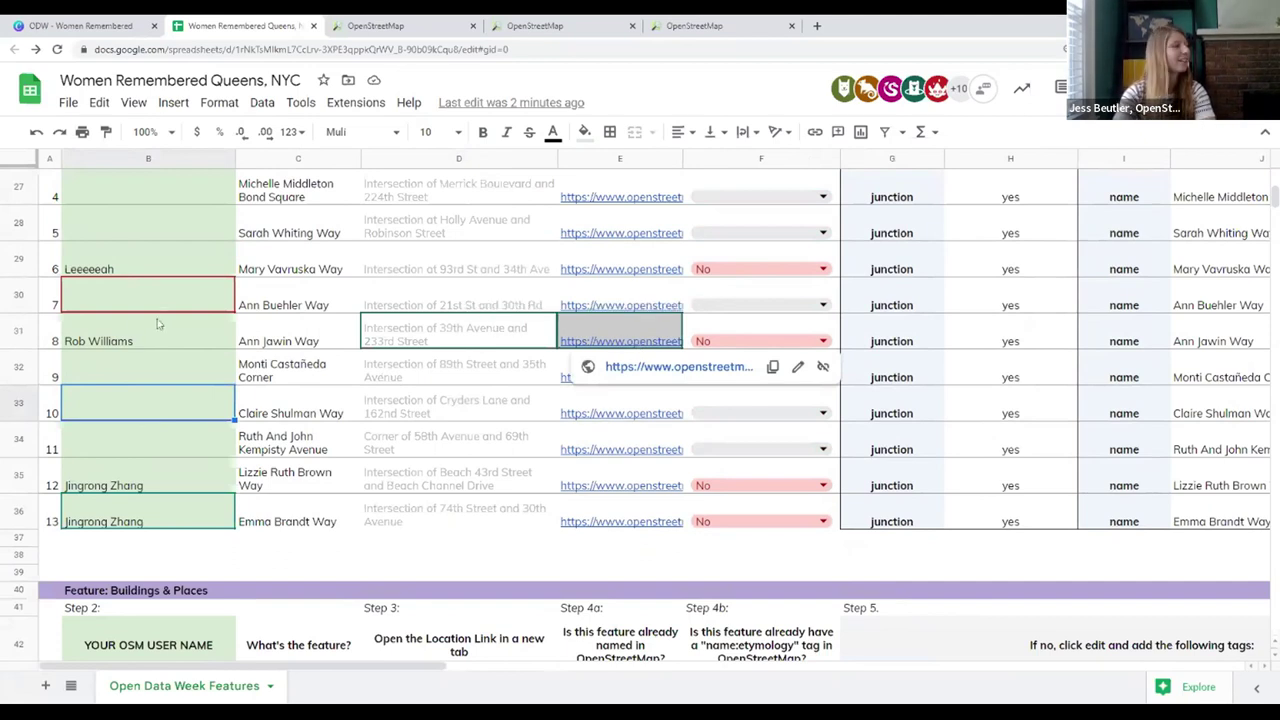
{"action": "left_click", "coordinate": [583, 343]}
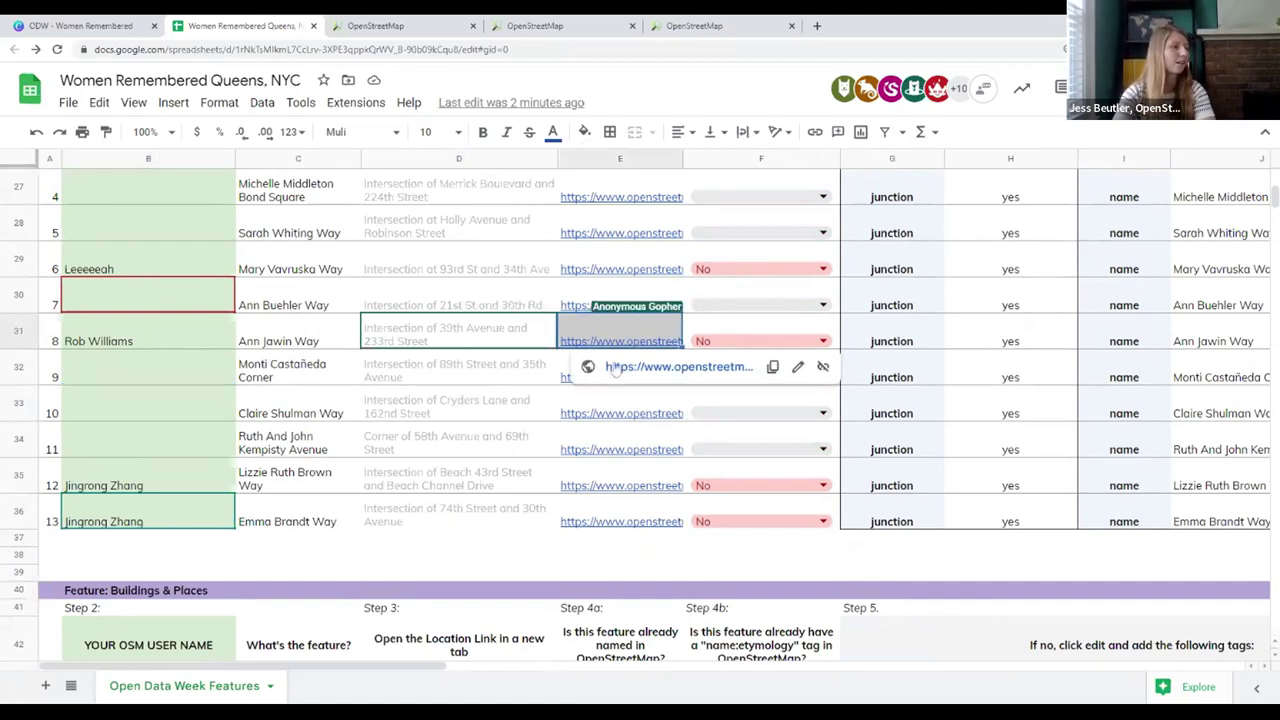
{"action": "left_click", "coordinate": [621, 367]}
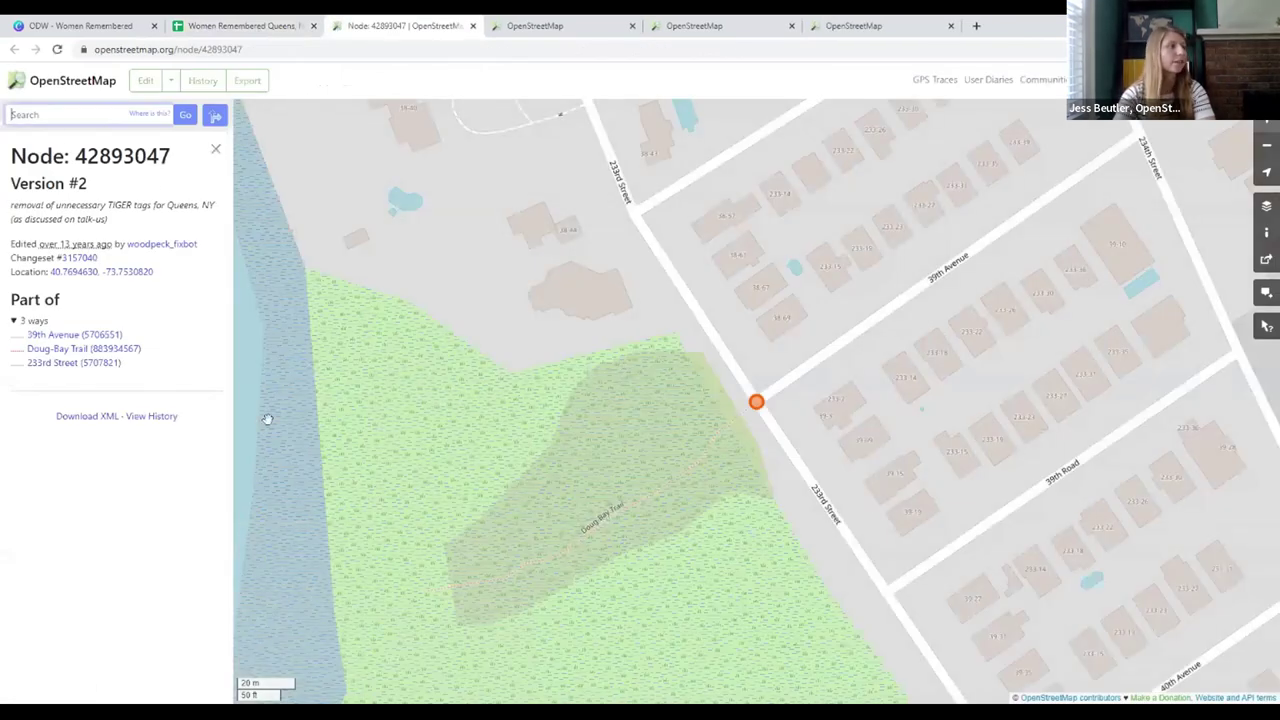
Open the untagged 39th Avenue intersection node in iD, inspect its empty tags, then close the editor
{"action": "left_click", "coordinate": [171, 82]}
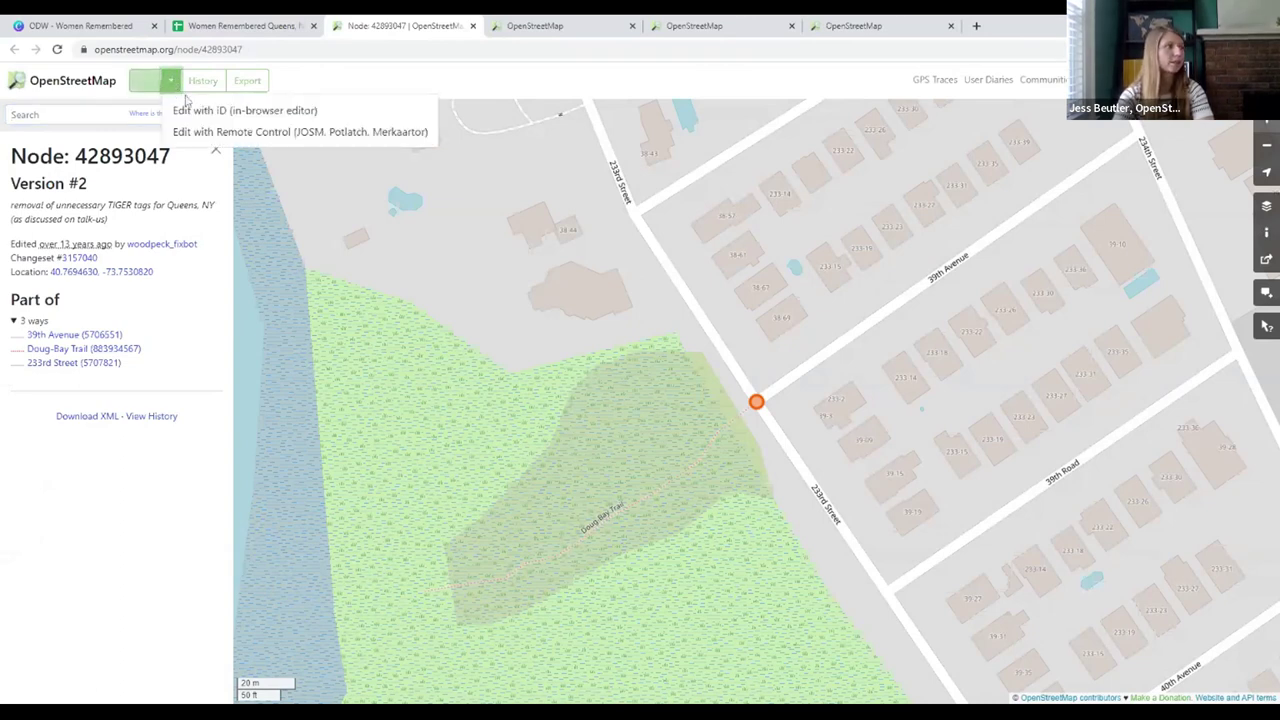
{"action": "left_click", "coordinate": [248, 112]}
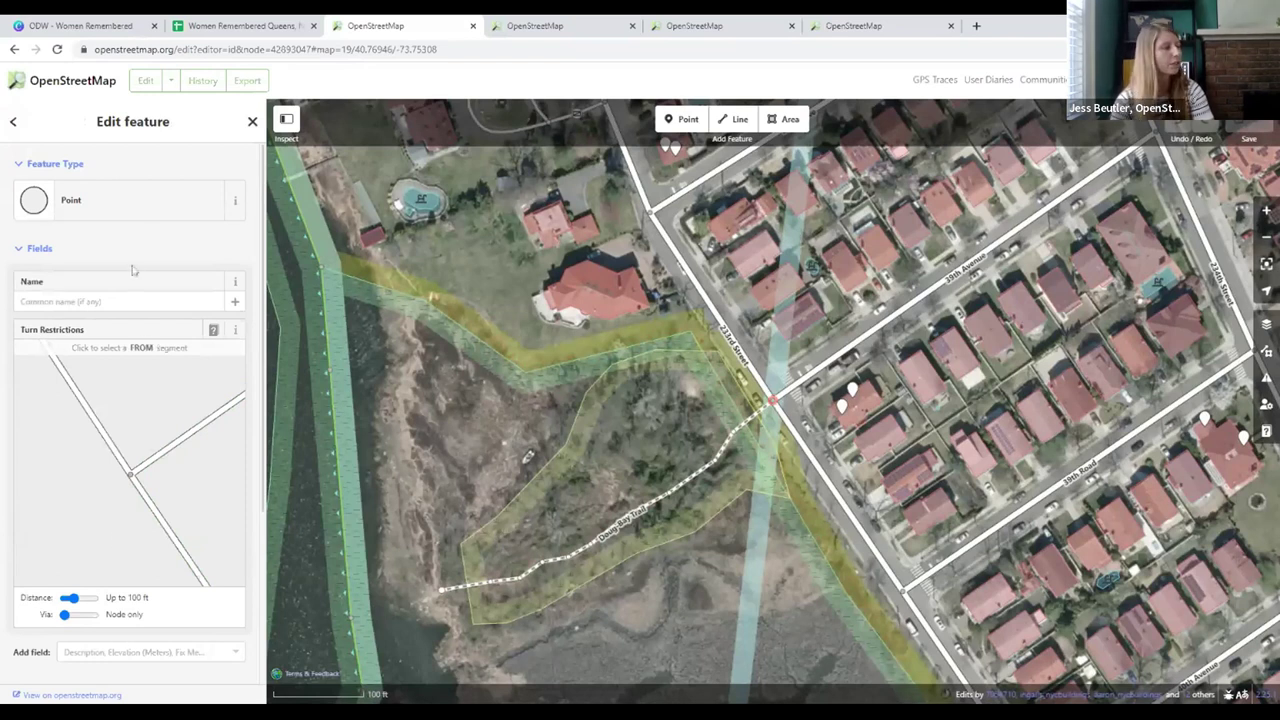
{"action": "scroll", "coordinate": [130, 300], "scroll_direction": "down", "scroll_amount": 3}
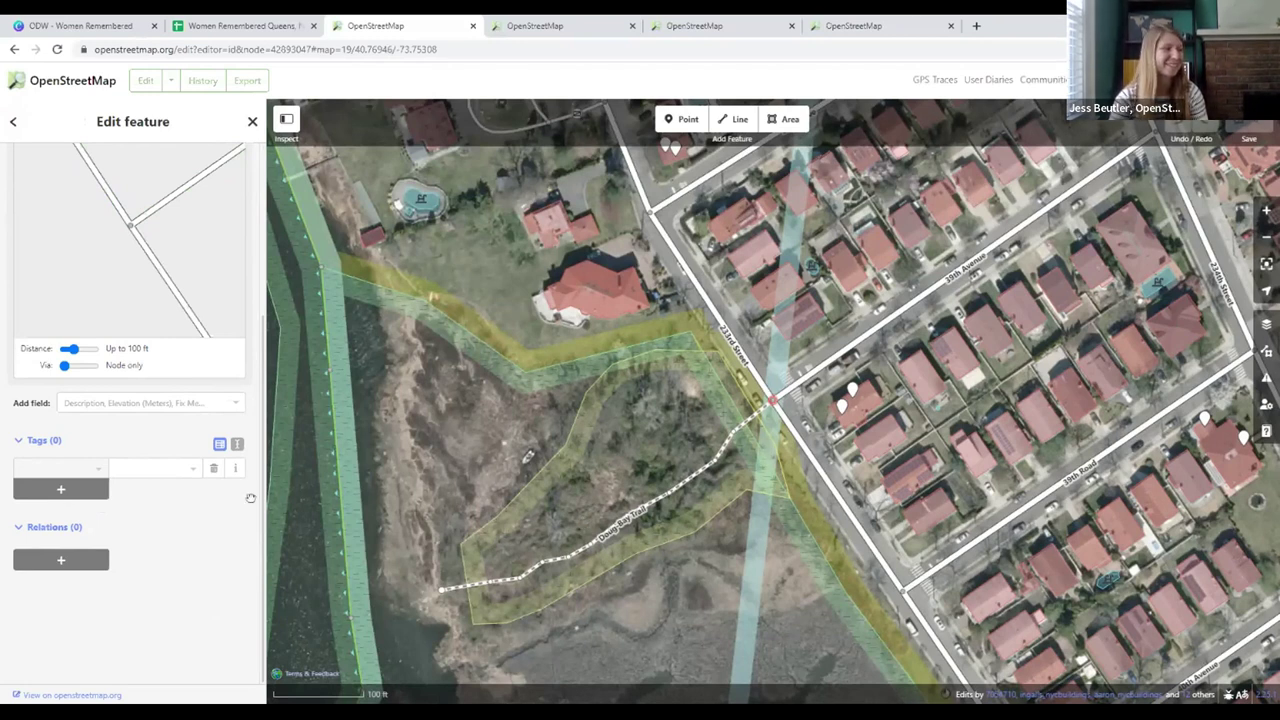
{"action": "left_click", "coordinate": [64, 466]}
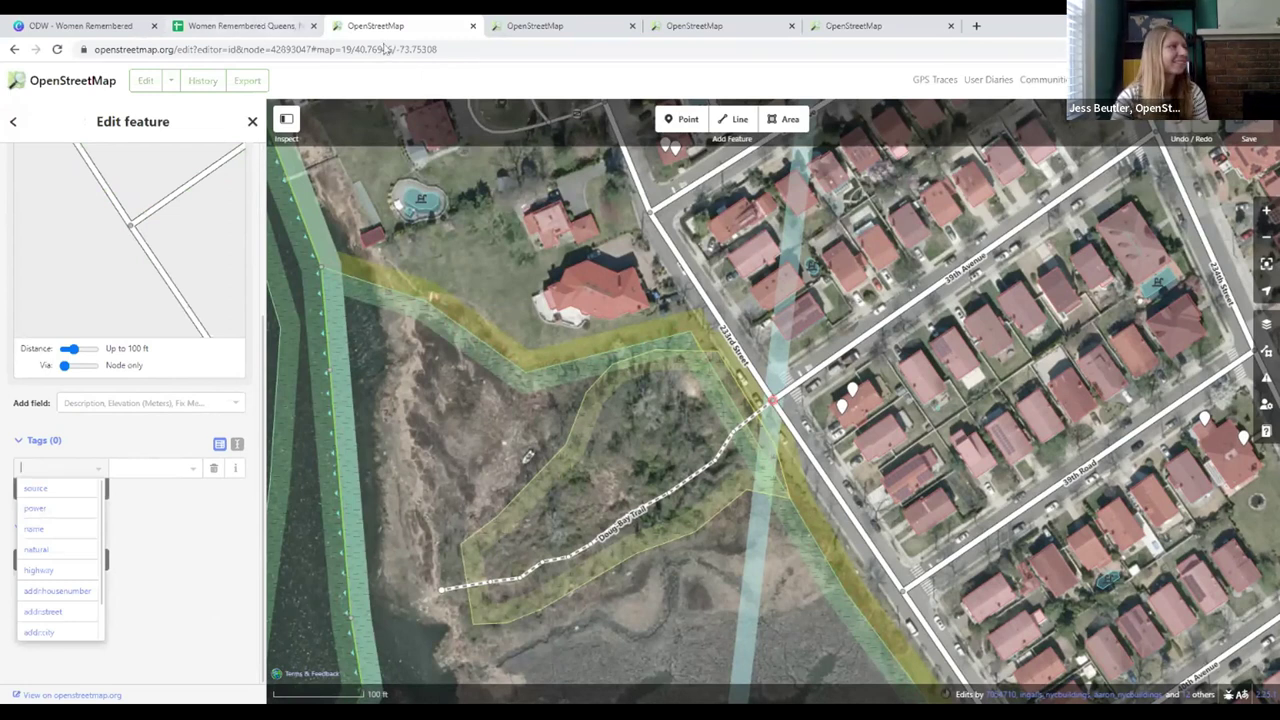
{"action": "left_click", "coordinate": [473, 26]}
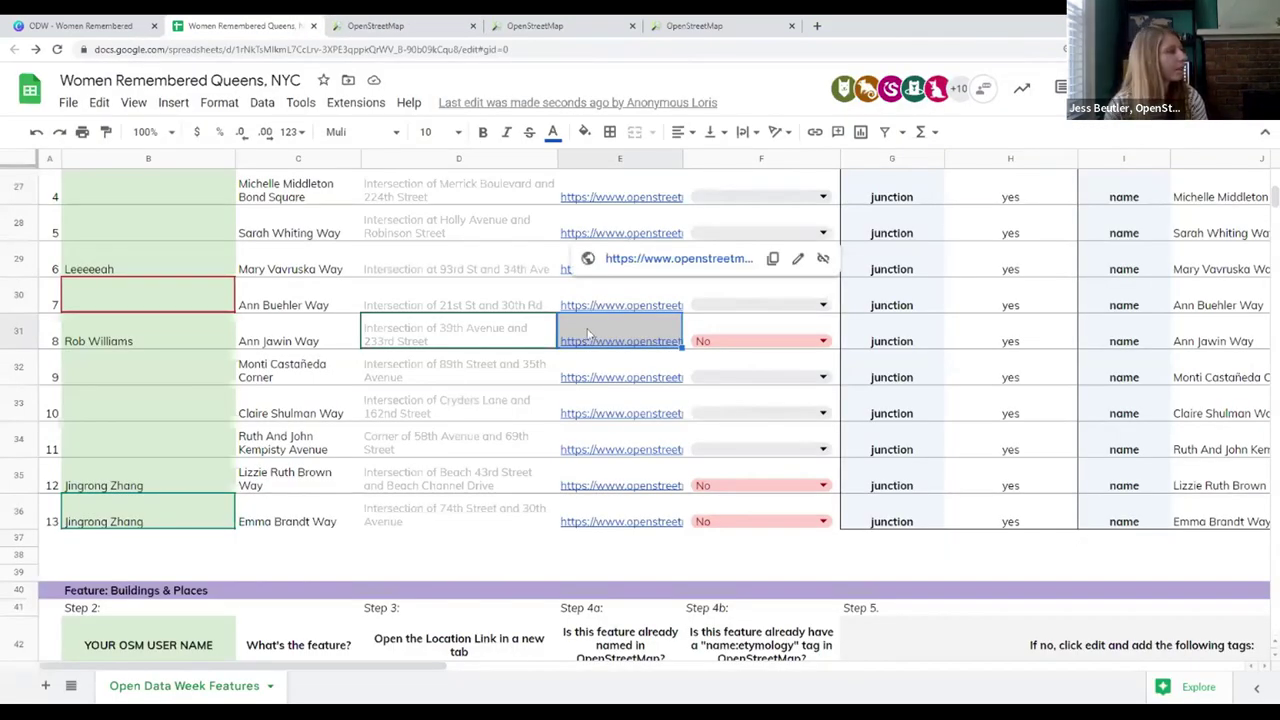
Open P.S. 131 Abigail Adams School on OpenStreetMap, confirm its name is Public School 131, return to sheet
{"action": "scroll", "coordinate": [430, 452], "scroll_direction": "down", "scroll_amount": 5}
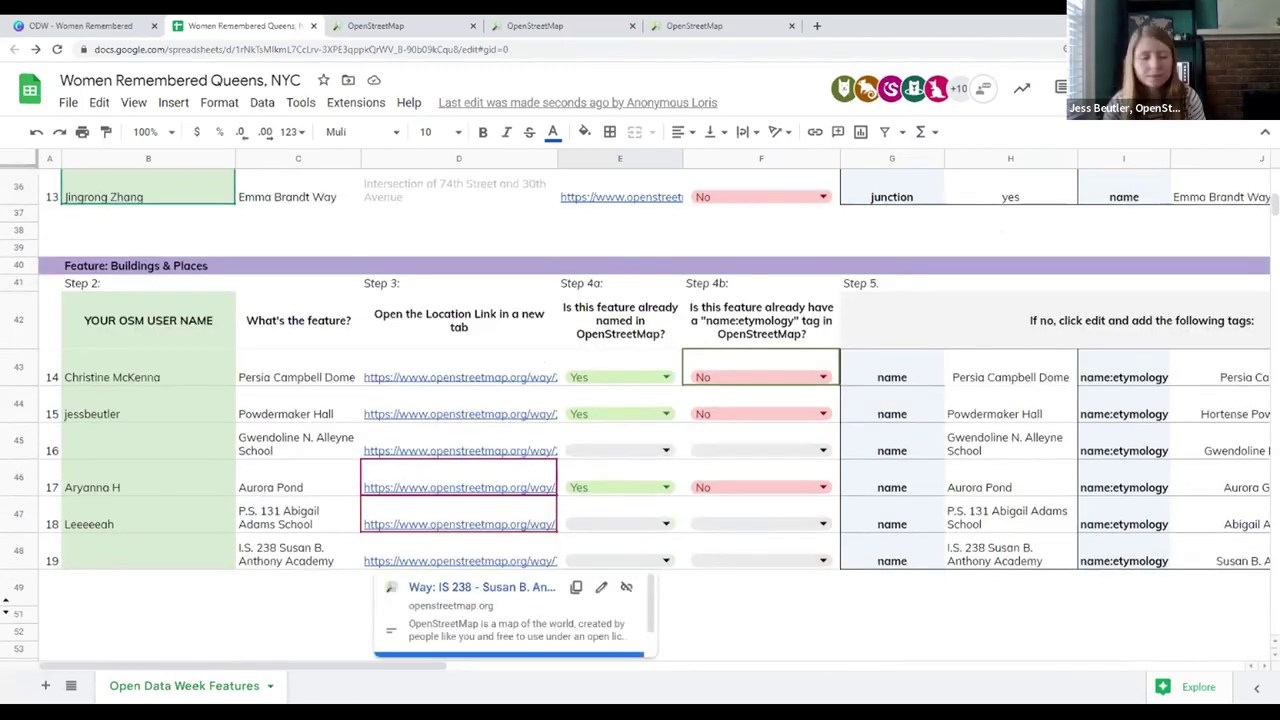
{"action": "left_click", "coordinate": [465, 525]}
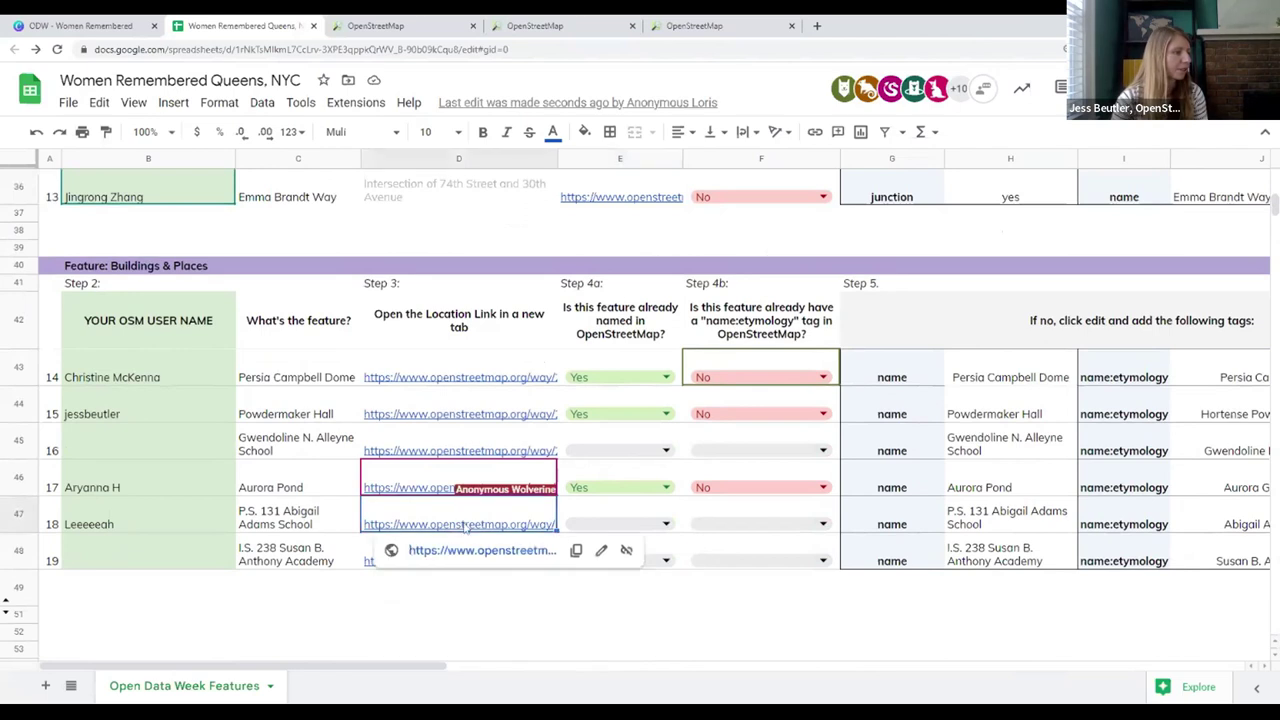
{"action": "left_click", "coordinate": [468, 551]}
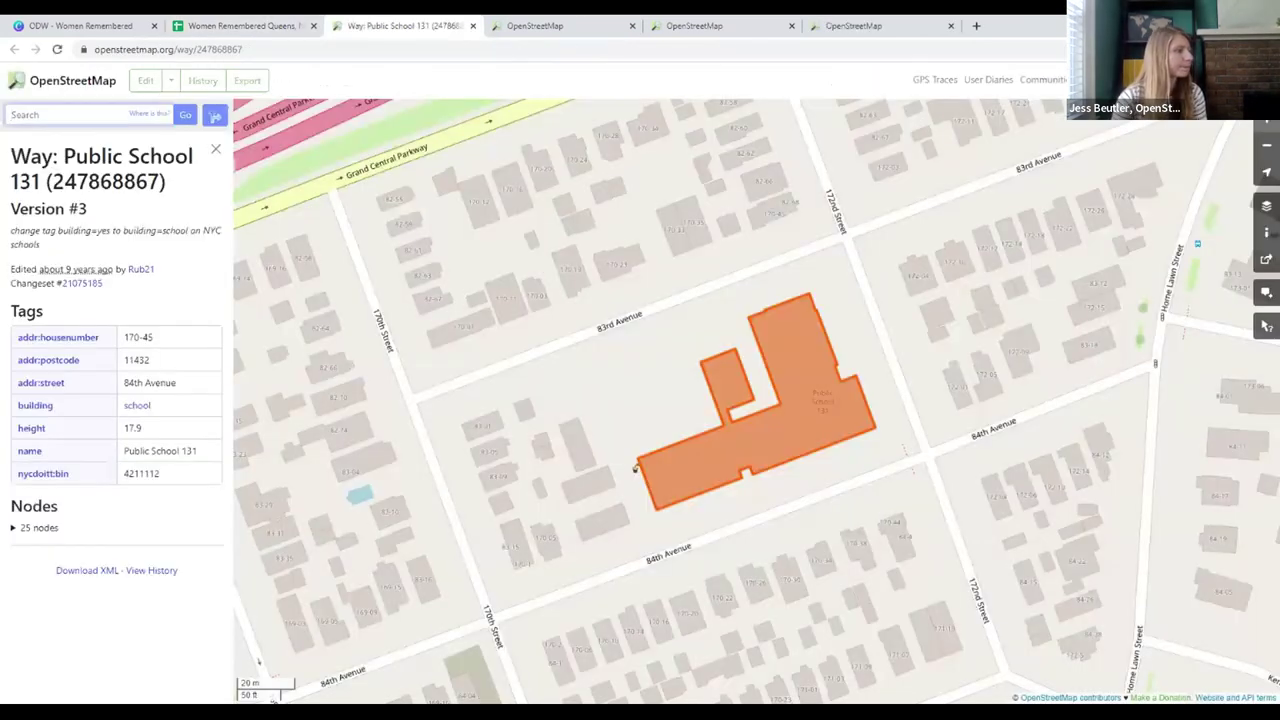
{"action": "mouse_move", "coordinate": [124, 452]}
{"action": "left_mouse_down"}
{"action": "mouse_move", "coordinate": [204, 460]}
{"action": "mouse_move", "coordinate": [122, 455]}
{"action": "left_mouse_up"}
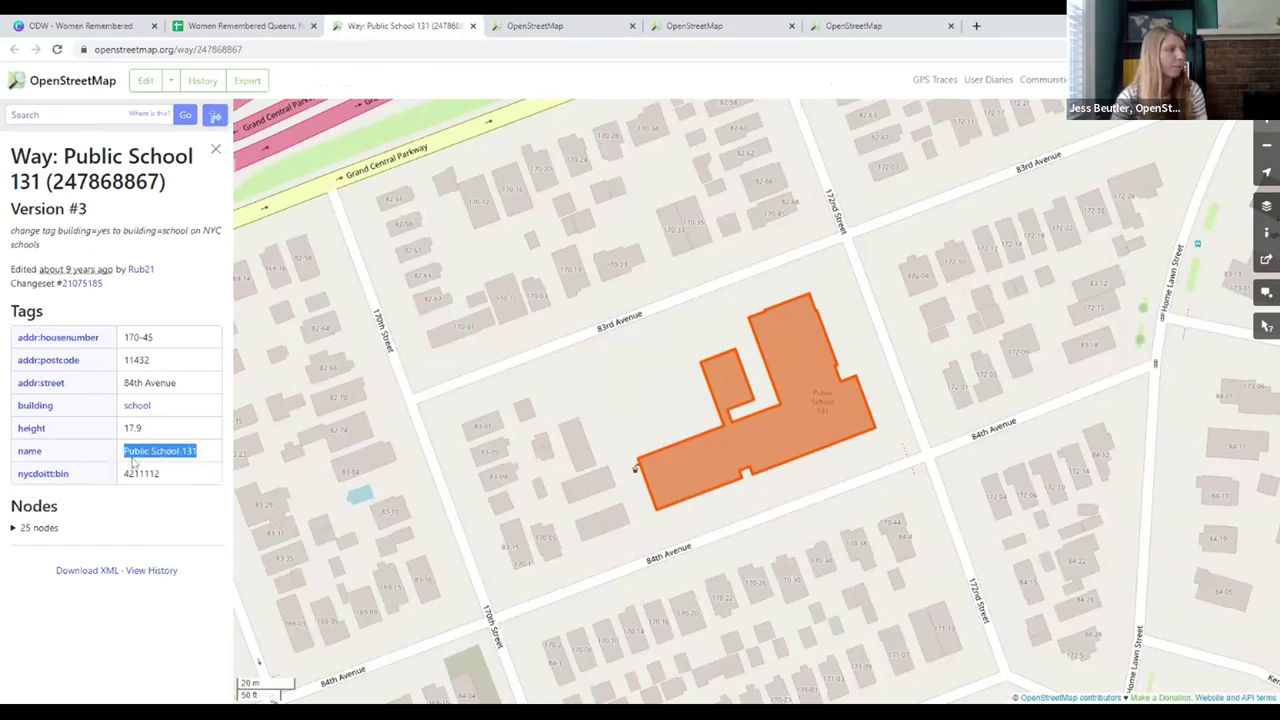
{"action": "left_click", "coordinate": [133, 462]}
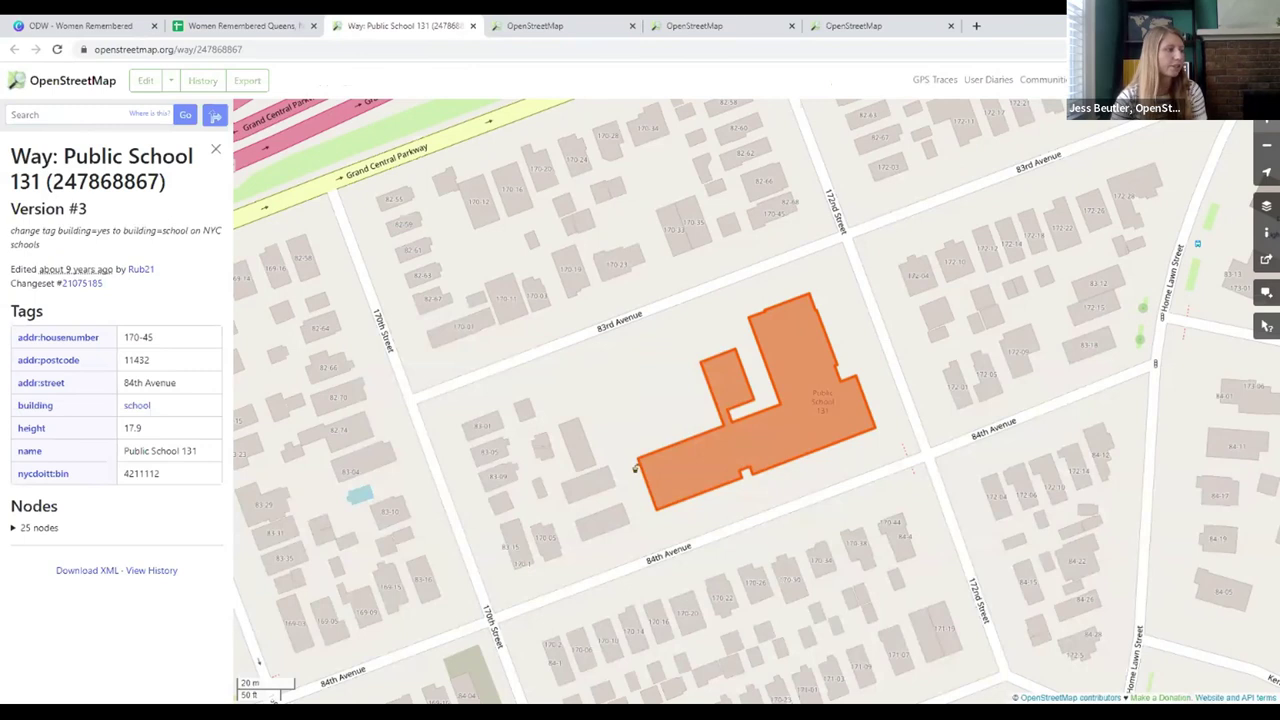
{"action": "double_click", "coordinate": [139, 451]}
{"action": "triple_click", "coordinate": [165, 451]}
{"action": "left_click", "coordinate": [165, 451]}
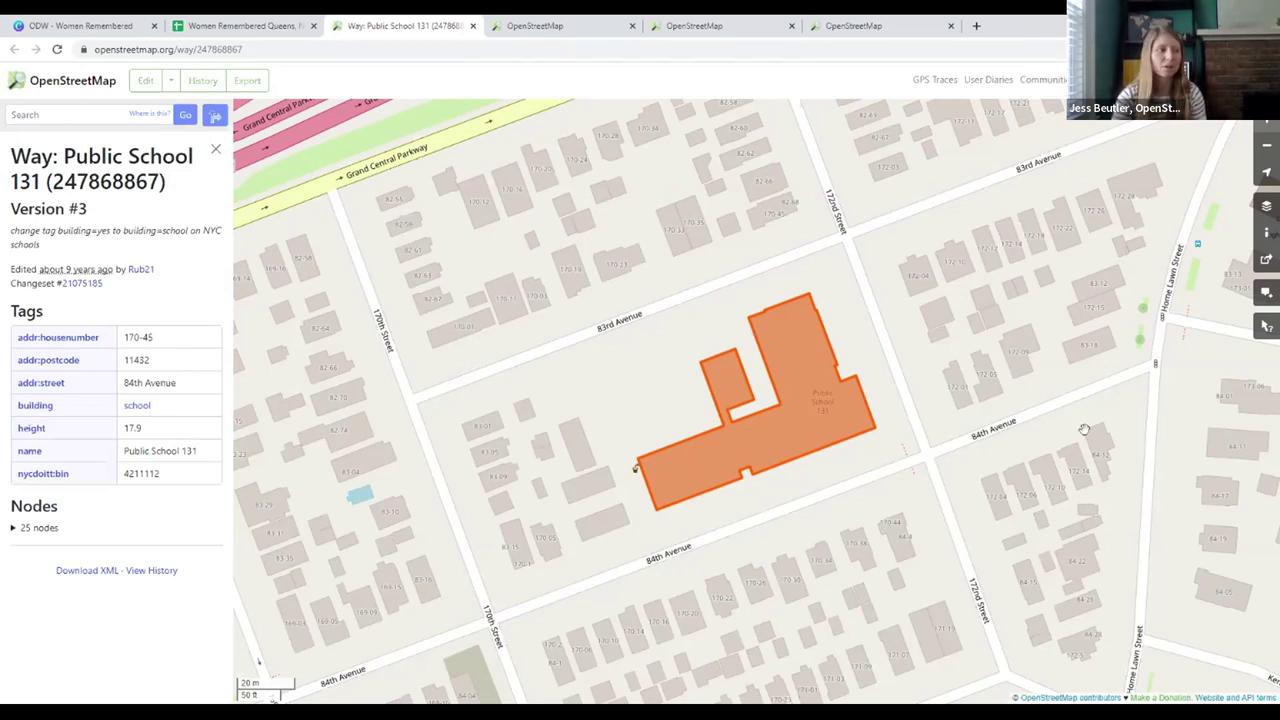
{"action": "key", "text": "ctrl+shift+Tab"}
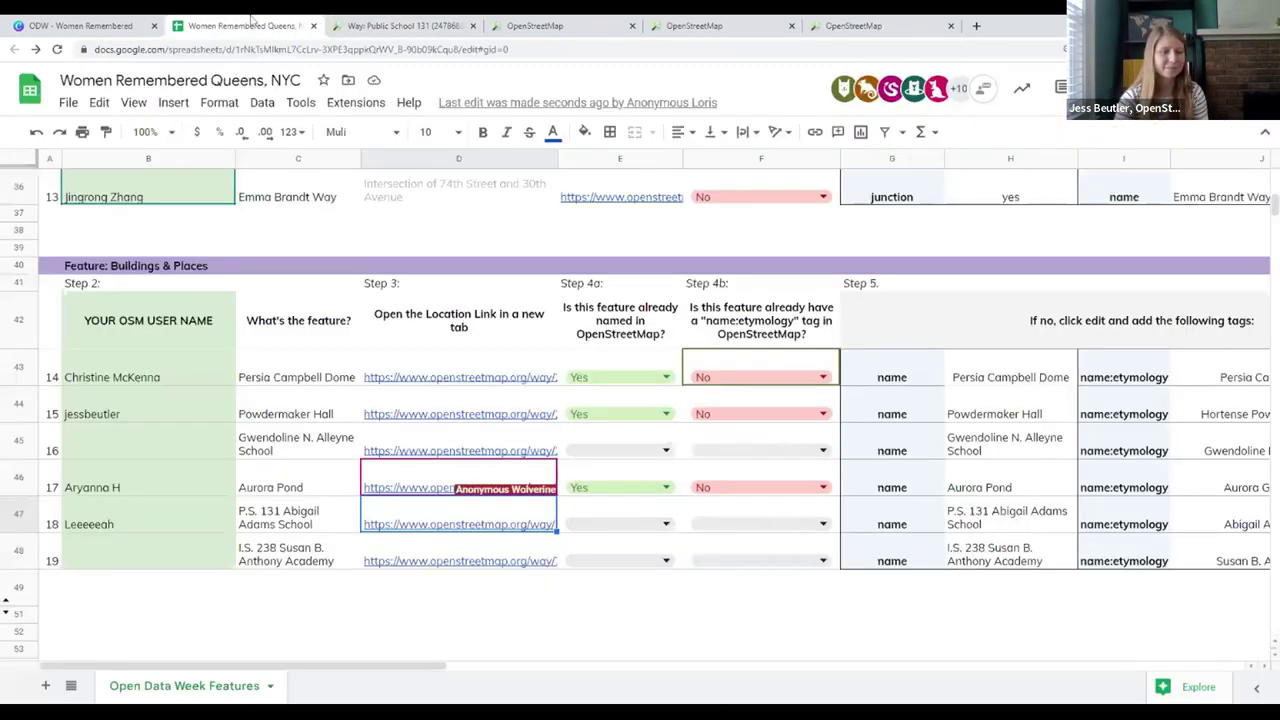
{"action": "scroll", "coordinate": [517, 546], "scroll_direction": "up", "scroll_amount": 5}
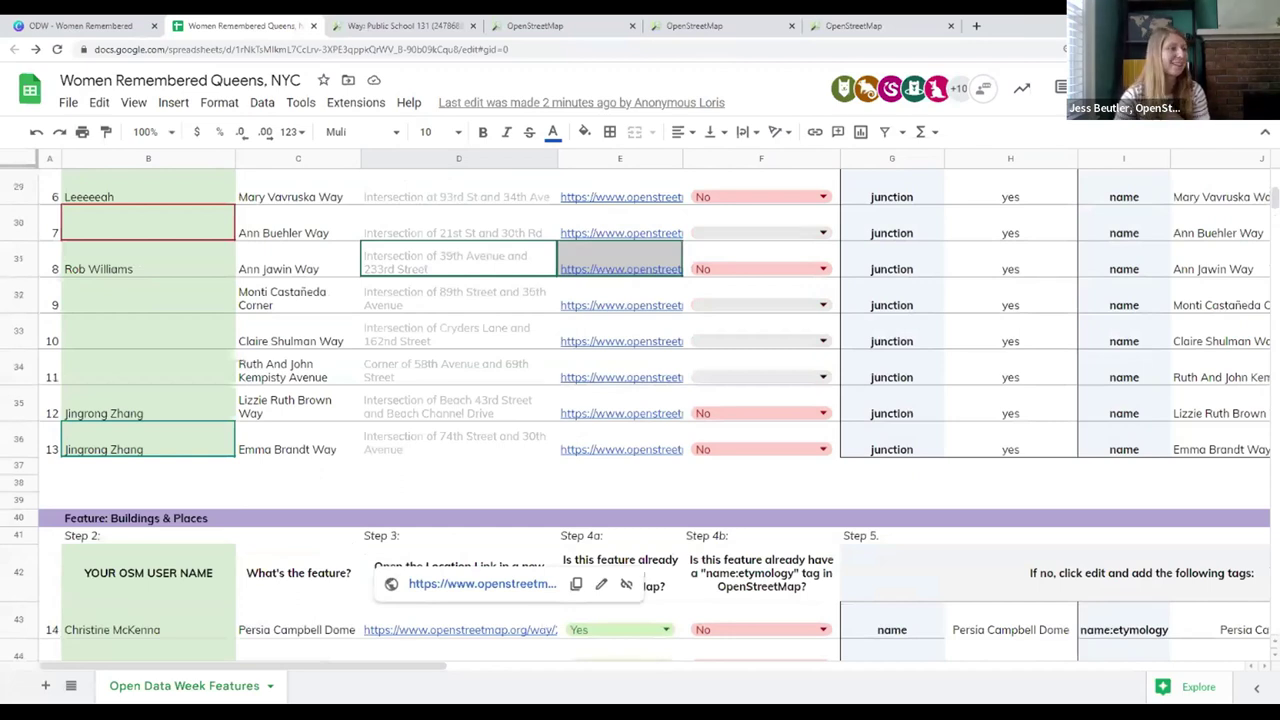
{"action": "scroll", "coordinate": [674, 461], "scroll_direction": "up", "scroll_amount": 2}
{"action": "scroll", "coordinate": [730, 290], "scroll_direction": "up", "scroll_amount": 5}
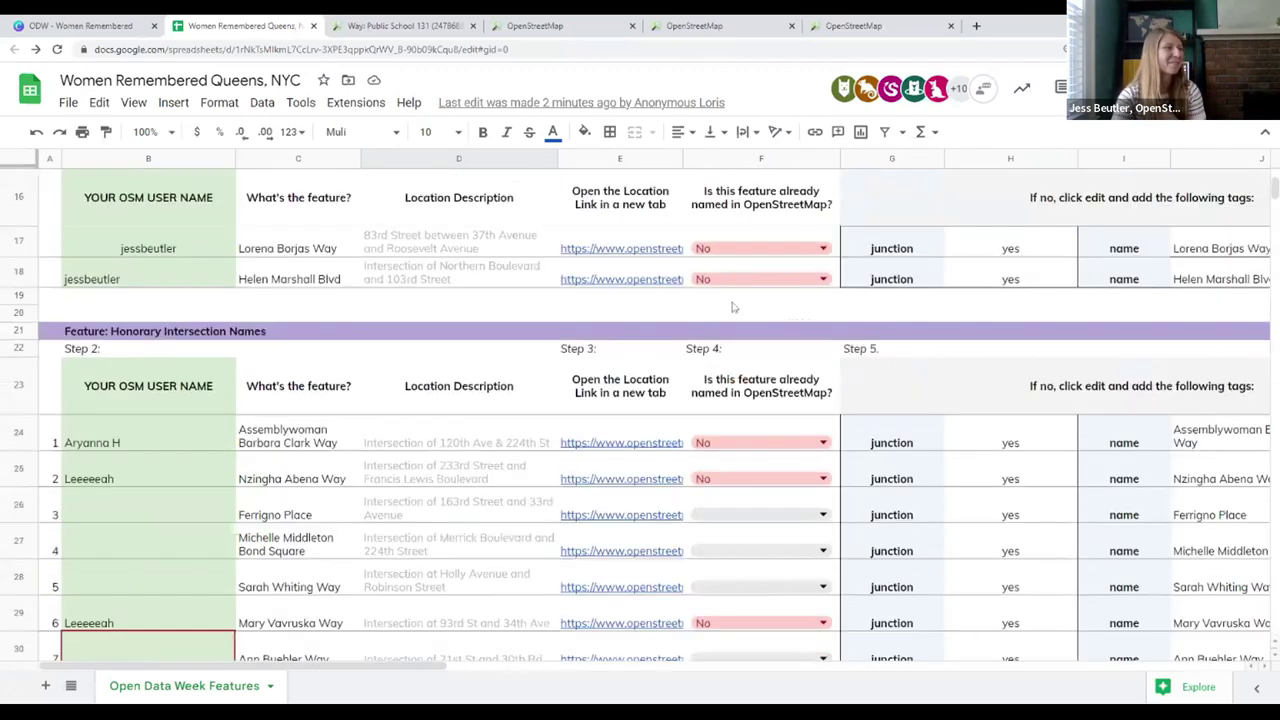
{"action": "scroll", "coordinate": [733, 307], "scroll_direction": "up", "scroll_amount": 3}
{"action": "scroll", "coordinate": [738, 304], "scroll_direction": "down", "scroll_amount": 2}
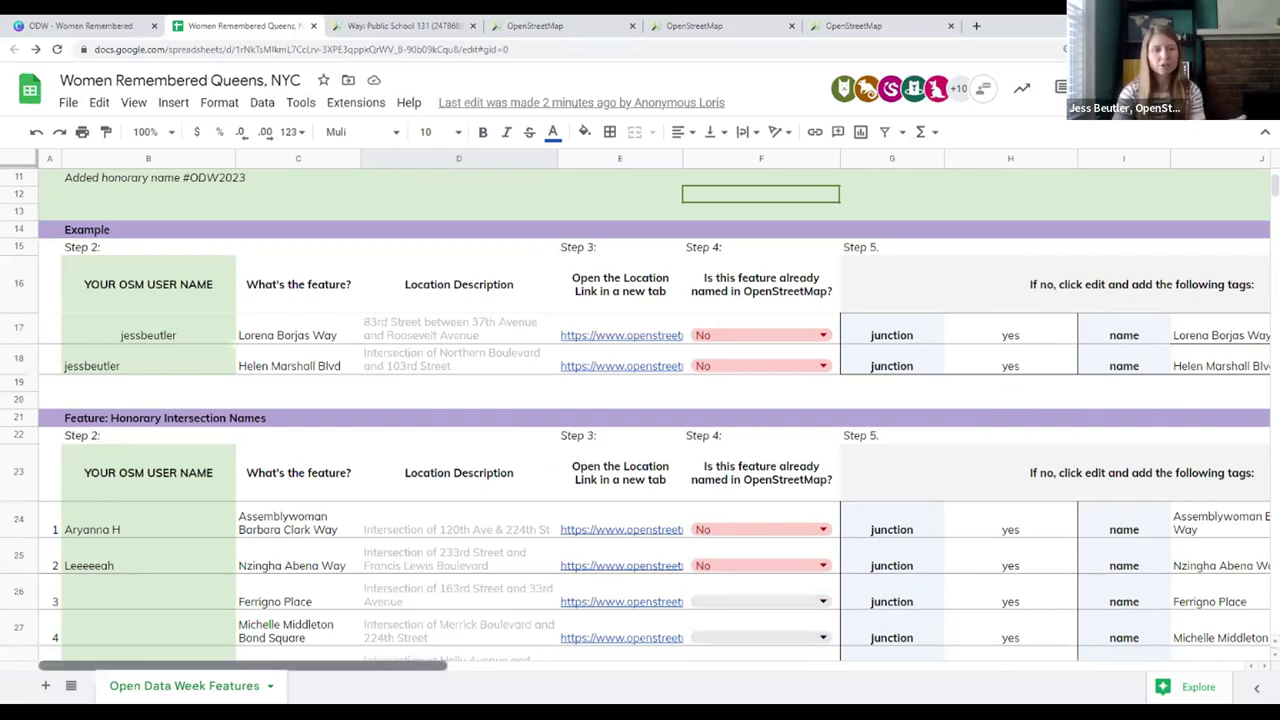
{"action": "left_click_drag", "start_coordinate": [408, 665], "coordinate": [882, 658]}
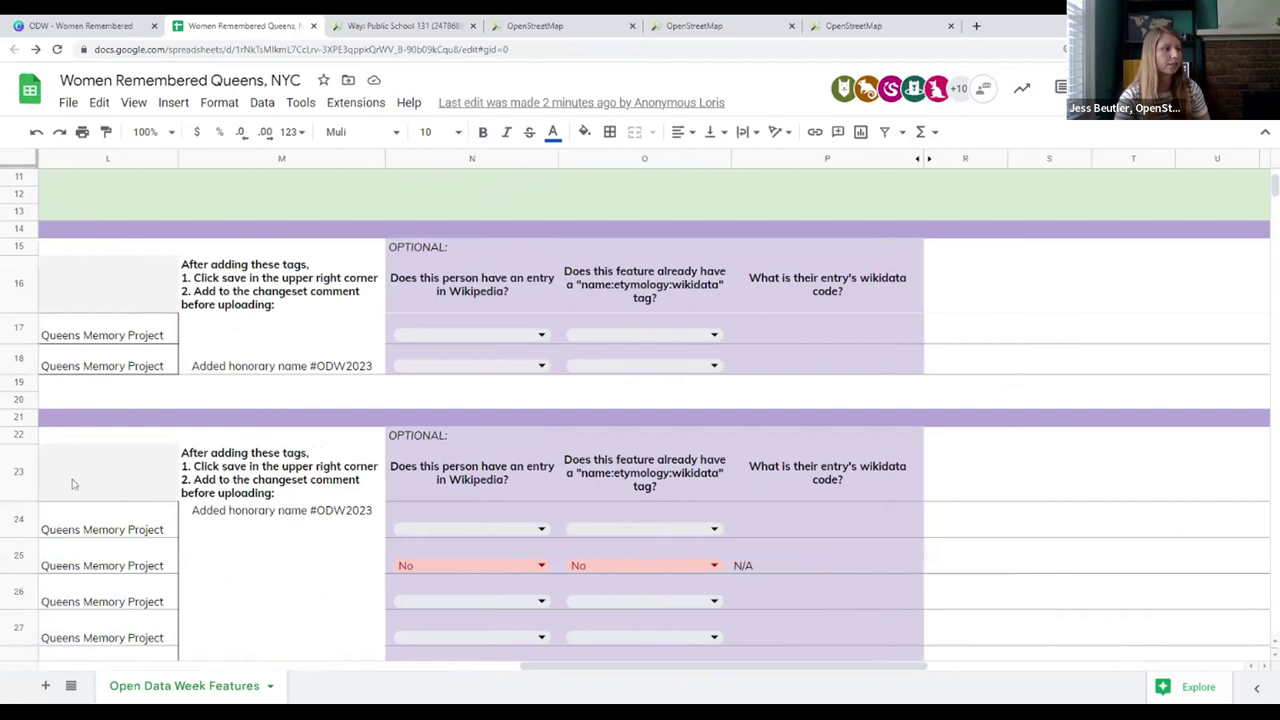